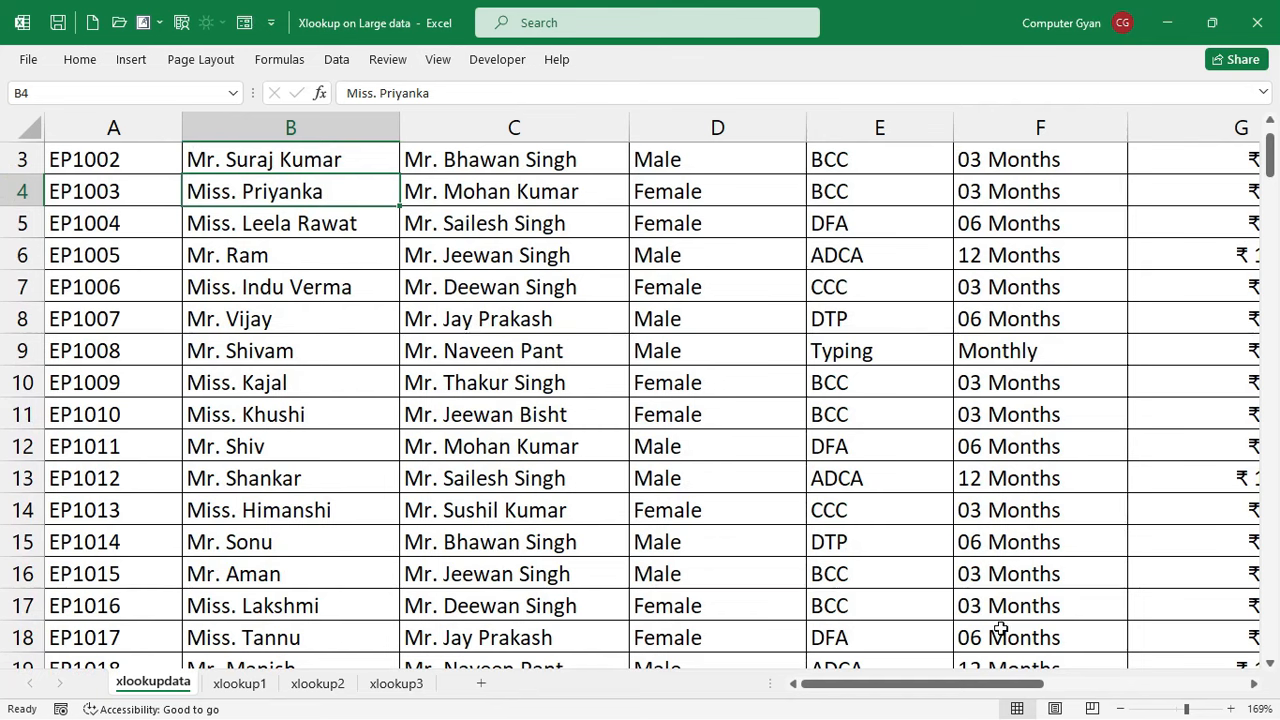
Review the student records on xlookupdata, the layouts of the three lookup sheets, and the first student row on xlookup1
{"action": "left_click_drag", "start_coordinate": [966, 686], "coordinate": [1173, 689]}
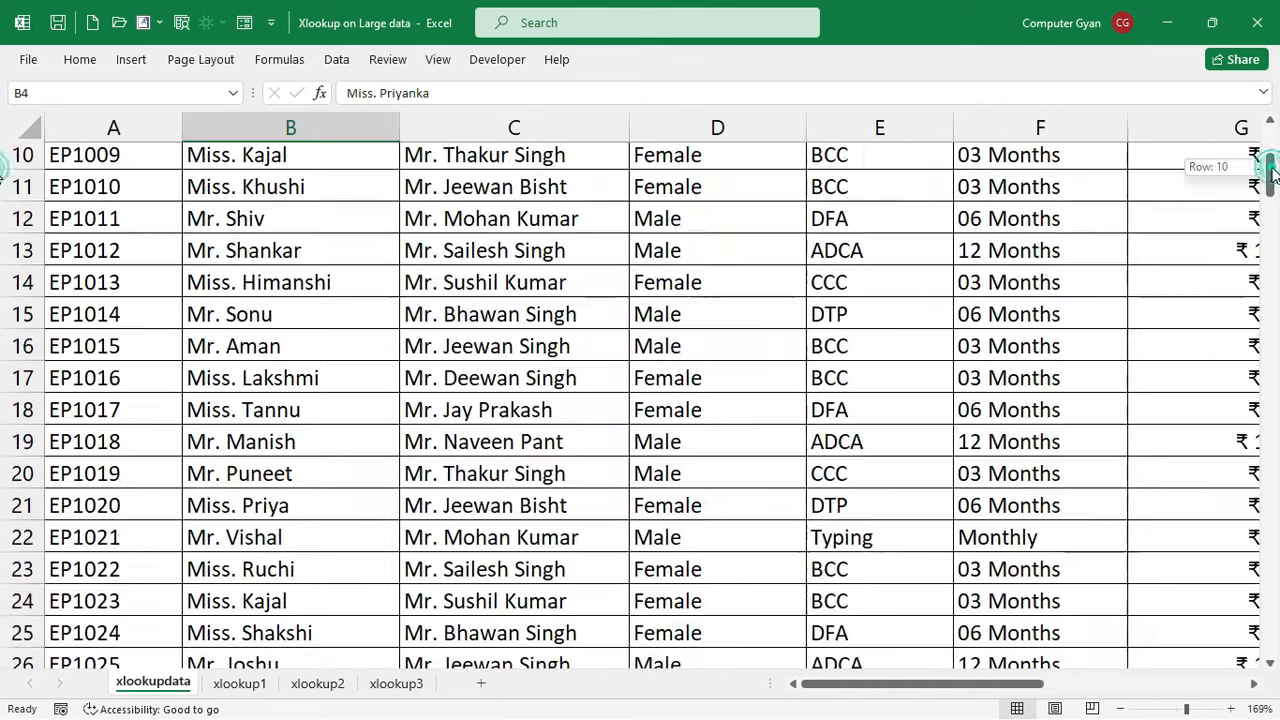
{"action": "left_click_drag", "start_coordinate": [1272, 170], "coordinate": [1272, 135]}
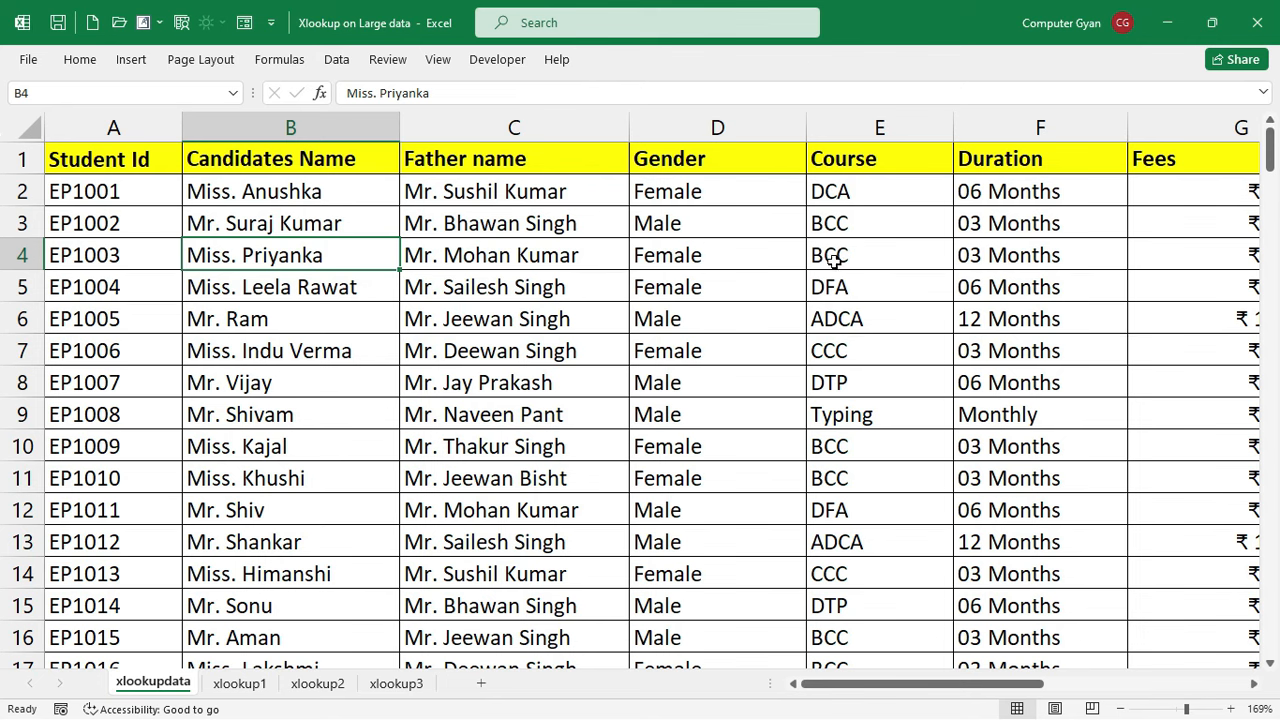
{"action": "left_click", "coordinate": [247, 692]}
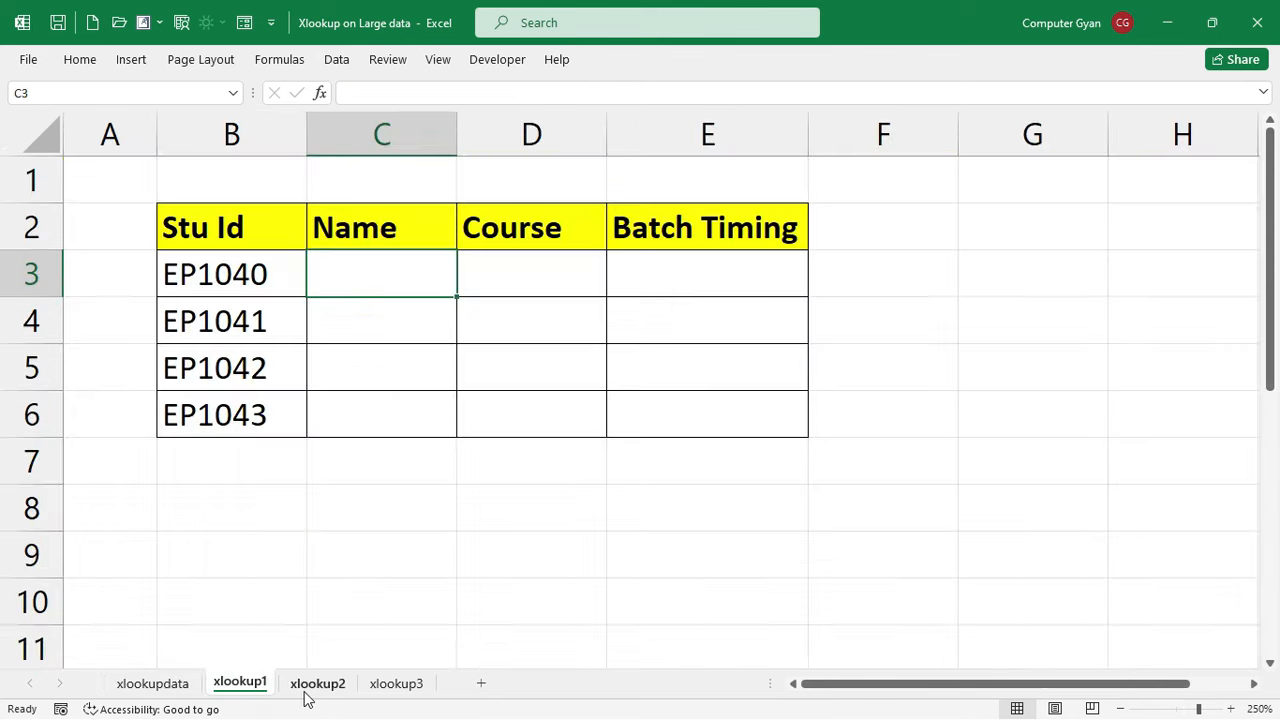
{"action": "left_click", "coordinate": [318, 688]}
{"action": "left_click", "coordinate": [395, 688]}
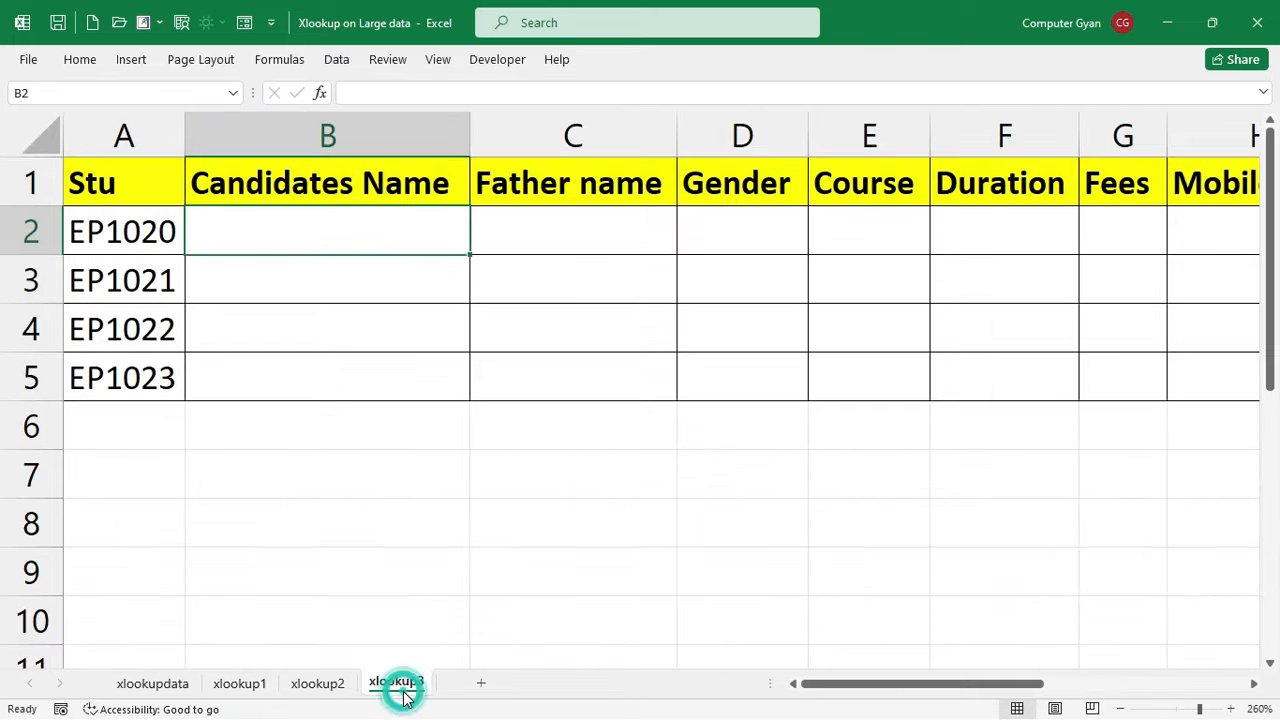
{"action": "left_click", "coordinate": [245, 688]}
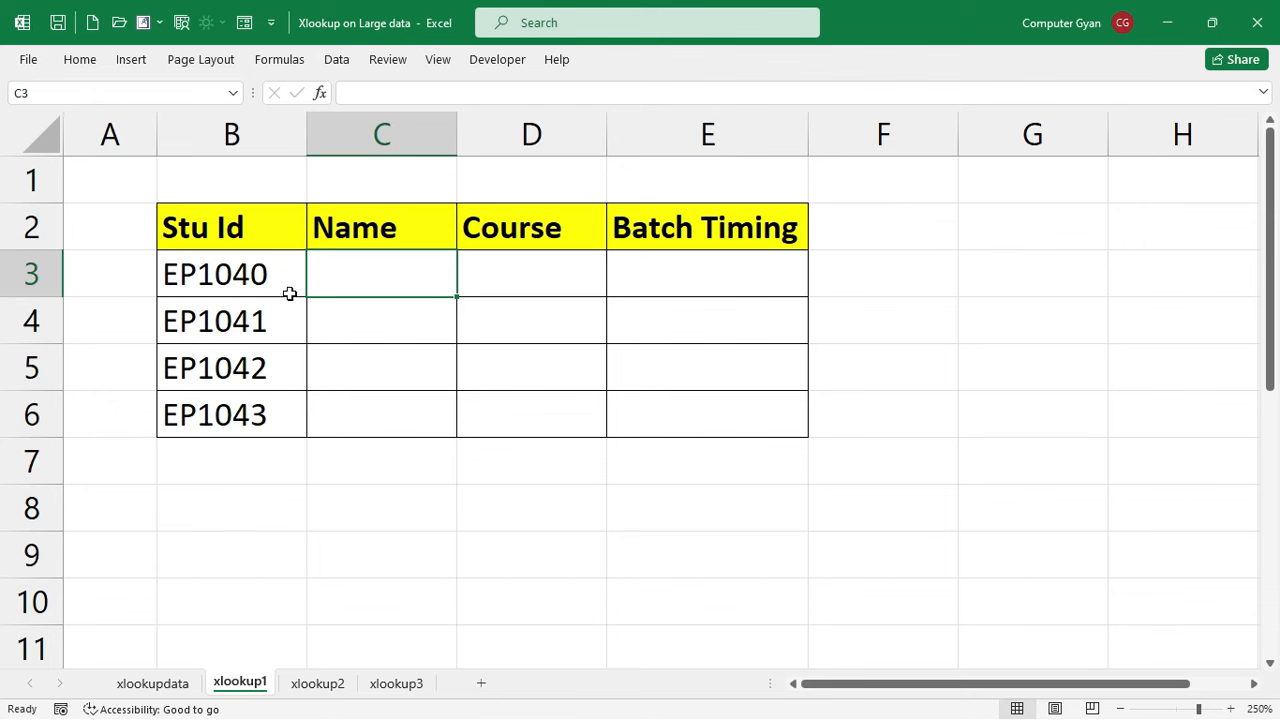
{"action": "left_click", "coordinate": [153, 683]}
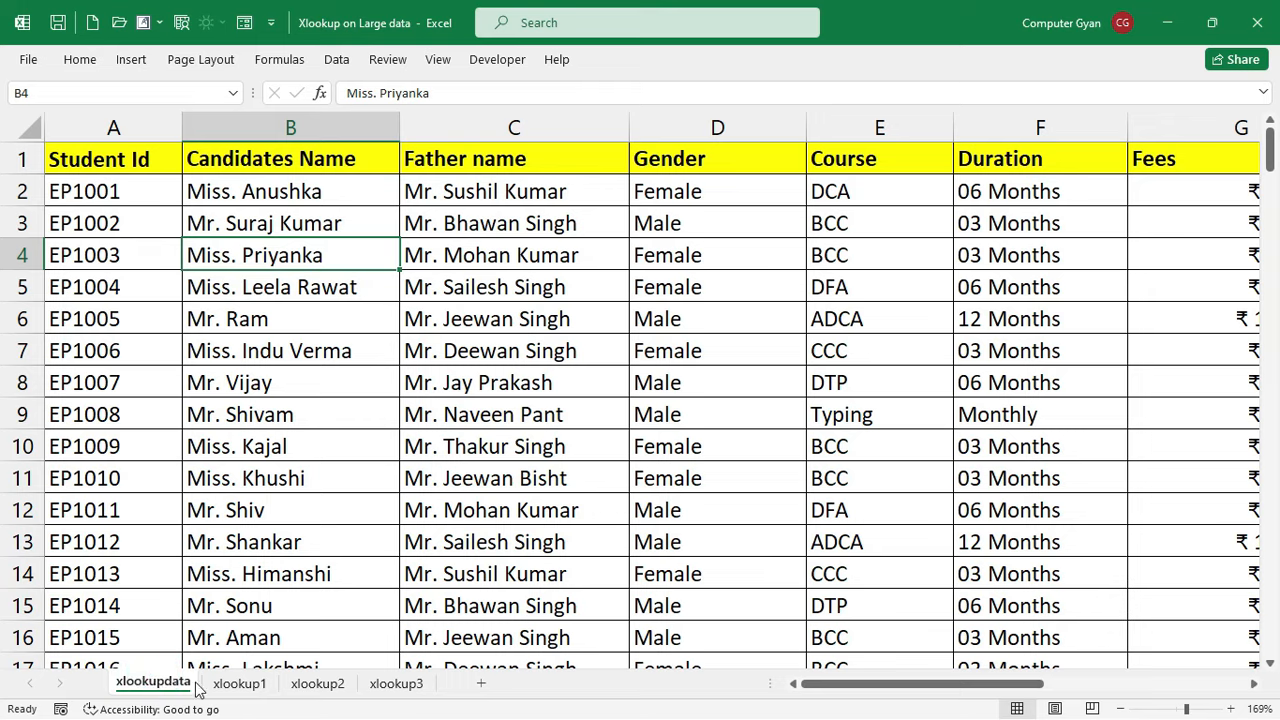
{"action": "left_click", "coordinate": [232, 682]}
{"action": "left_click", "coordinate": [231, 280]}
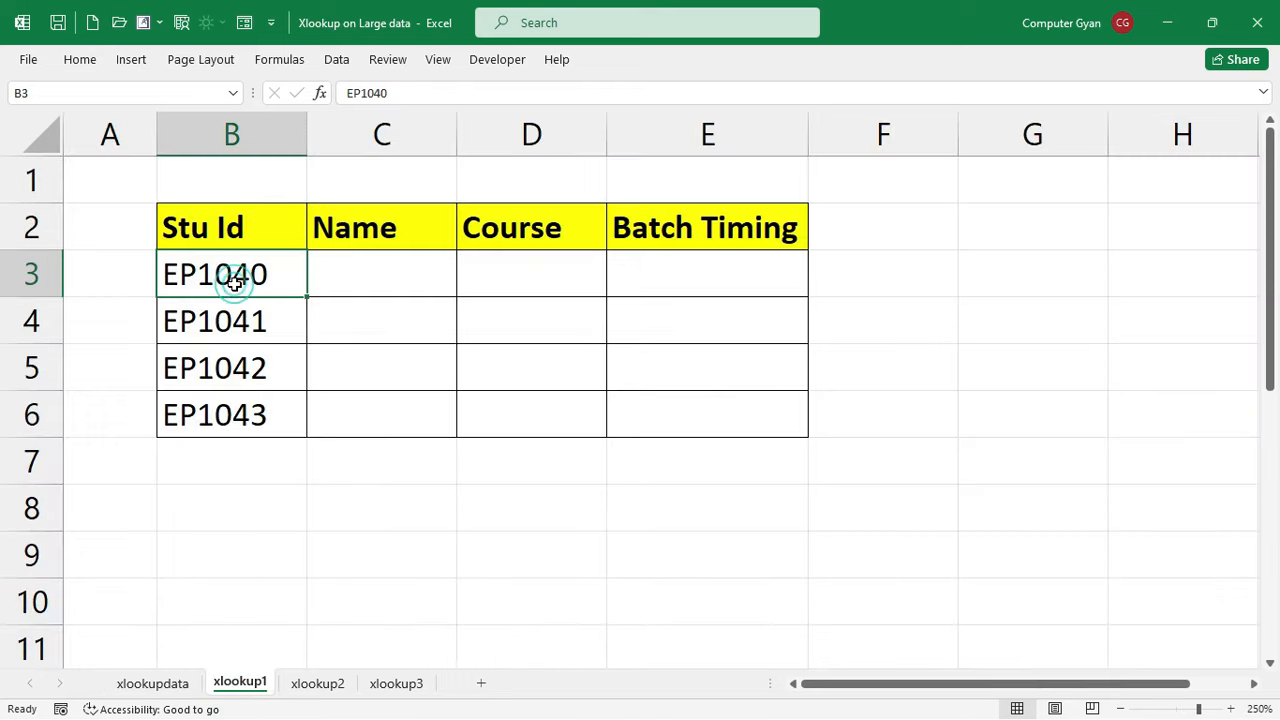
{"action": "left_click", "coordinate": [362, 274]}
{"action": "left_click", "coordinate": [562, 269]}
{"action": "left_click", "coordinate": [674, 256]}
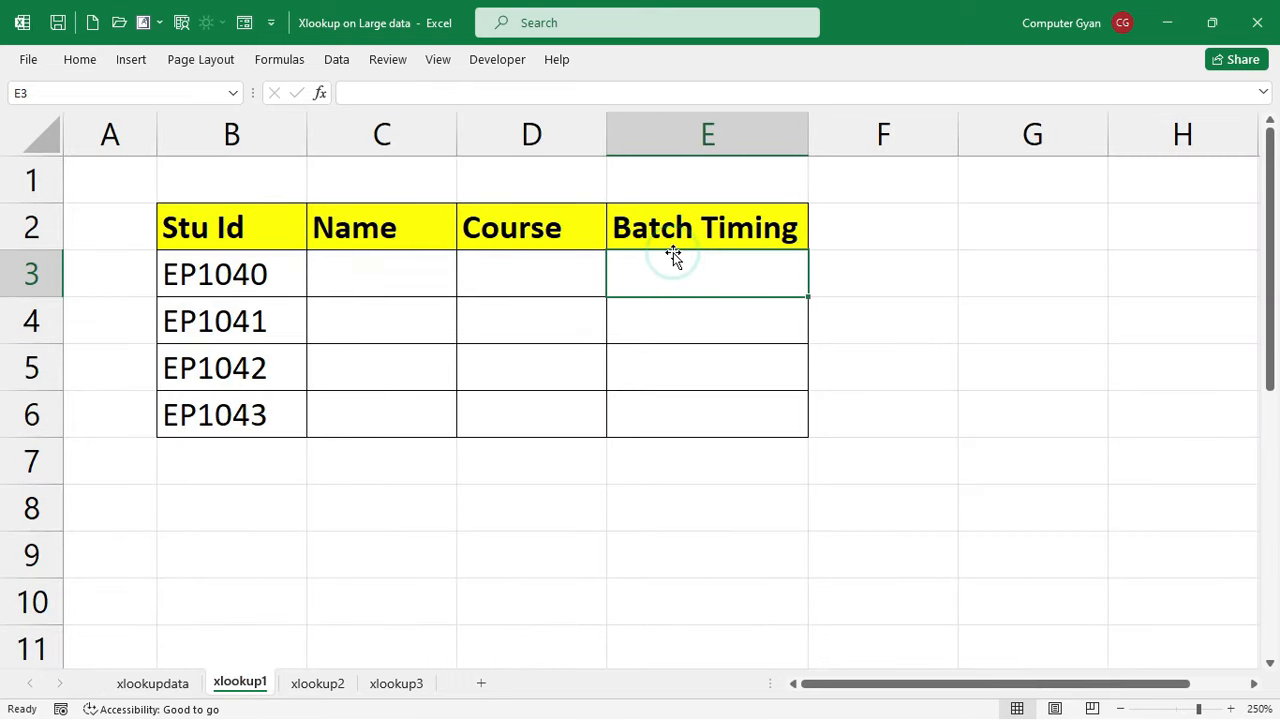
Enter =XLOOKUP(B3,xlookupdata!A:A,xlookupdata!B:B) in Name cell C3 on xlookup1 and autofit column C
{"action": "left_click", "coordinate": [435, 293]}
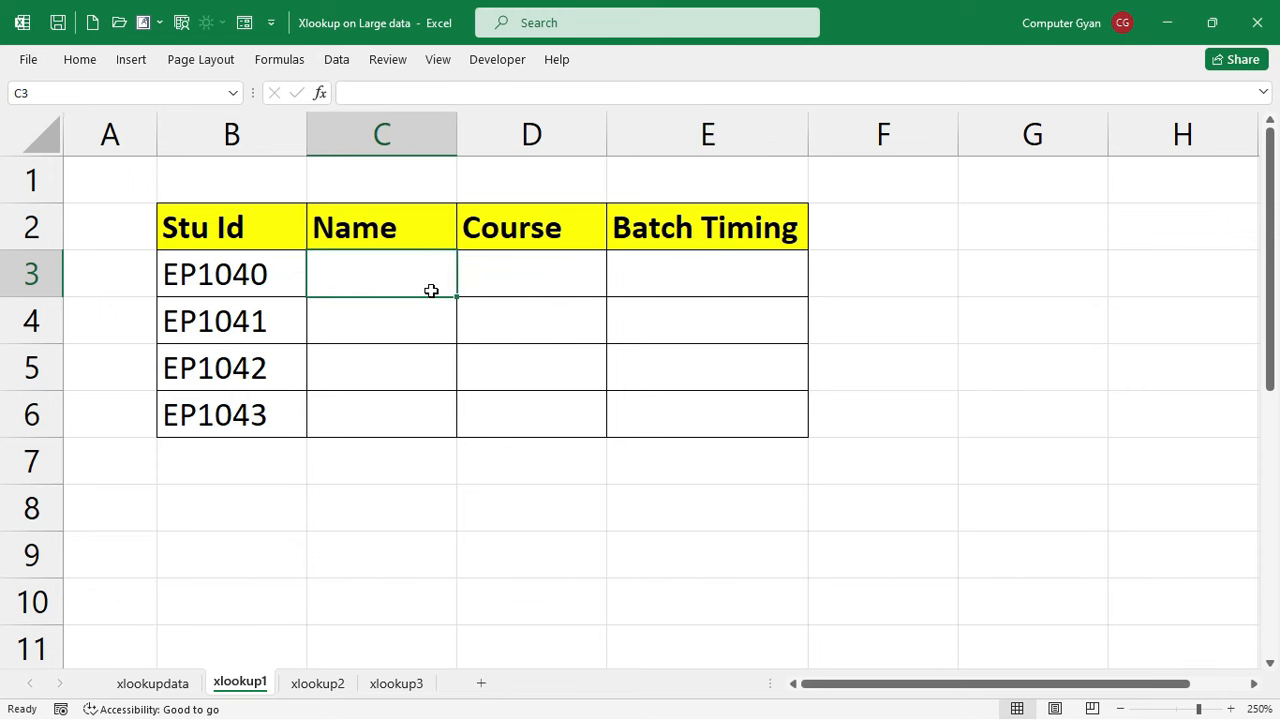
{"action": "type", "text": "=x"}
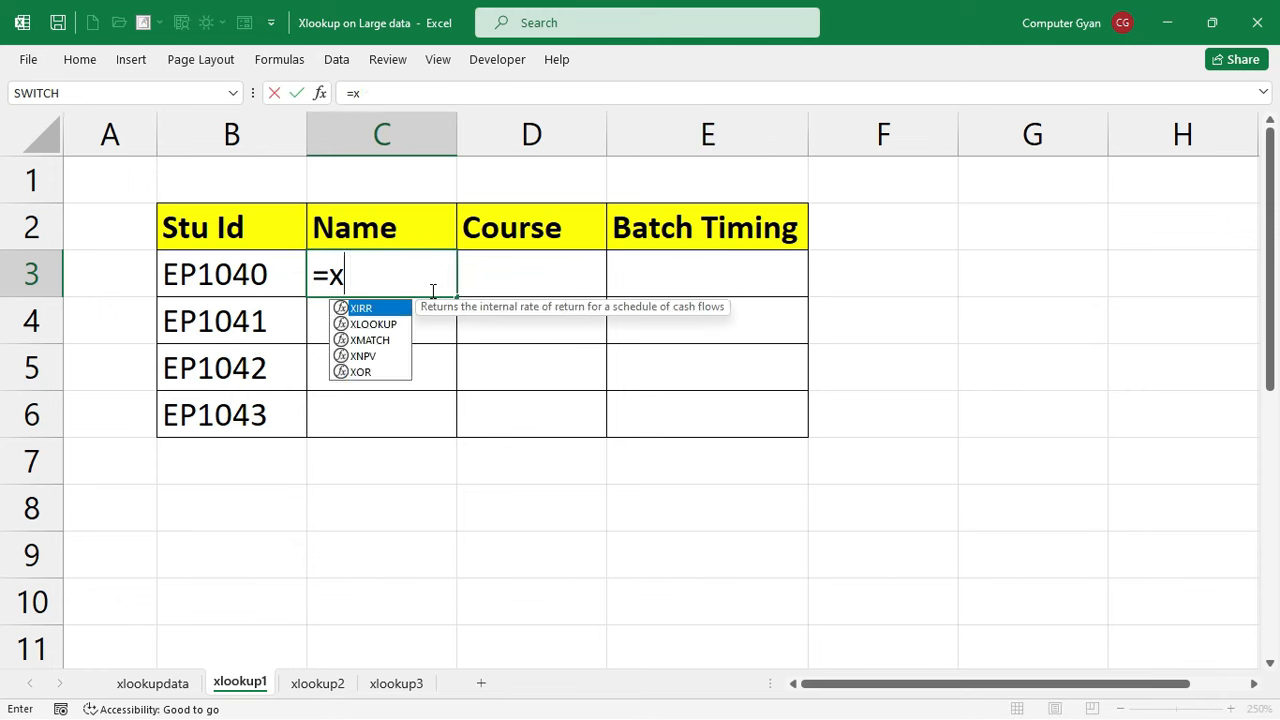
{"action": "type", "text": "loo"}
{"action": "key", "text": "Tab"}
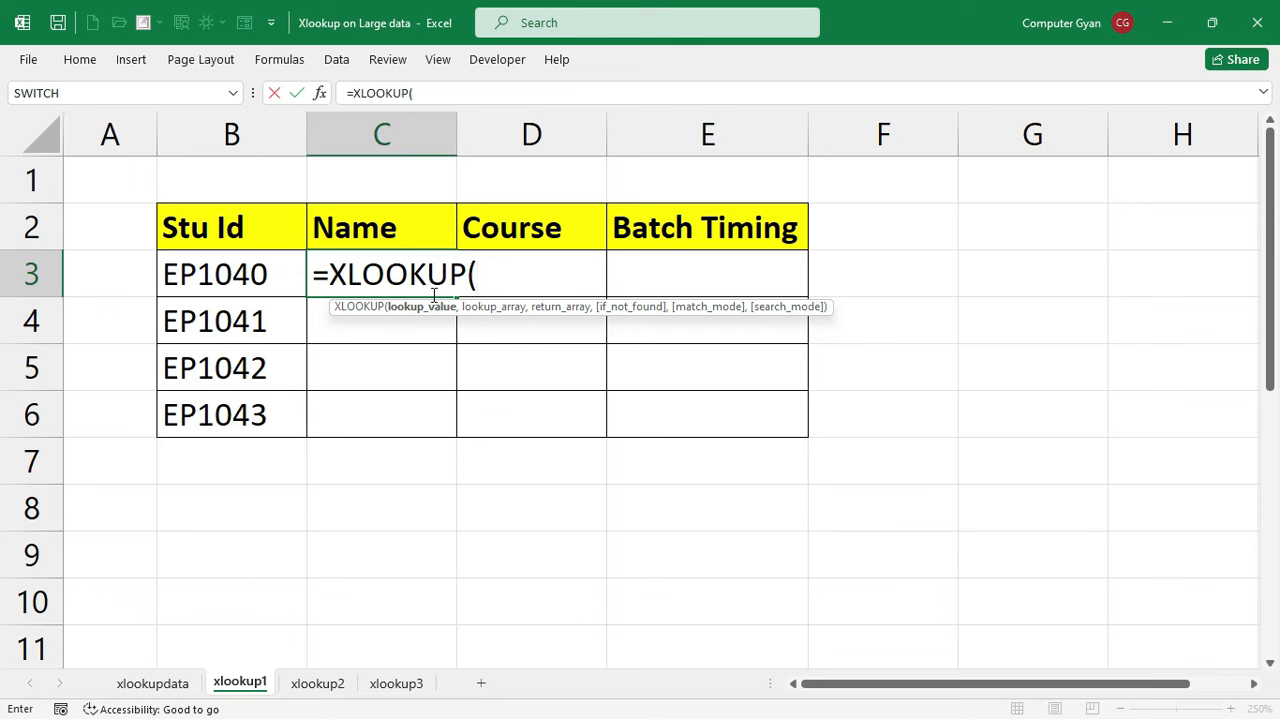
{"action": "left_click", "coordinate": [257, 281]}
{"action": "type", "text": ","}
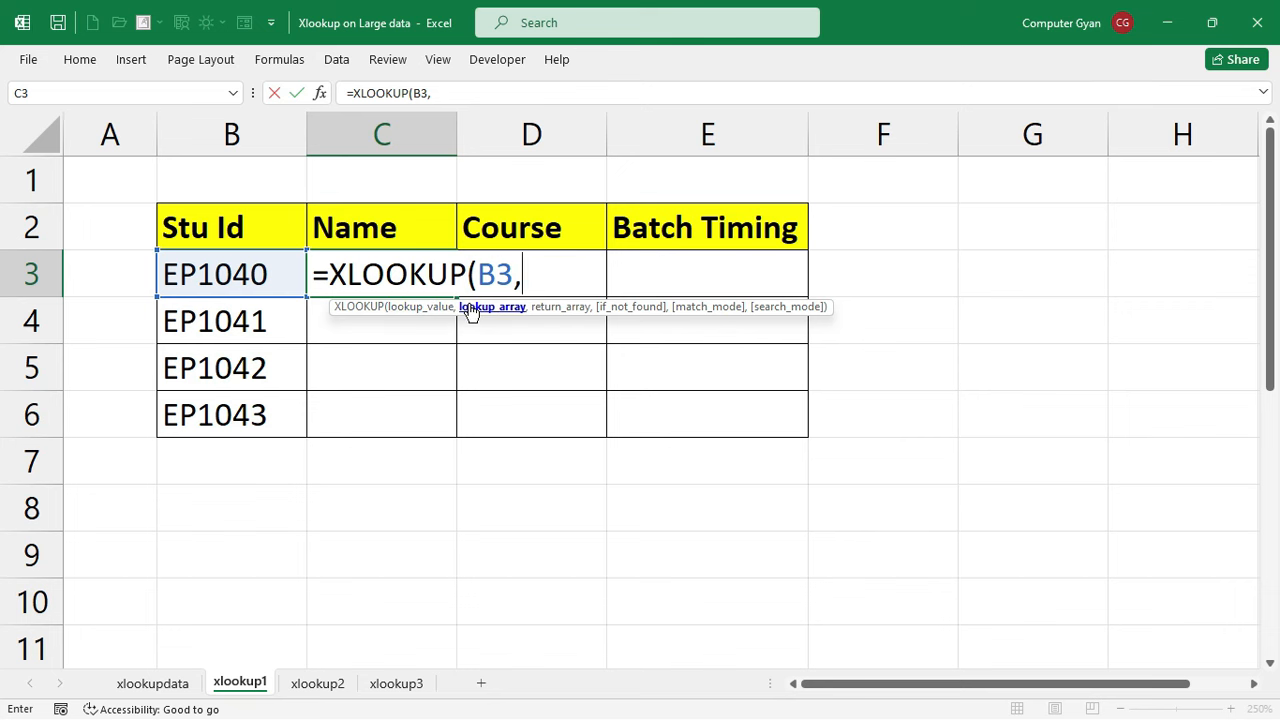
{"action": "left_click", "coordinate": [158, 683]}
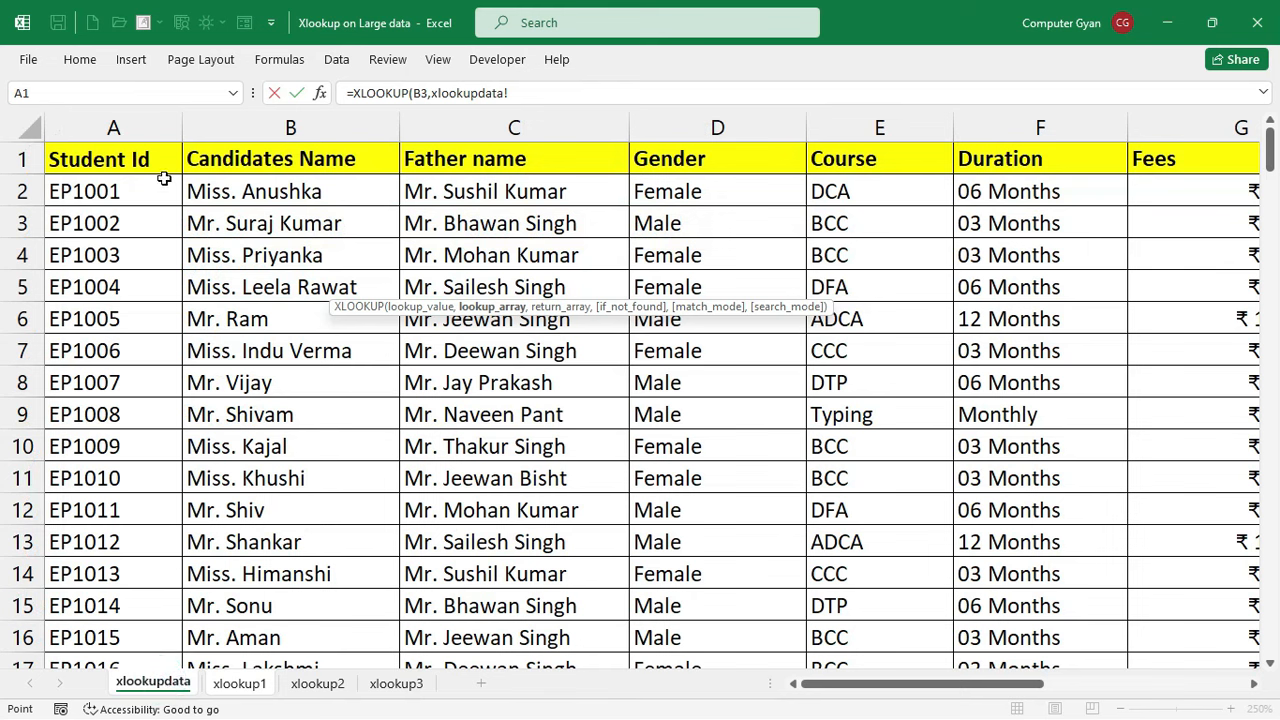
{"action": "left_click", "coordinate": [141, 129]}
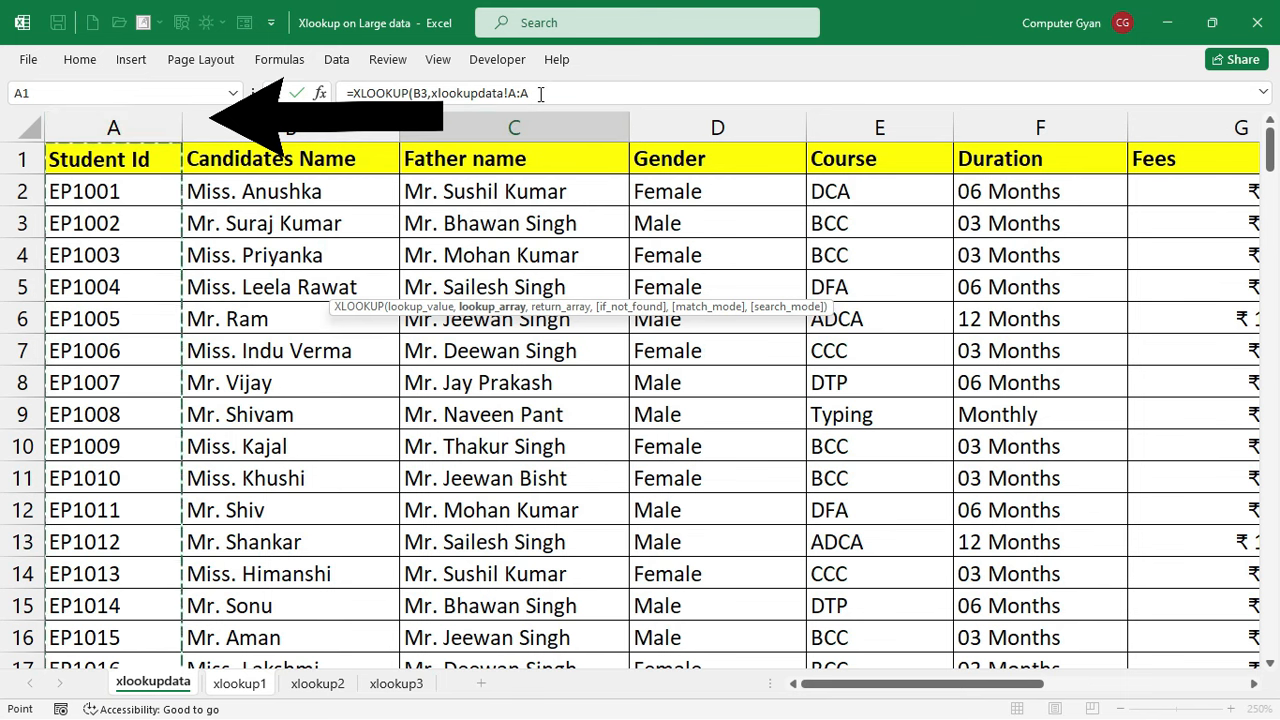
{"action": "type", "text": ","}
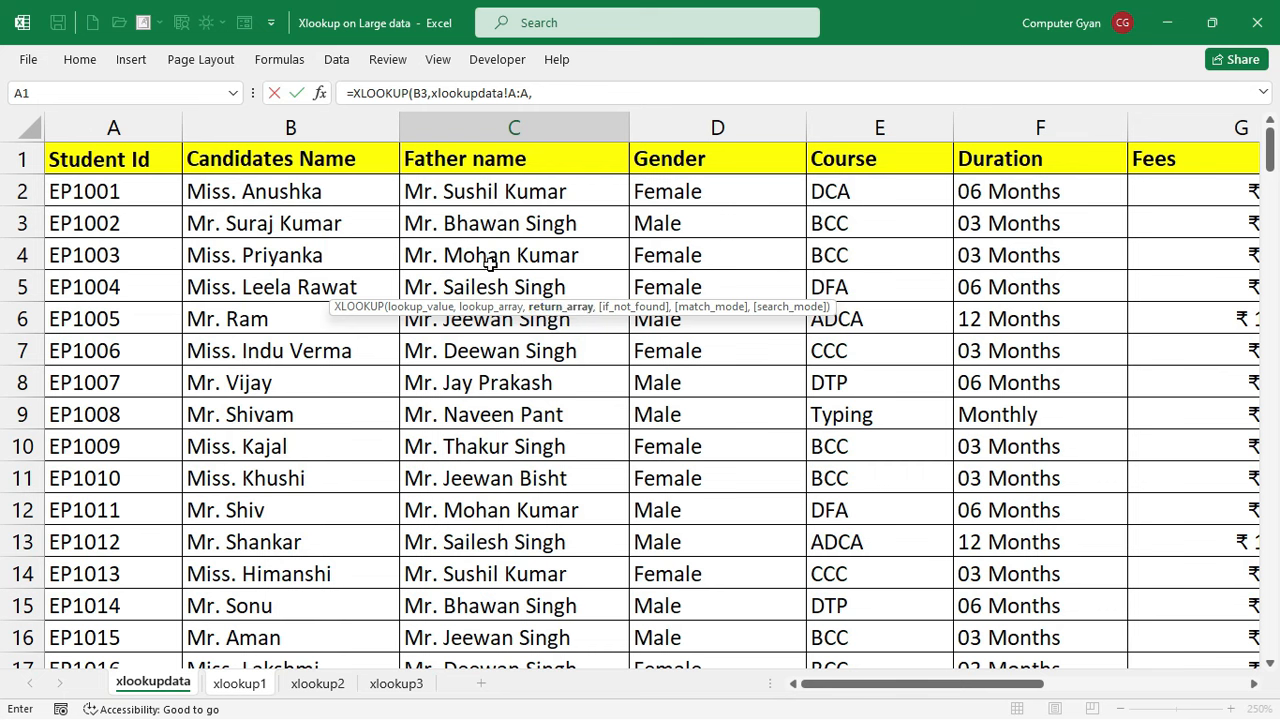
{"action": "left_click", "coordinate": [323, 131]}
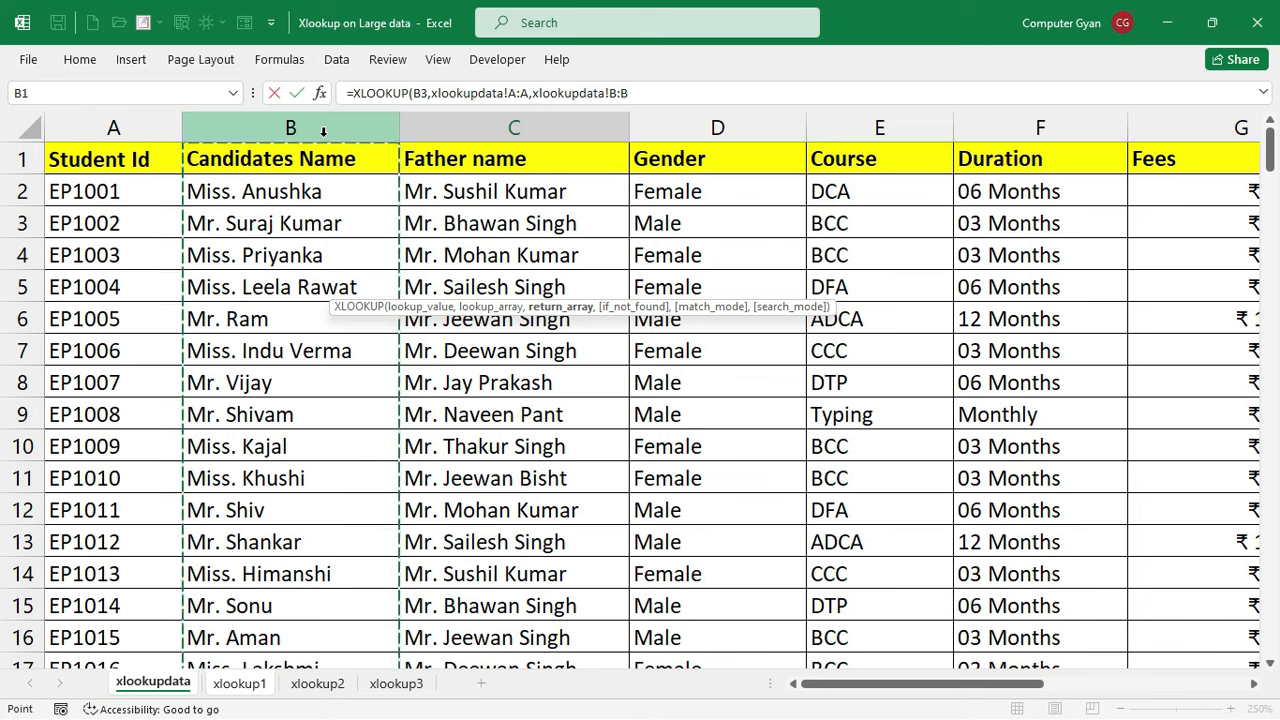
{"action": "type", "text": ")"}
{"action": "key", "text": "Return"}
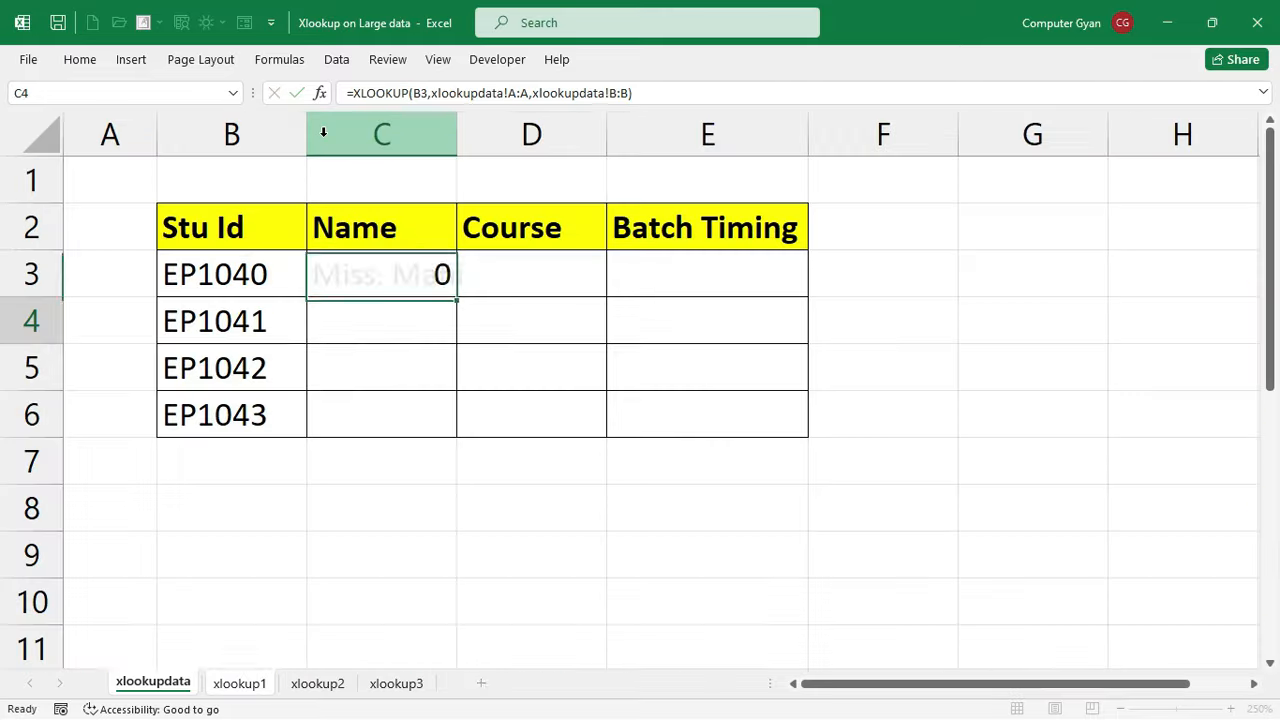
{"action": "double_click", "coordinate": [457, 121]}
{"action": "left_click", "coordinate": [445, 274]}
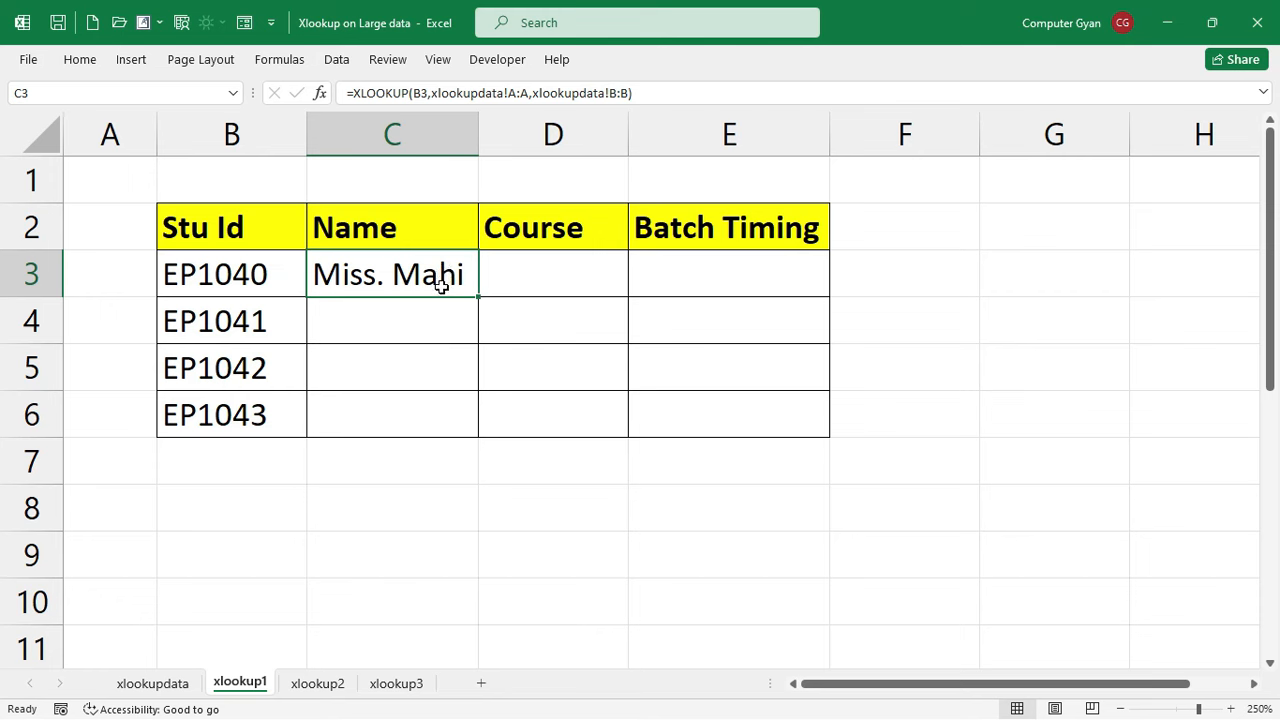
Enter =XLOOKUP(B3,xlookupdata!A:A,xlookupdata!E:E) in Course cell D3 on xlookup1
{"action": "left_click", "coordinate": [502, 281]}
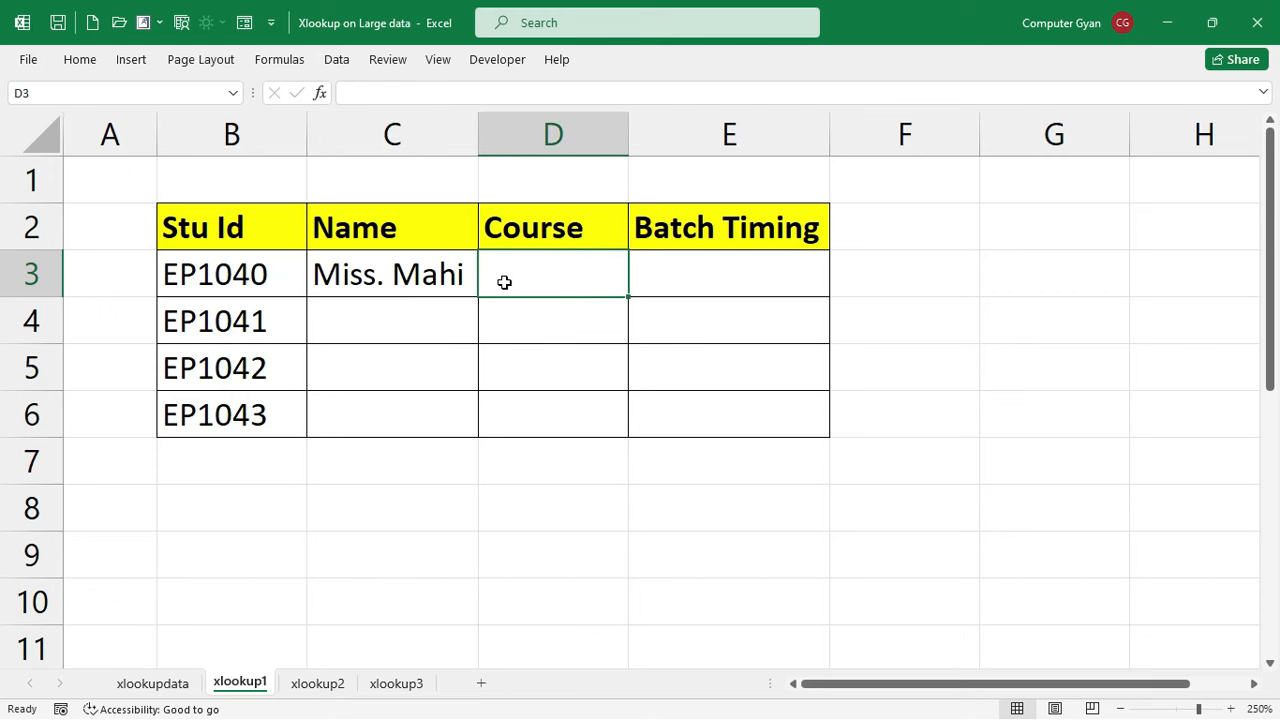
{"action": "type", "text": "="}
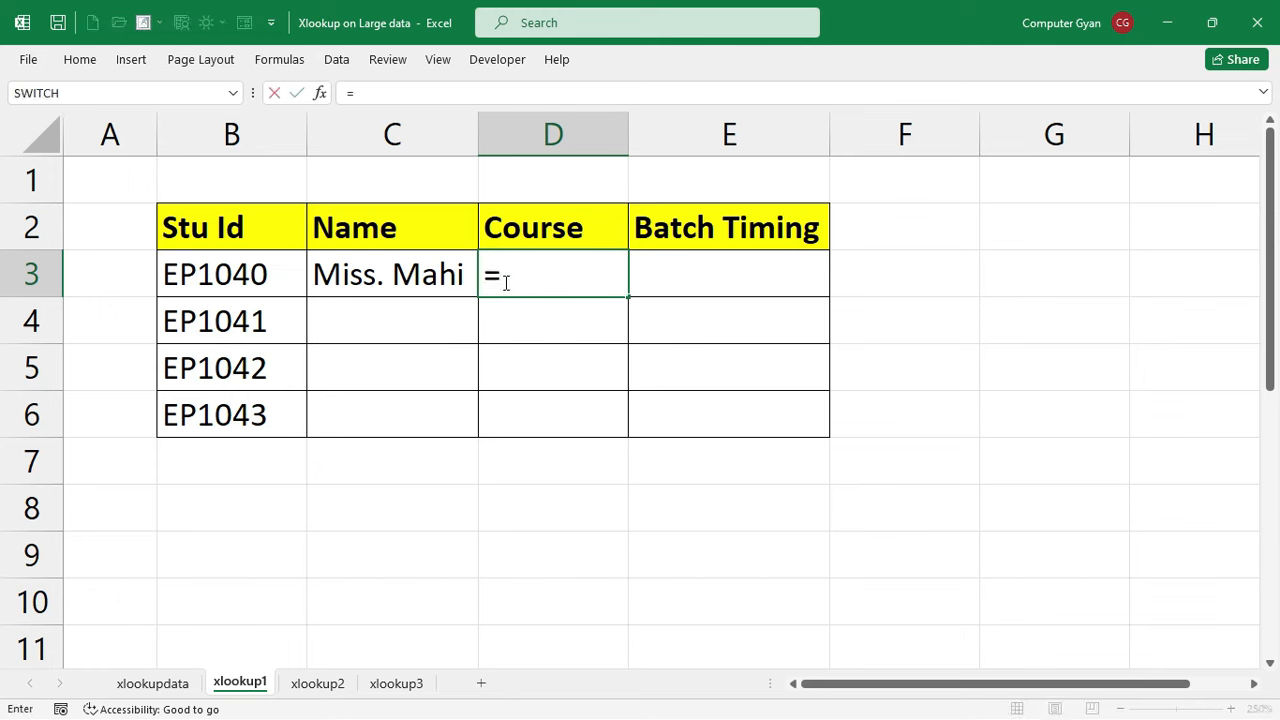
{"action": "type", "text": "xloo"}
{"action": "key", "text": "Tab"}
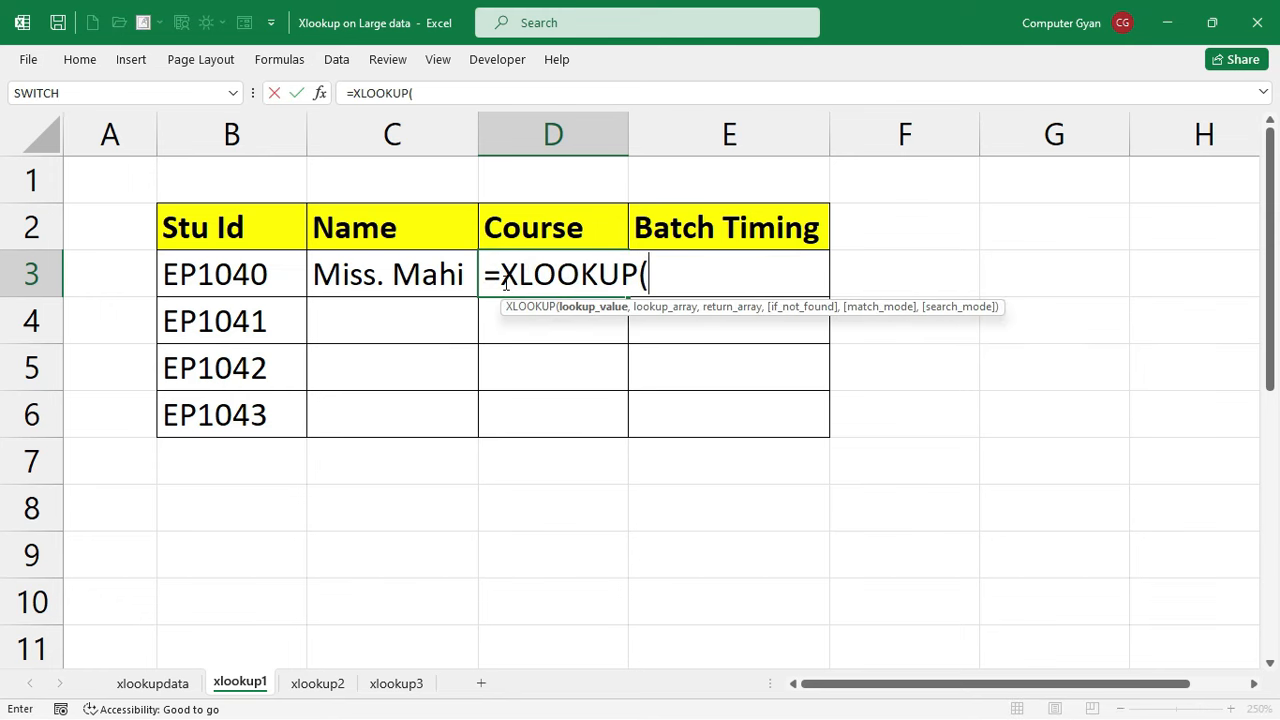
{"action": "left_click", "coordinate": [267, 258]}
{"action": "type", "text": ","}
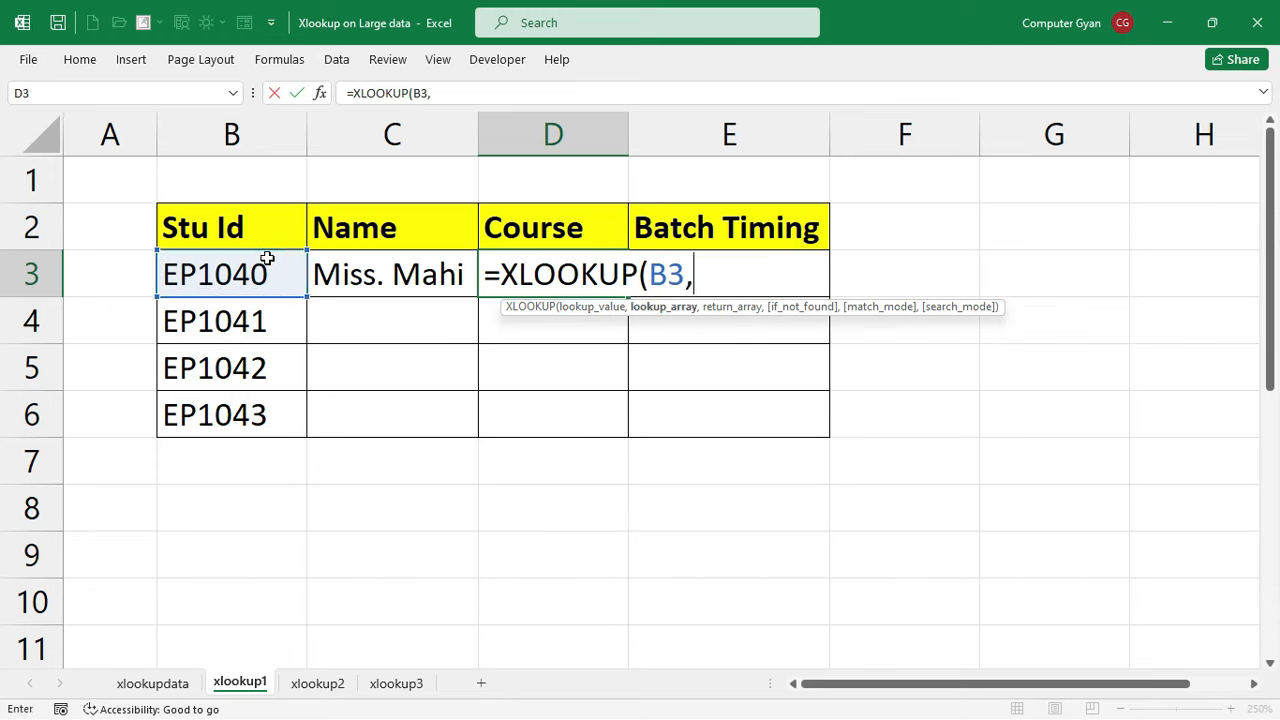
{"action": "left_click", "coordinate": [152, 683]}
{"action": "left_click", "coordinate": [118, 127]}
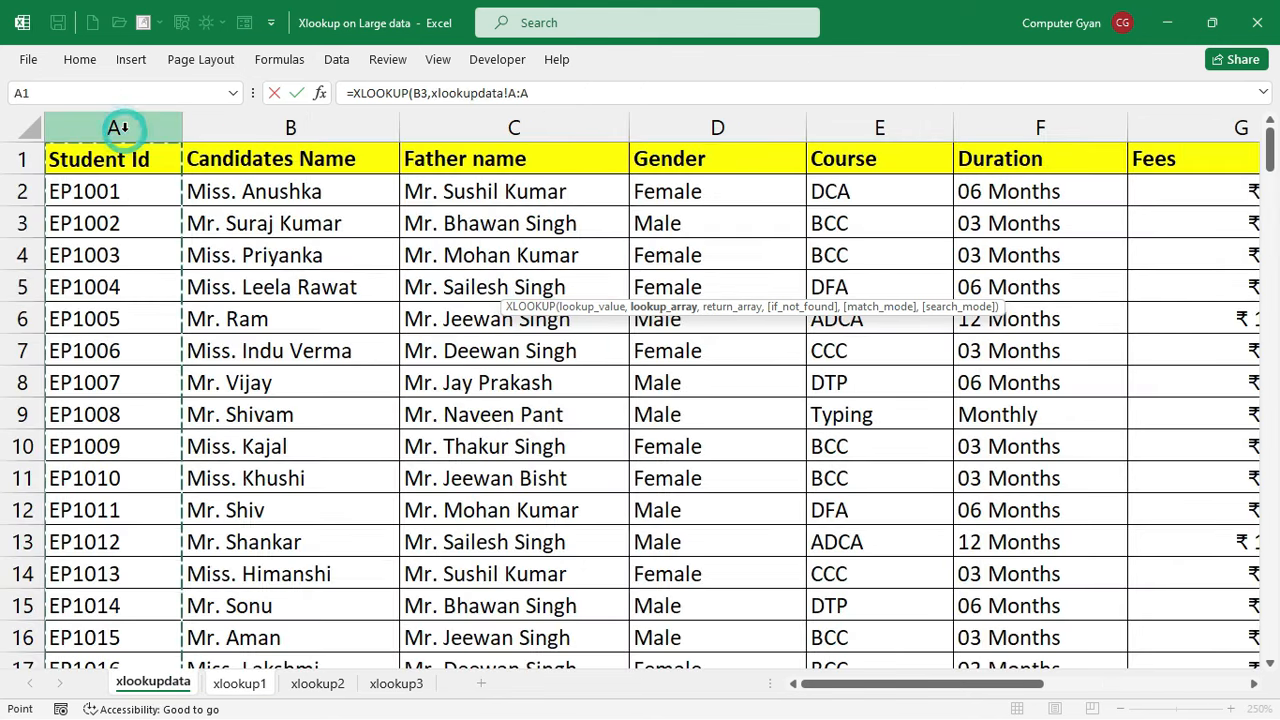
{"action": "type", "text": ","}
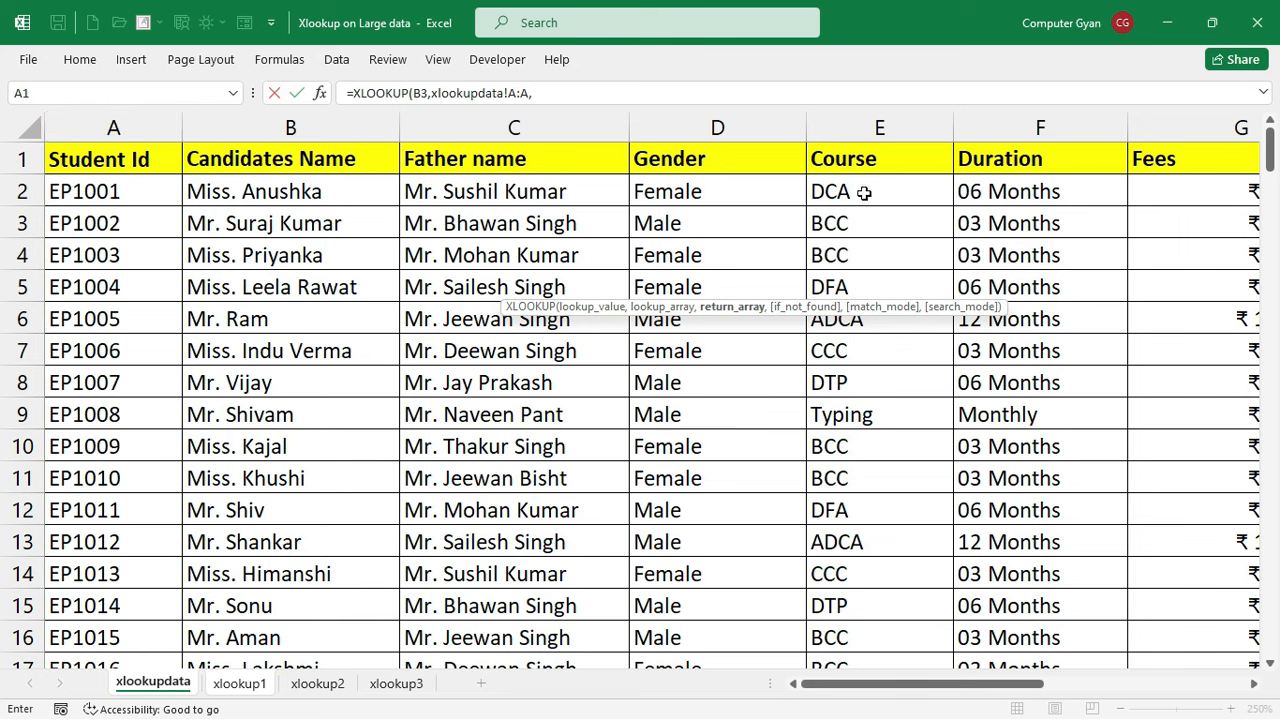
{"action": "left_click", "coordinate": [890, 120]}
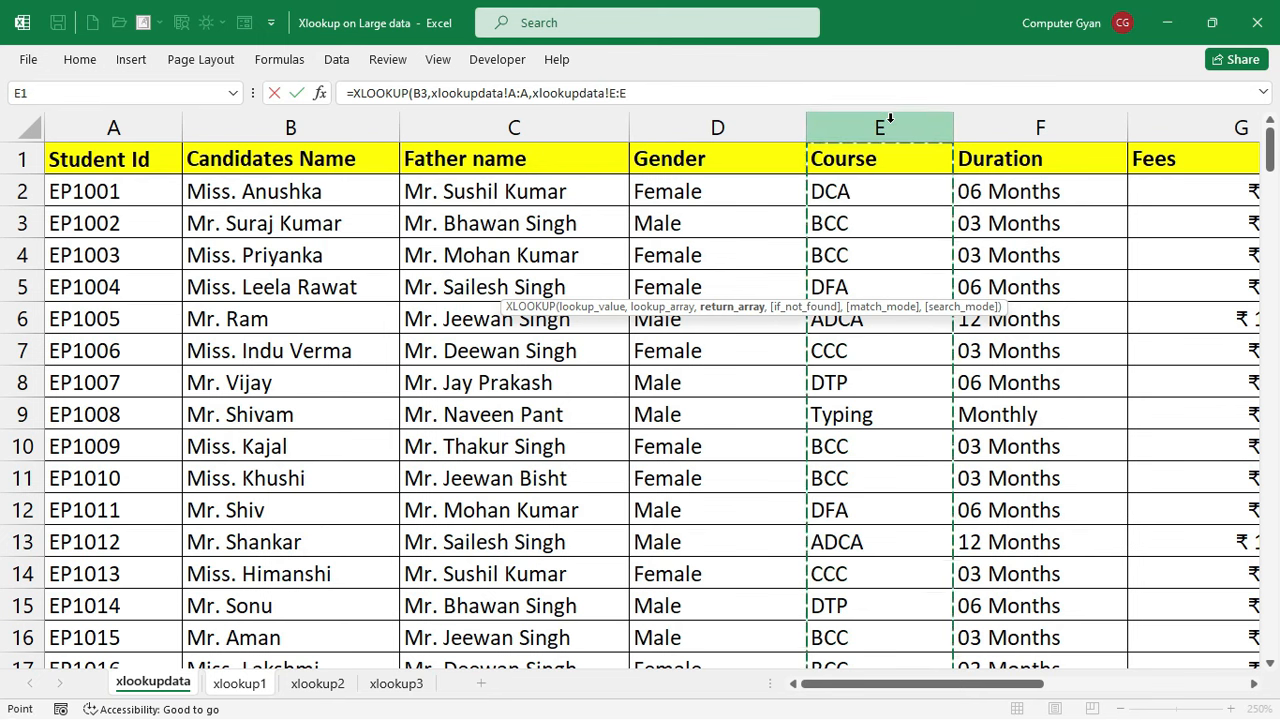
{"action": "type", "text": ")"}
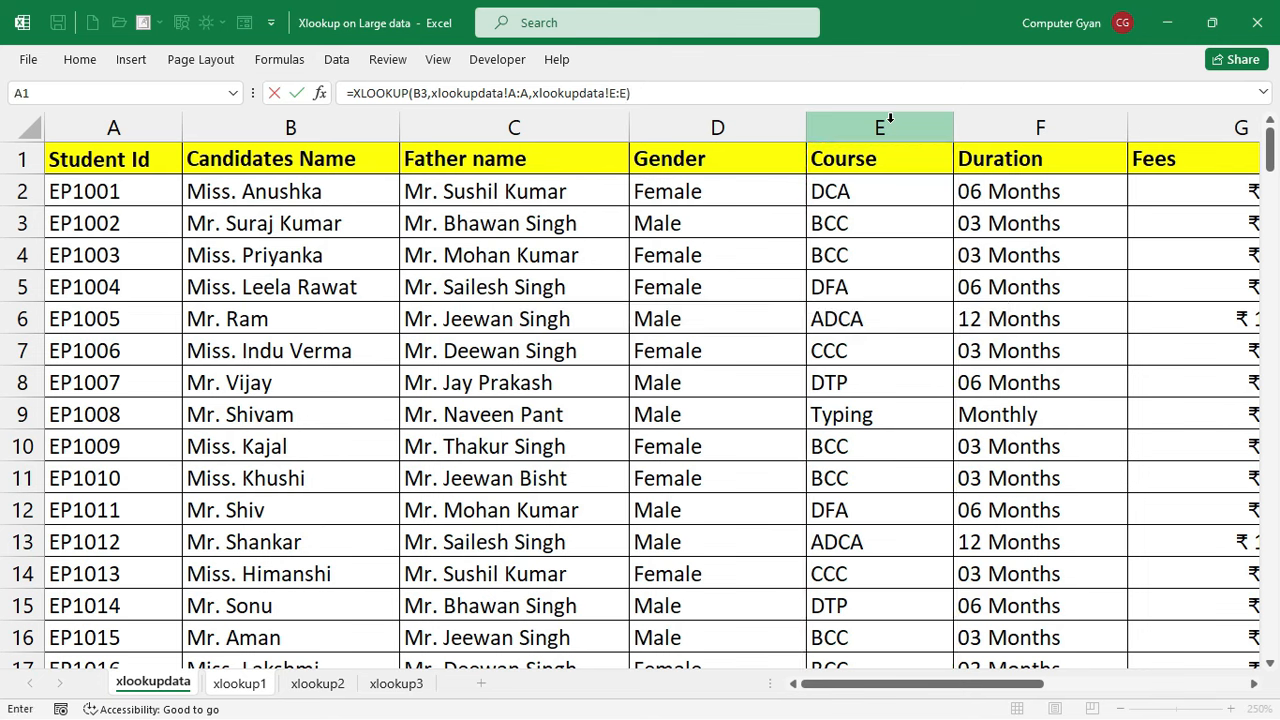
{"action": "key", "text": "Return"}
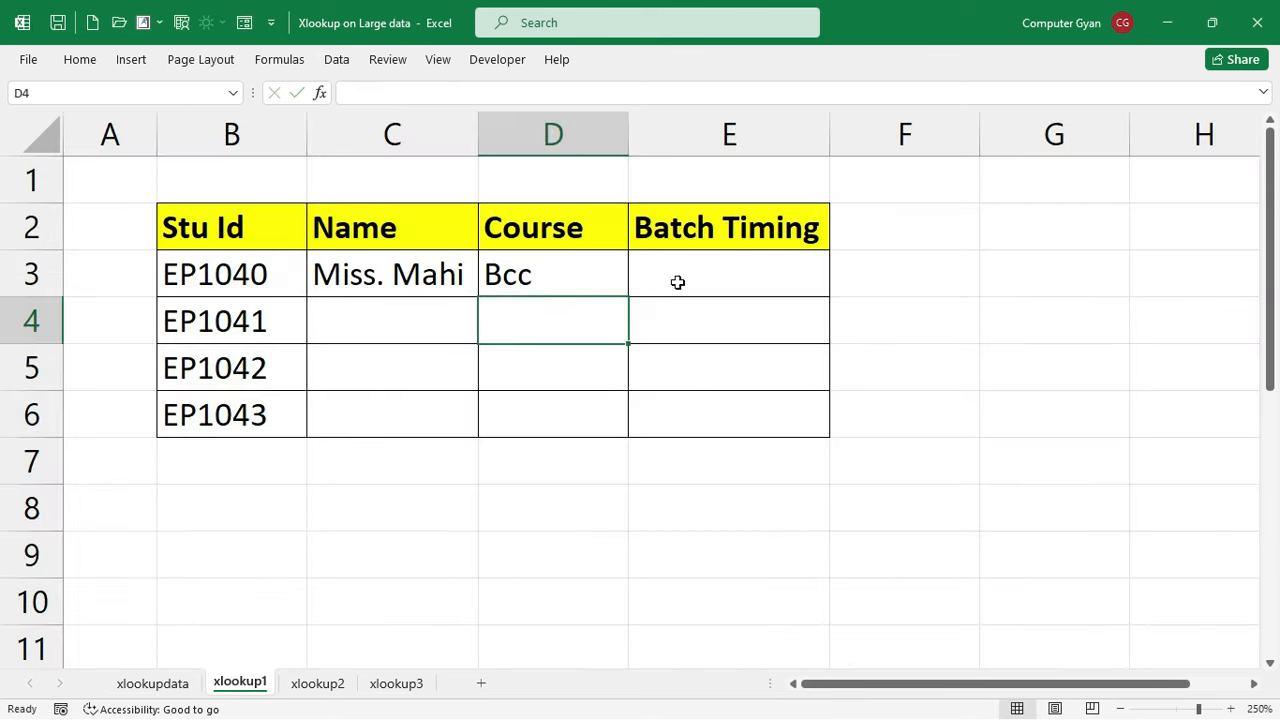
{"action": "left_click", "coordinate": [590, 288]}
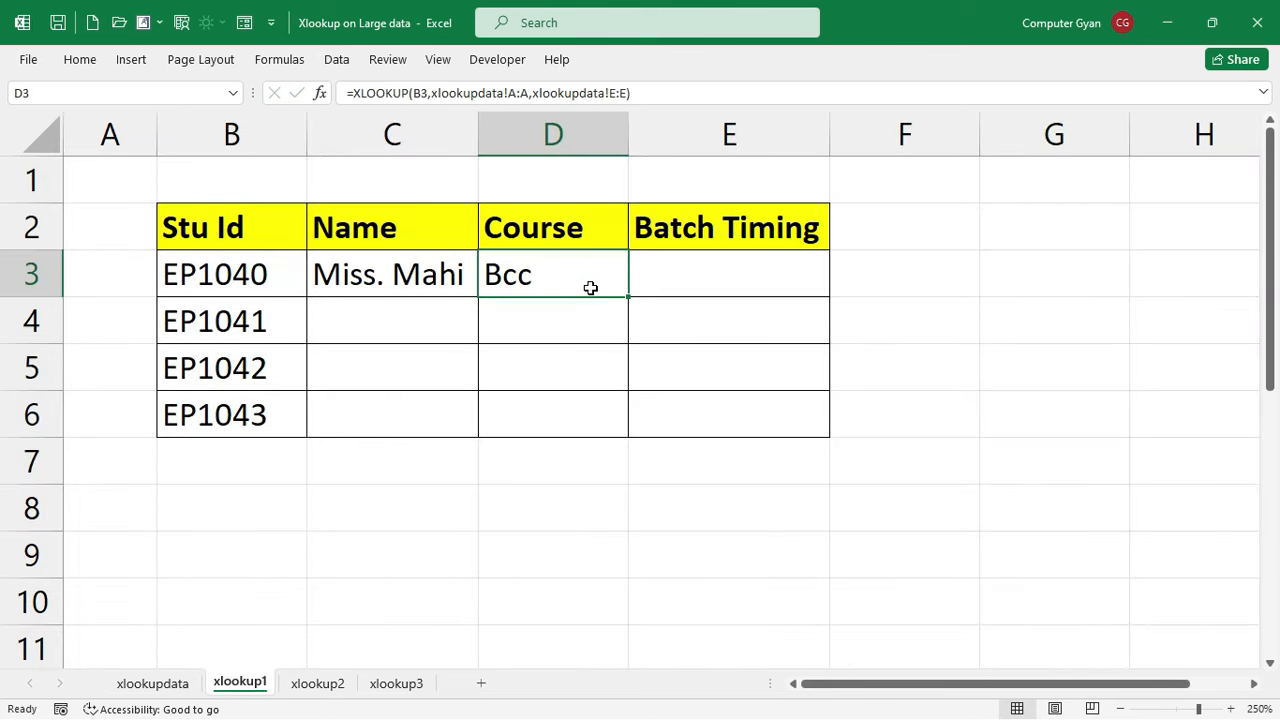
Enter =XLOOKUP(B3,xlookupdata!A:A,xlookupdata!I:I) in Batch Timing cell E3 on xlookup1
{"action": "left_click", "coordinate": [659, 290]}
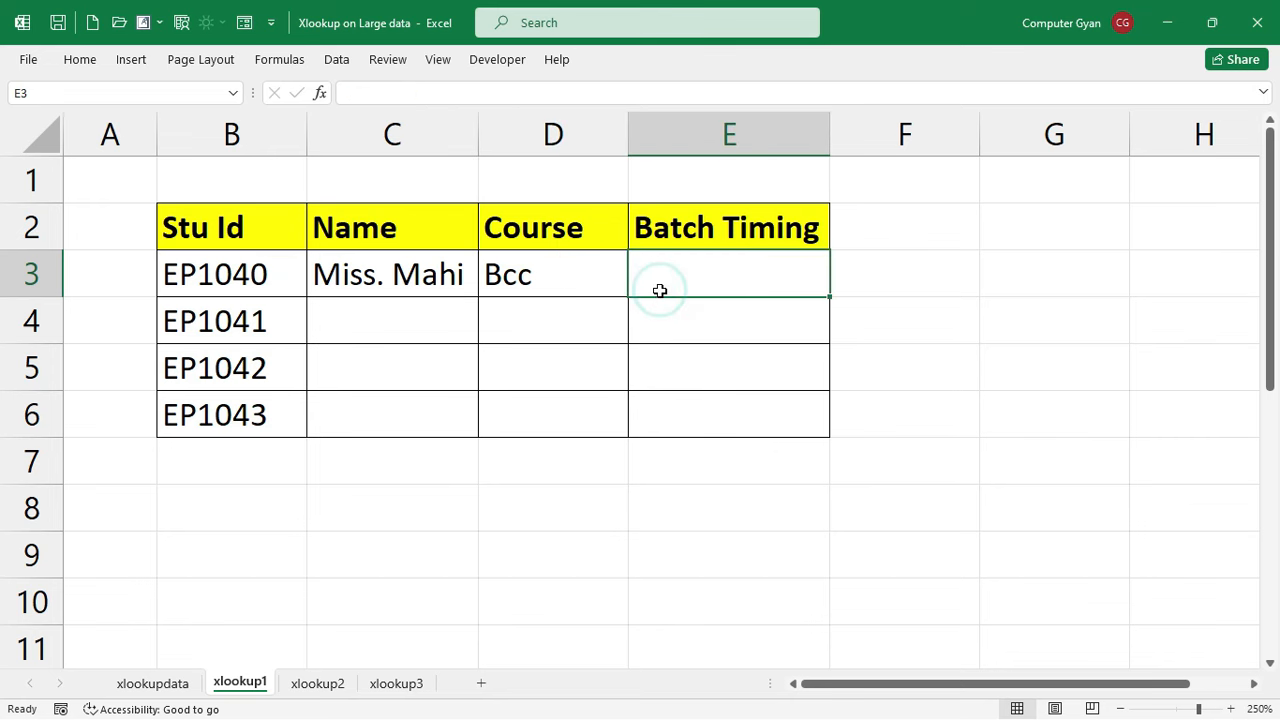
{"action": "type", "text": "="}
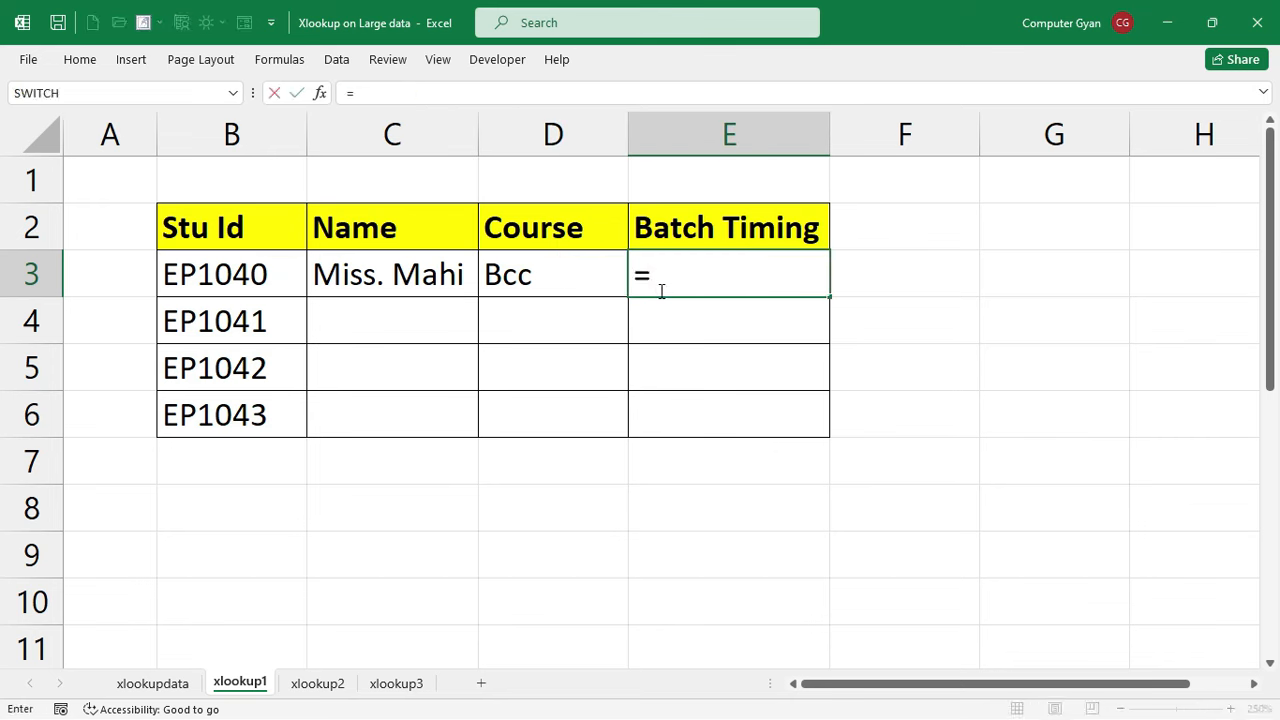
{"action": "type", "text": "xlo"}
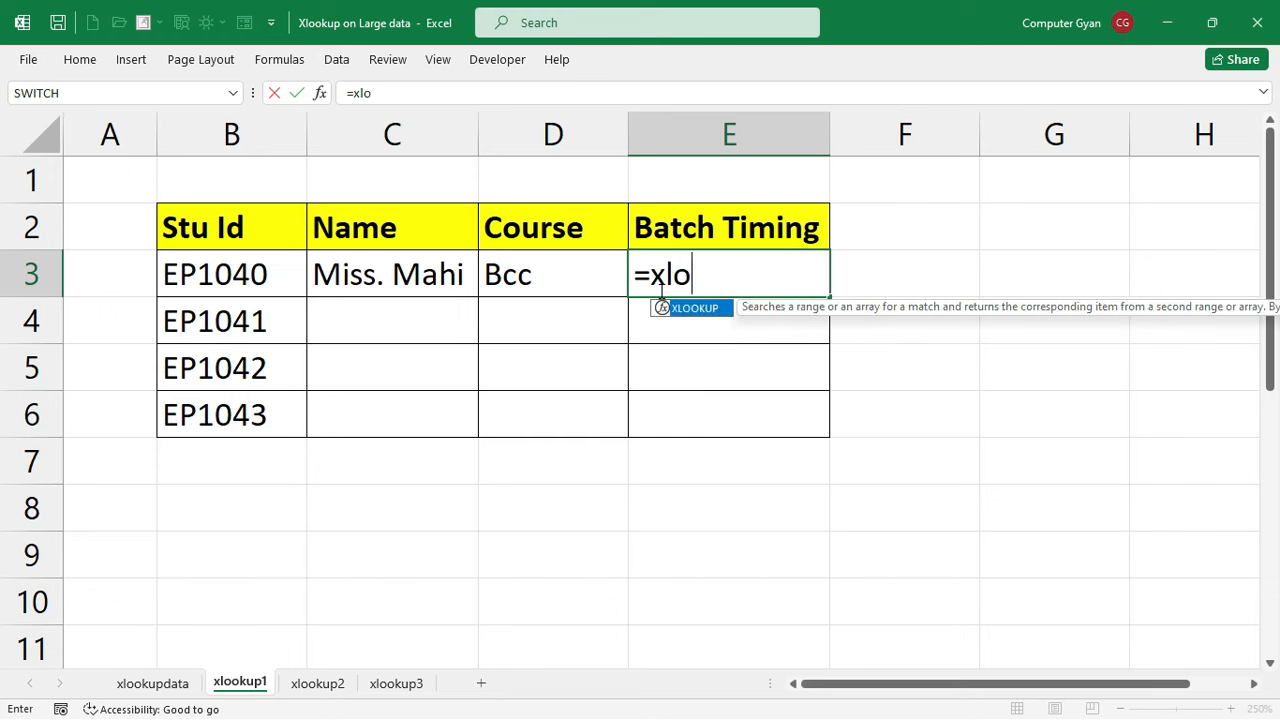
{"action": "key", "text": "Tab"}
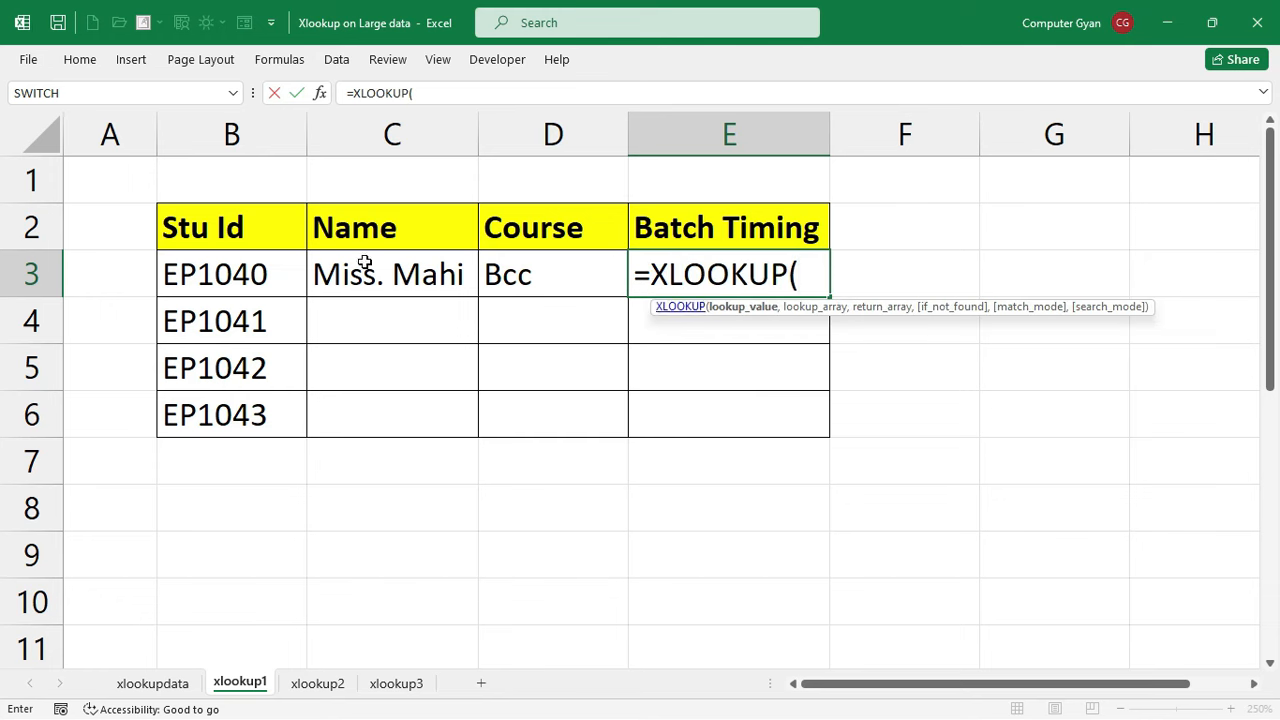
{"action": "left_click", "coordinate": [187, 262]}
{"action": "type", "text": ","}
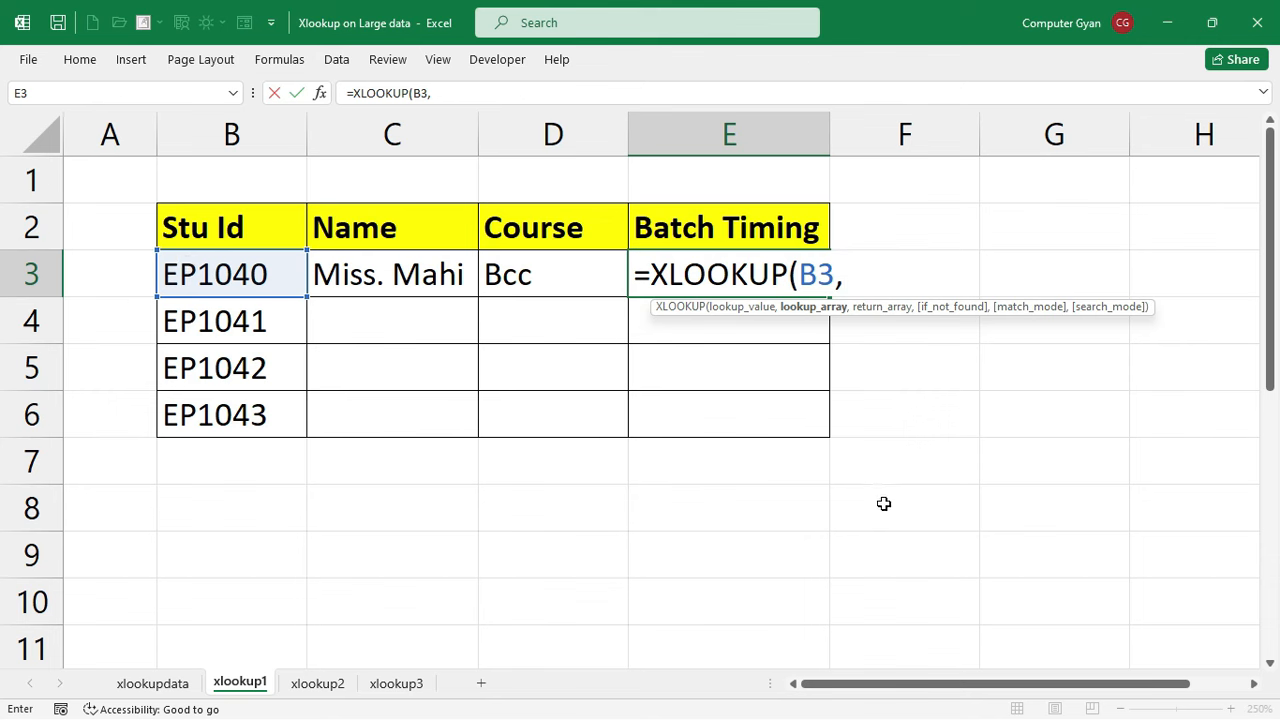
{"action": "left_click", "coordinate": [158, 685]}
{"action": "left_click", "coordinate": [133, 128]}
{"action": "type", "text": ","}
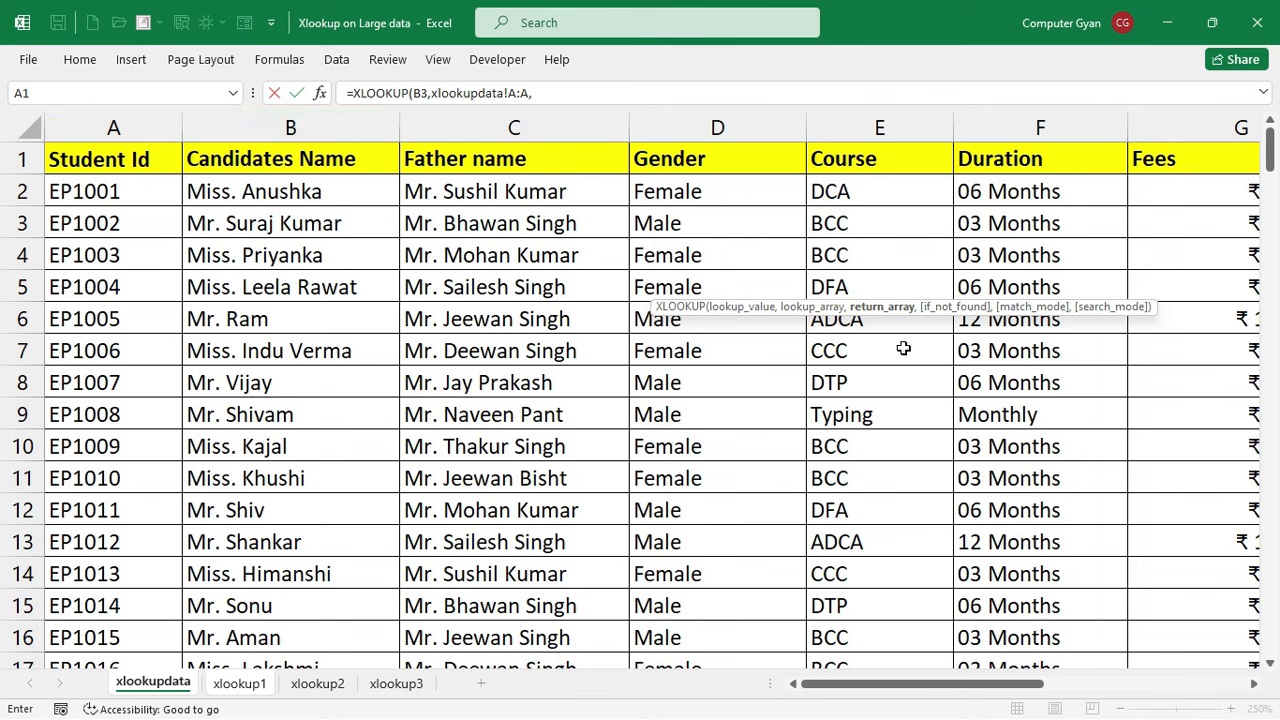
{"action": "left_click", "coordinate": [1255, 684]}
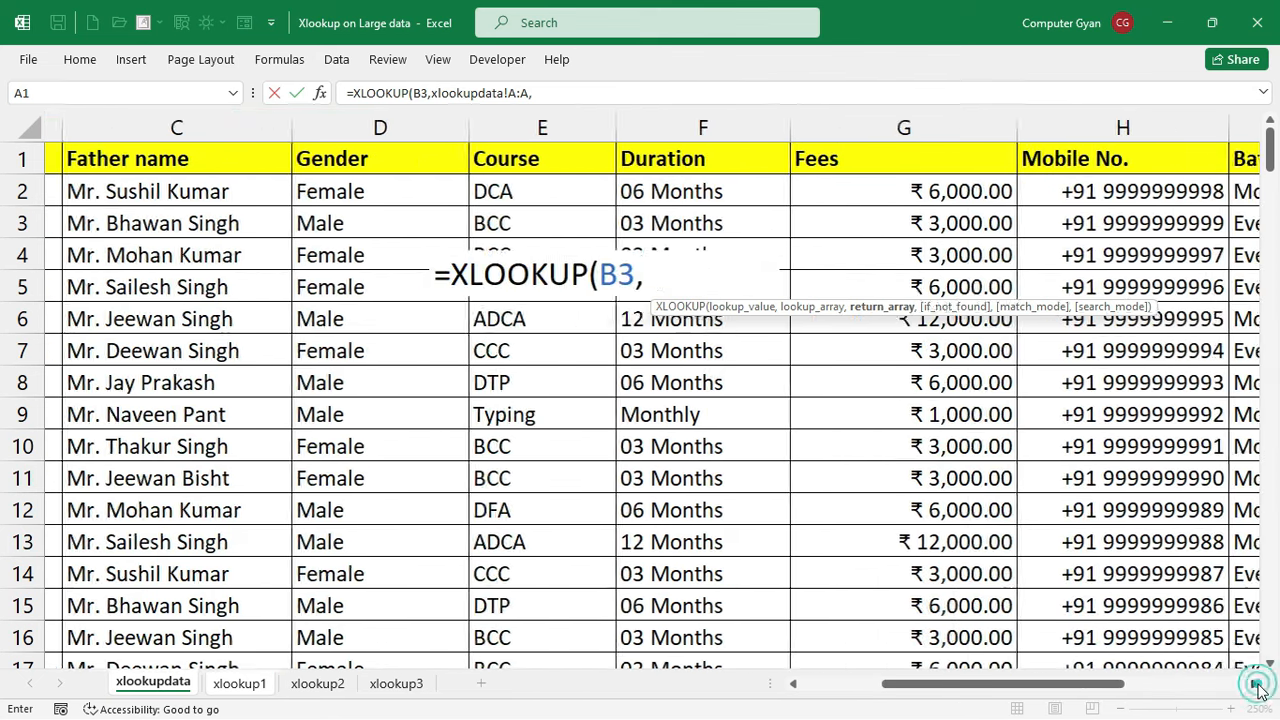
{"action": "left_click", "coordinate": [938, 116]}
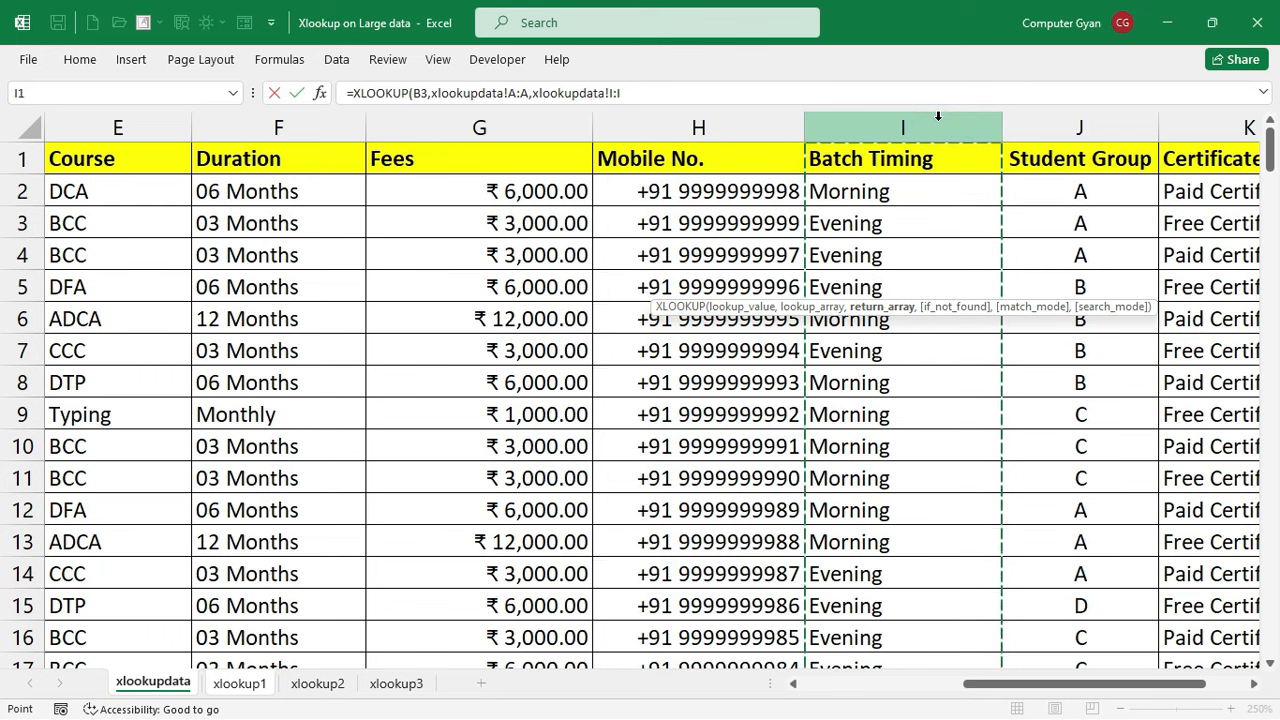
{"action": "key", "text": "Return"}
{"action": "left_click", "coordinate": [805, 275]}
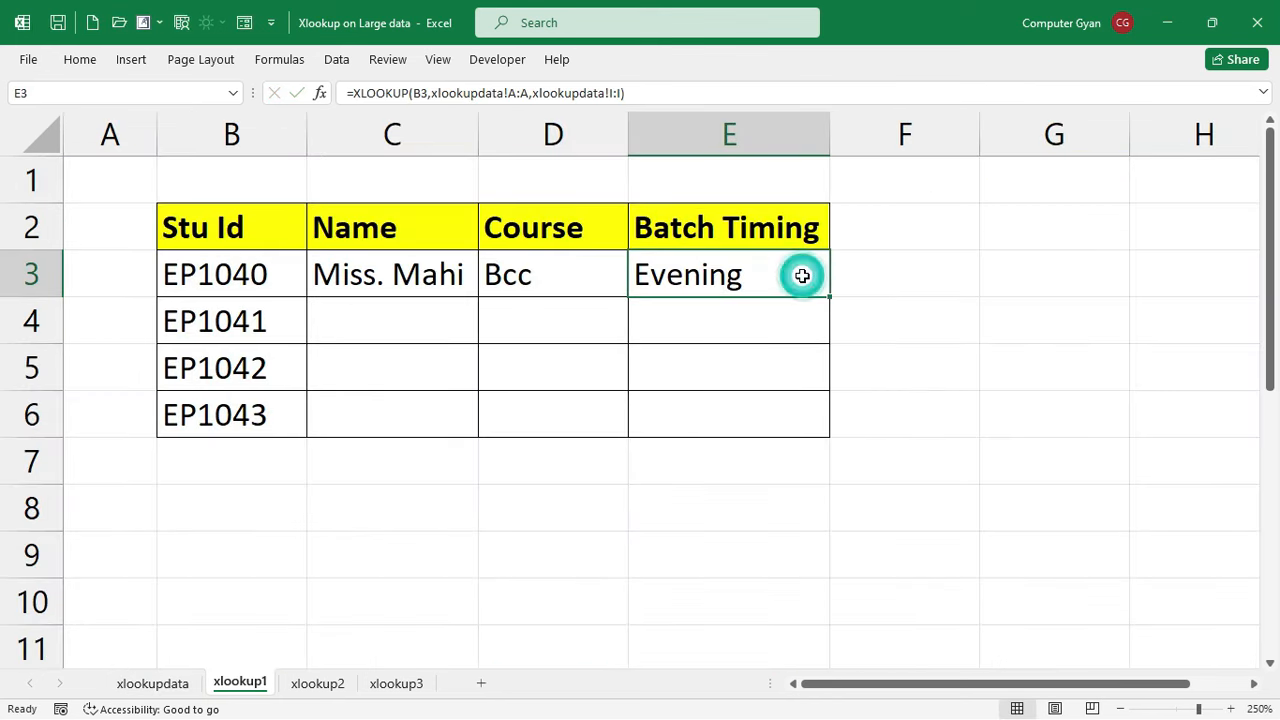
Fill the Name lookup formula from C3 down through C6
{"action": "left_click", "coordinate": [449, 286]}
{"action": "left_click_drag", "start_coordinate": [478, 297], "coordinate": [478, 433]}
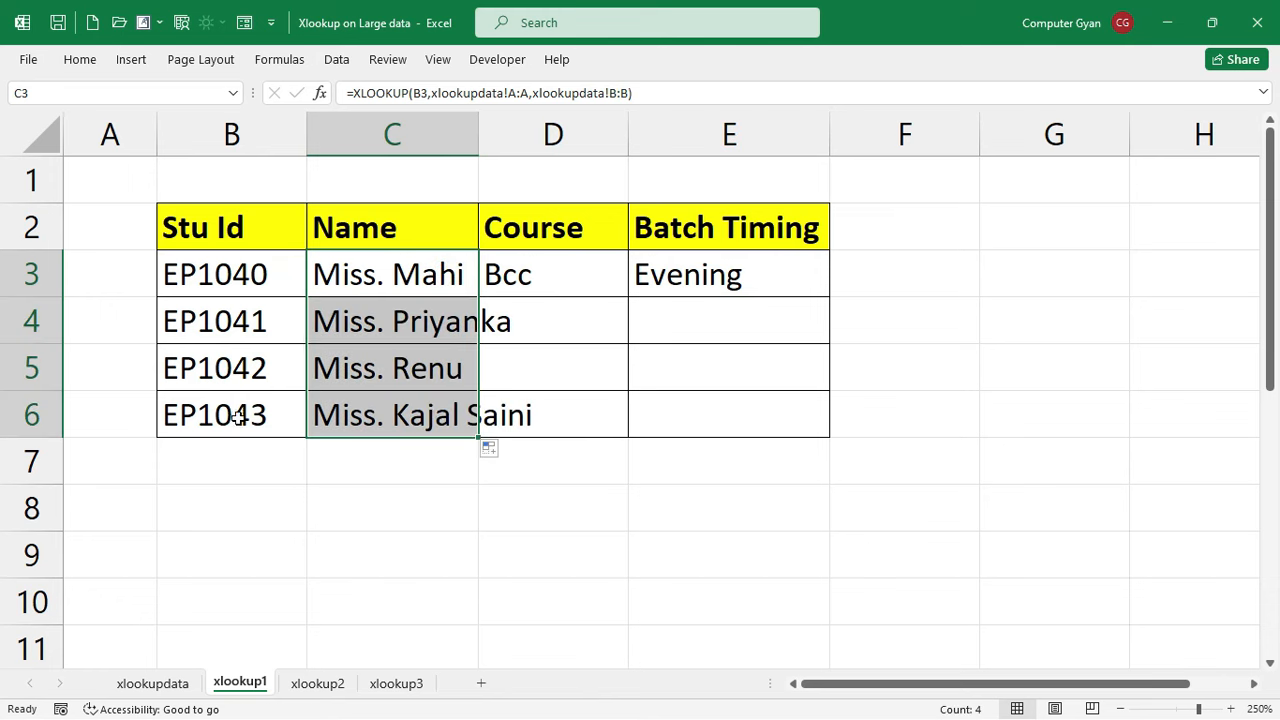
Check the copied Name formulas in C4 and C5, comparing the name in row 4 with its student record on xlookupdata
{"action": "double_click", "coordinate": [446, 322]}
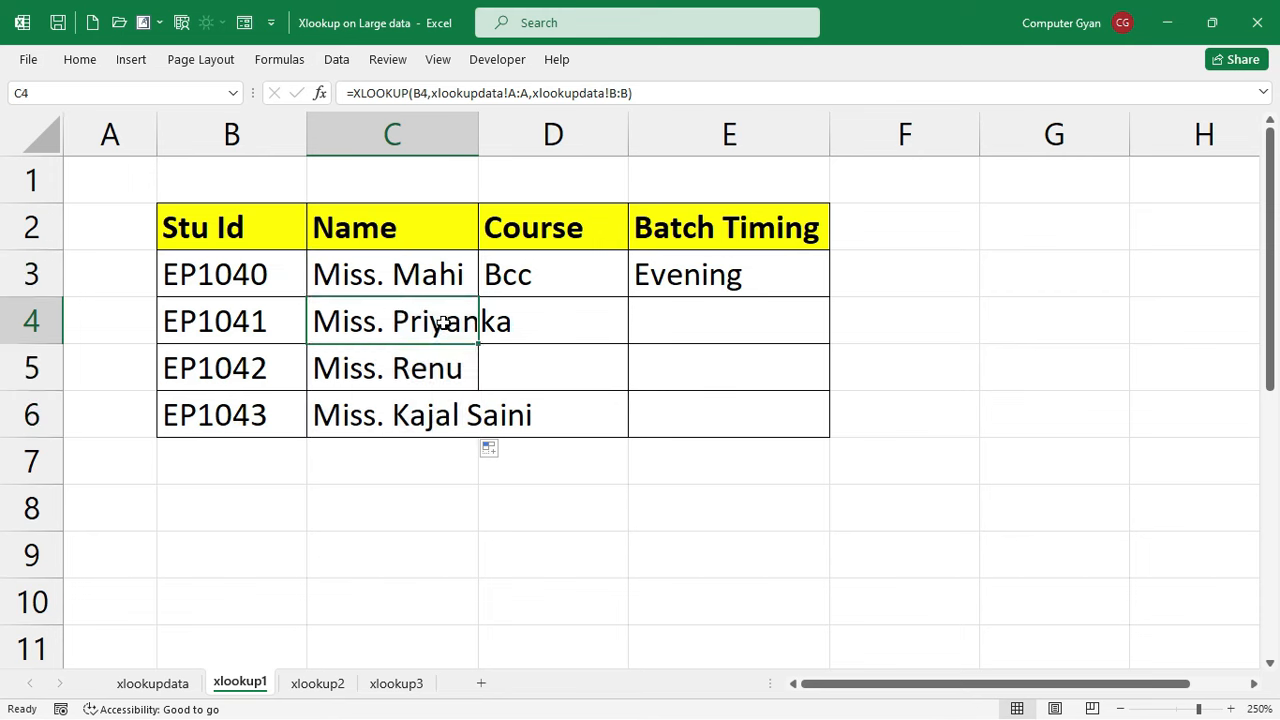
{"action": "key", "text": "Return"}
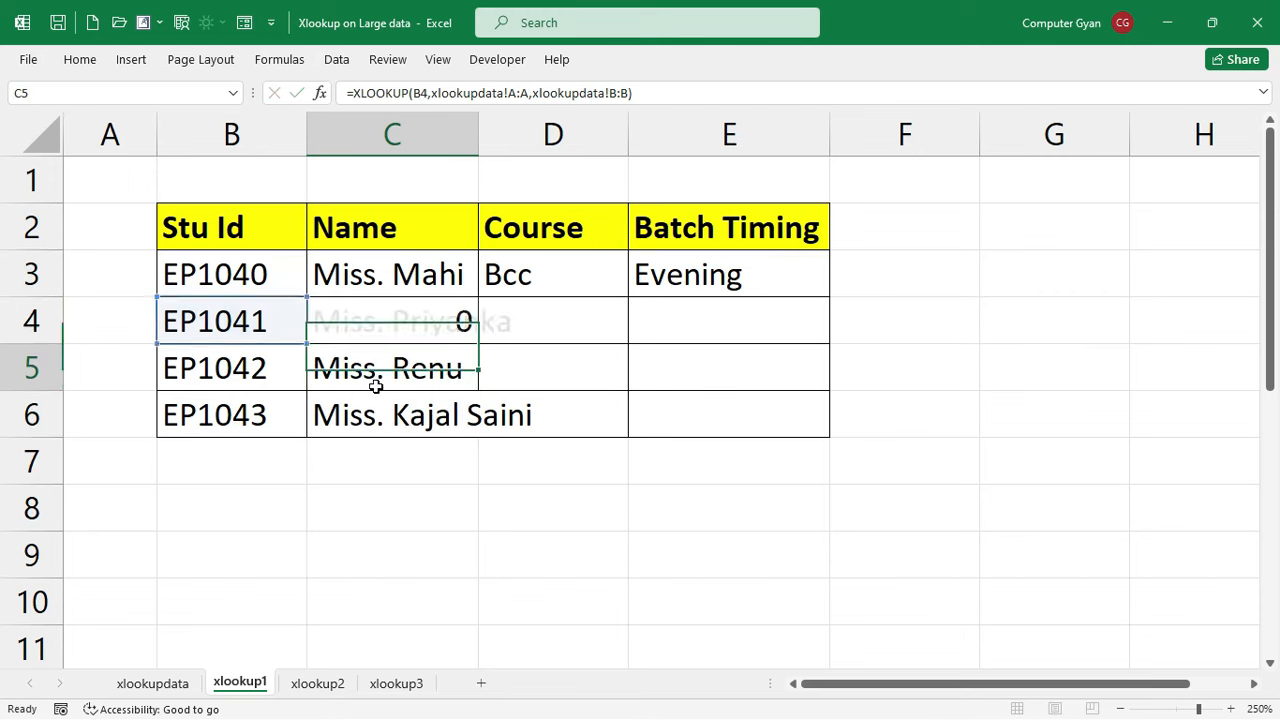
{"action": "left_click", "coordinate": [182, 684]}
{"action": "left_click_drag", "start_coordinate": [1097, 684], "coordinate": [890, 684]}
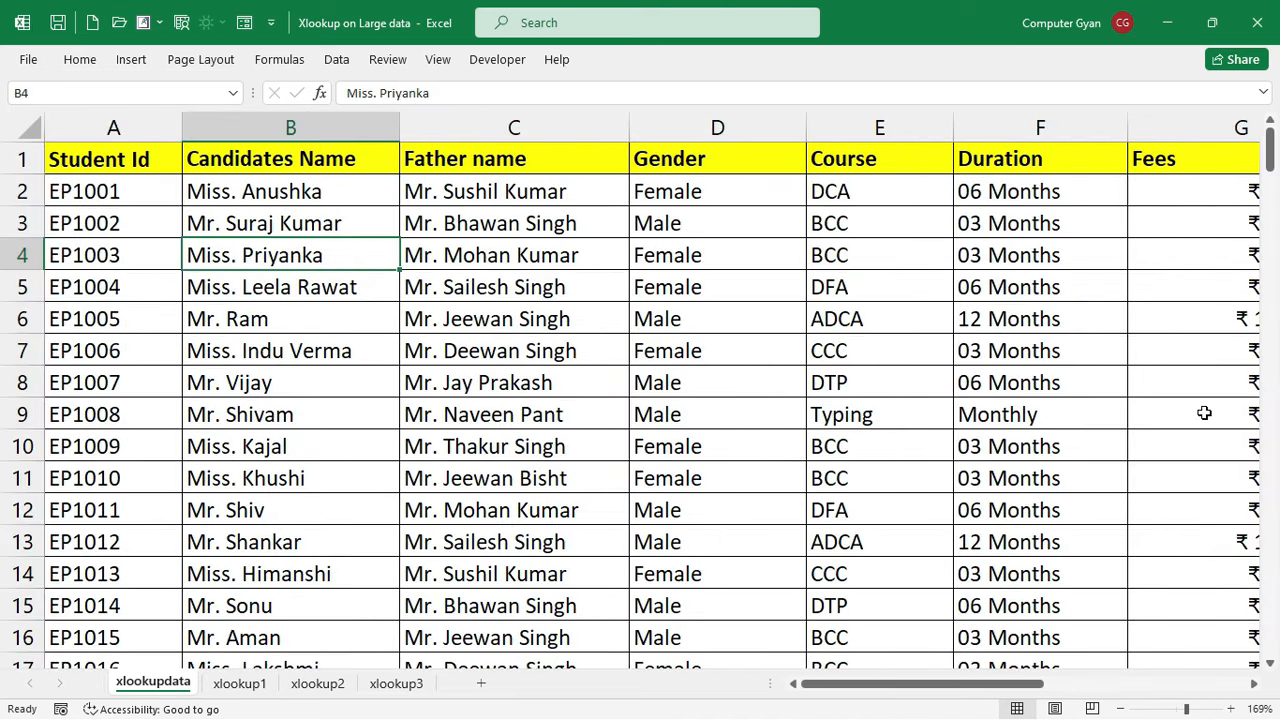
{"action": "left_click_drag", "start_coordinate": [1273, 160], "coordinate": [1270, 229]}
{"action": "left_click_drag", "start_coordinate": [104, 606], "coordinate": [329, 603]}
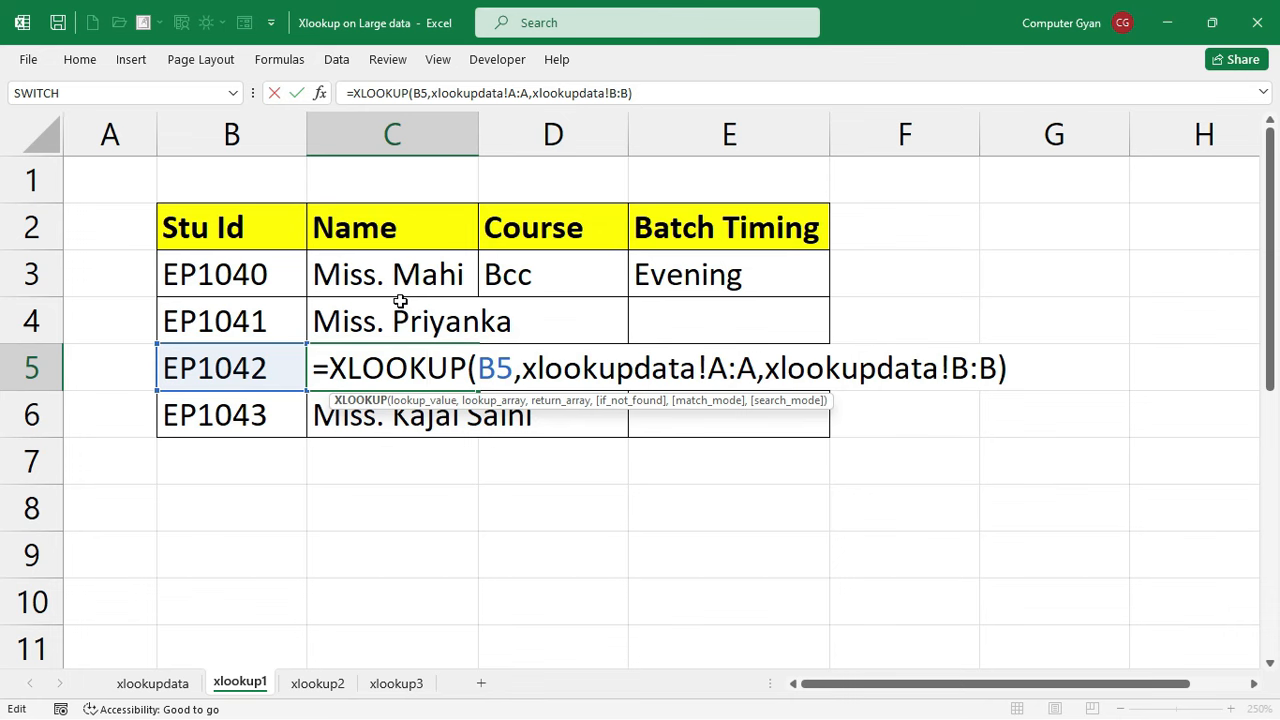
{"action": "key", "text": "Return"}
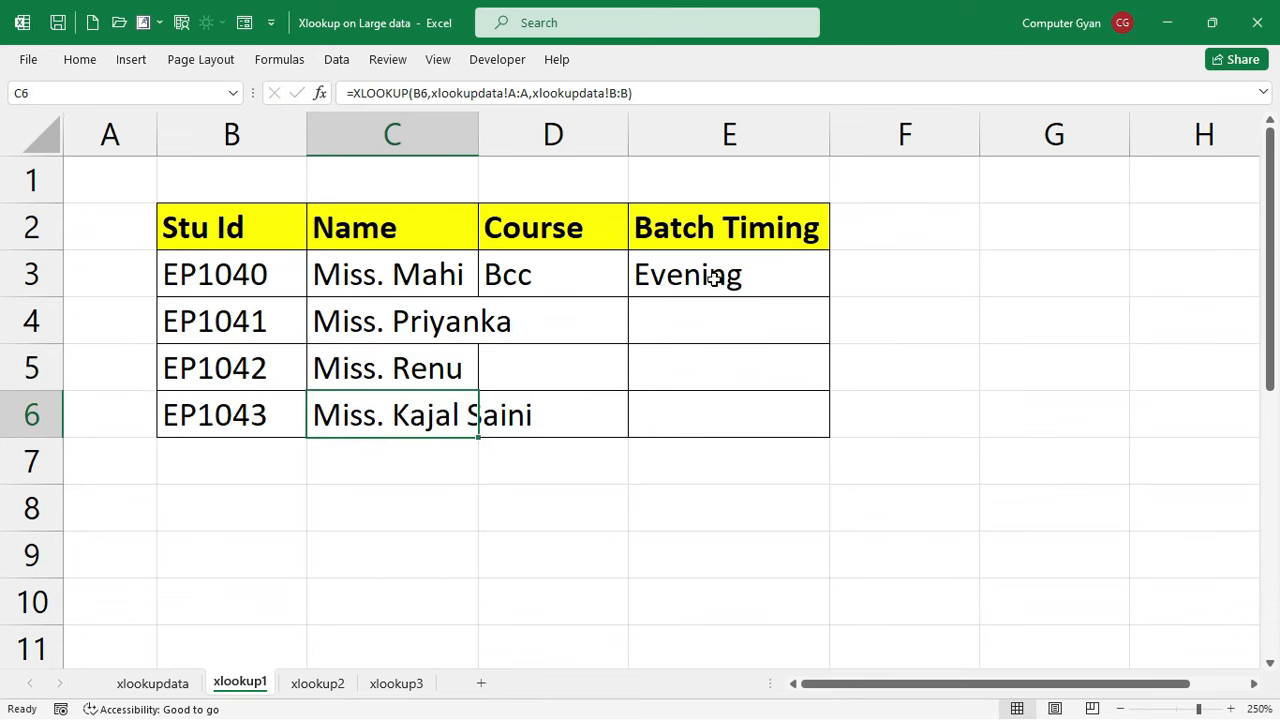
Autofit column C and fill the Course and Batch Timing formulas from D3:E3 down through row 6
{"action": "double_click", "coordinate": [480, 140]}
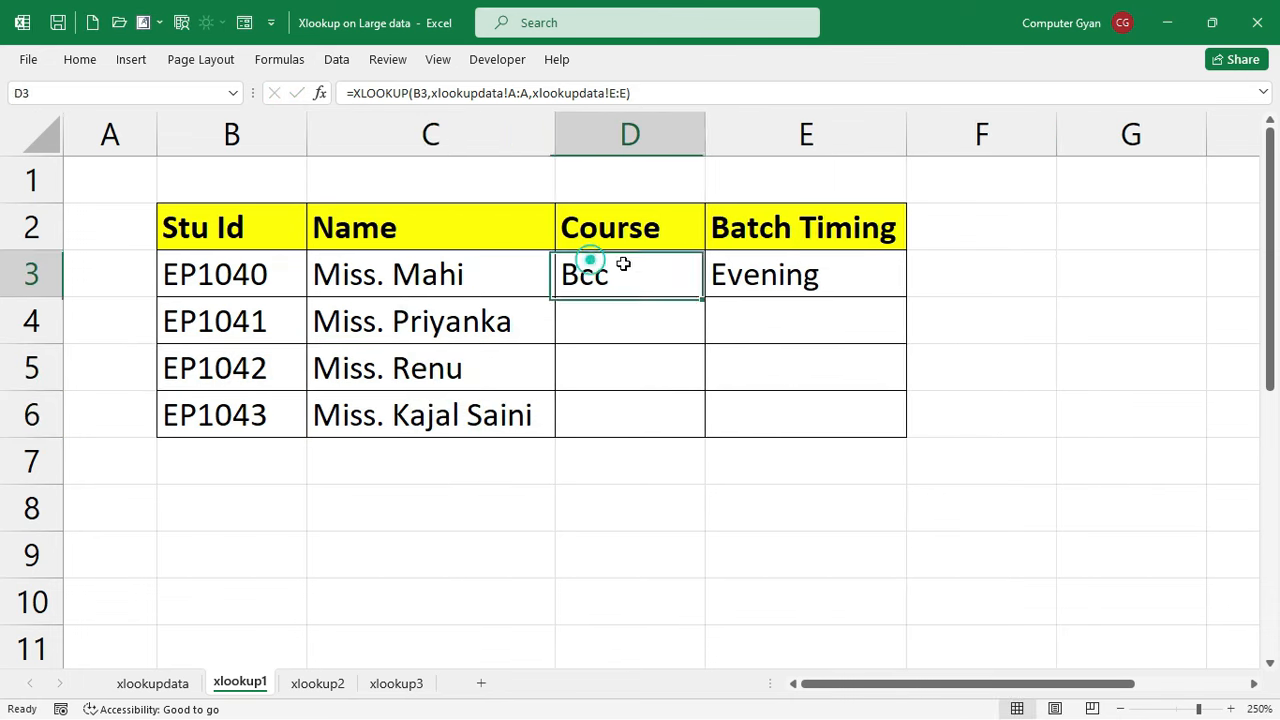
{"action": "left_click_drag", "start_coordinate": [586, 266], "coordinate": [780, 275]}
{"action": "left_click_drag", "start_coordinate": [905, 299], "coordinate": [902, 432]}
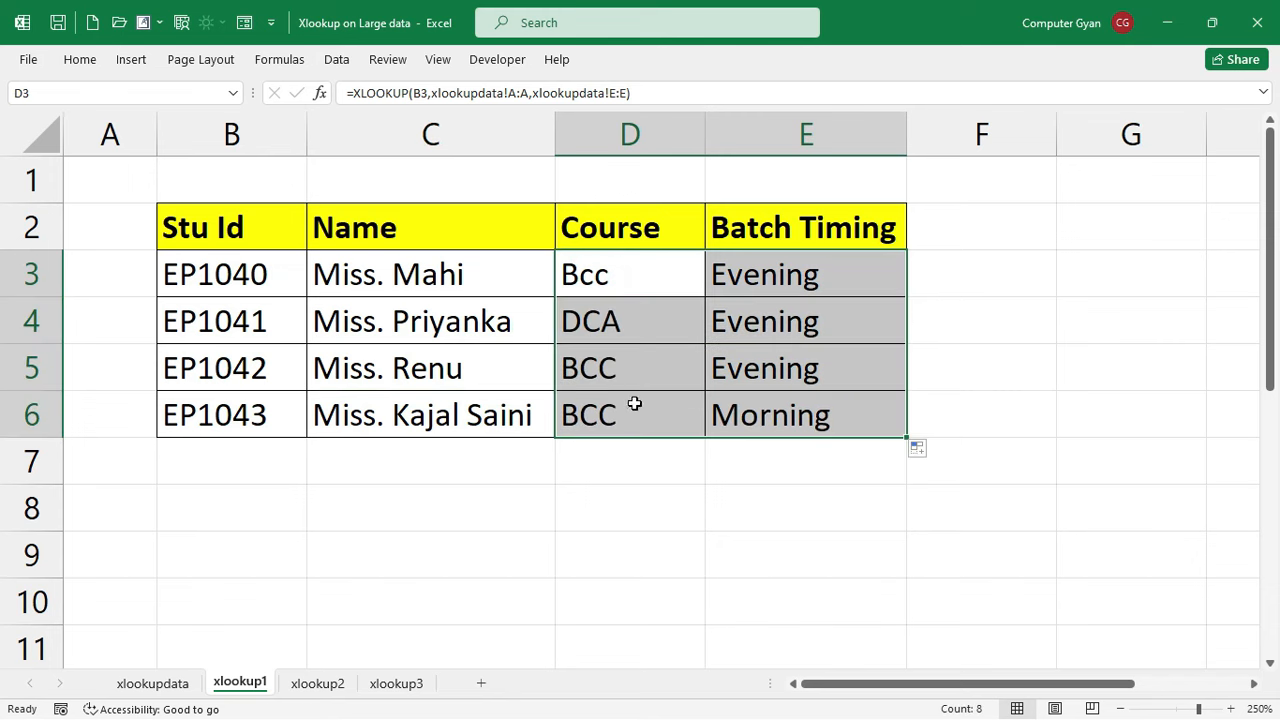
{"action": "left_click", "coordinate": [647, 372]}
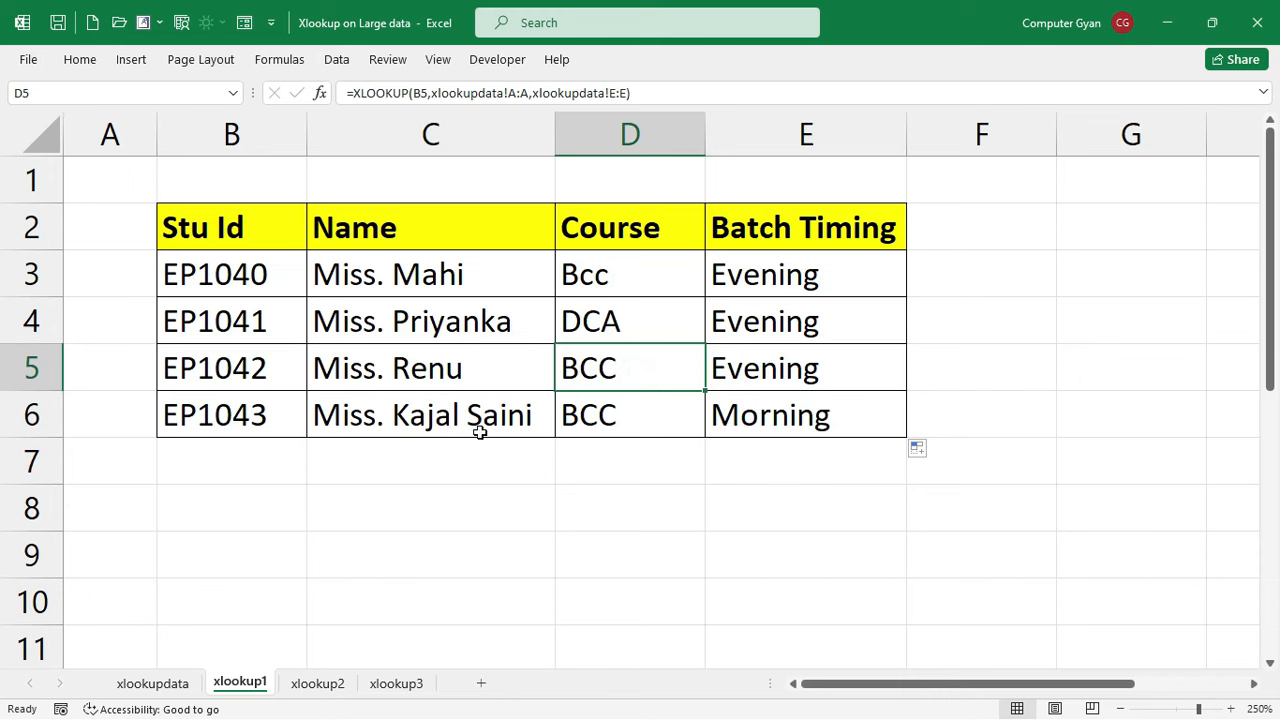
Change the student ID in B4 on xlookup1 to the first ID listed on xlookupdata
{"action": "left_click", "coordinate": [268, 318]}
{"action": "double_click", "coordinate": [268, 318]}
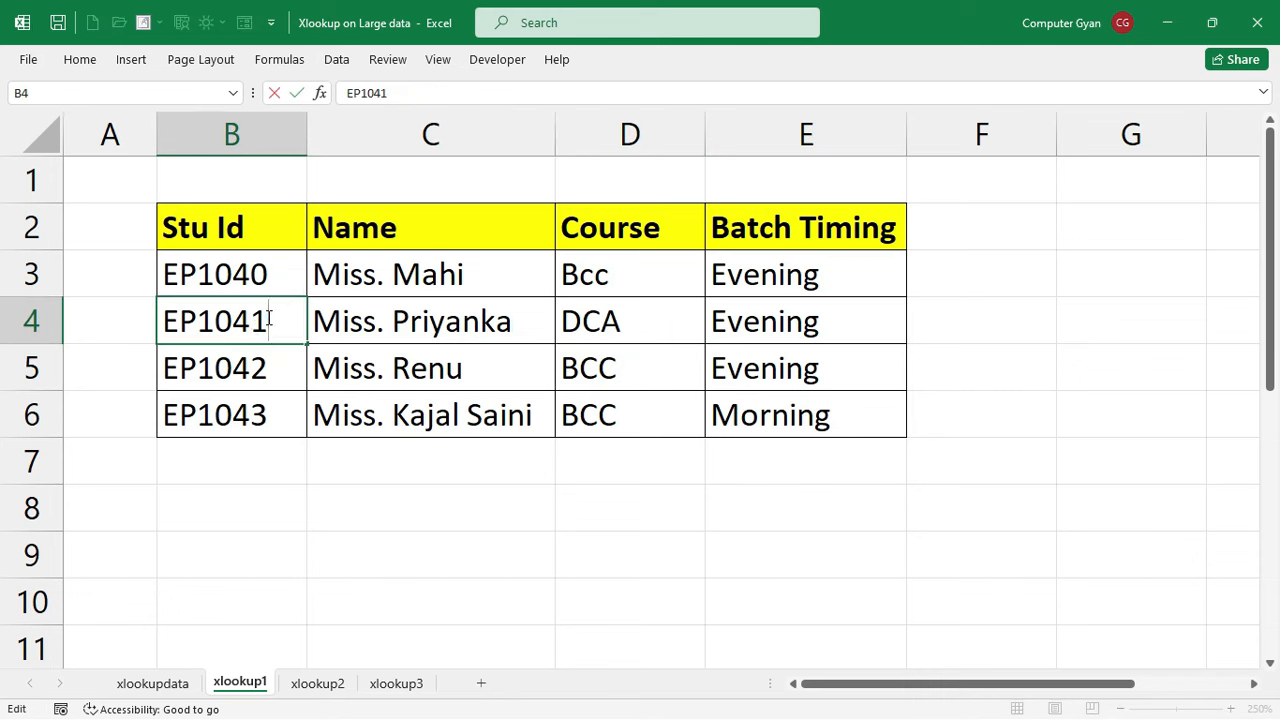
{"action": "key", "text": "BackSpace"}
{"action": "key", "text": "BackSpace"}
{"action": "type", "text": "01"}
{"action": "key", "text": "Return"}
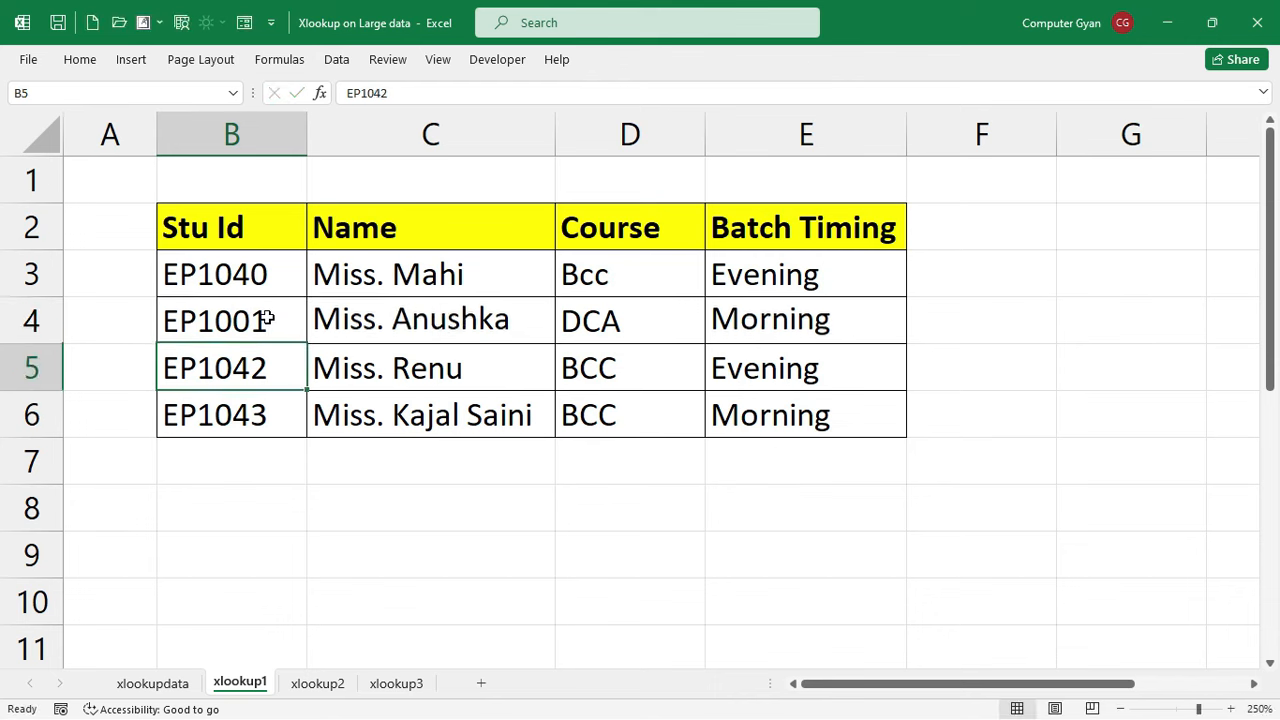
Compare the name, course and batch timing in row 4 of xlookup1 with the first student record on xlookupdata
{"action": "left_click", "coordinate": [374, 330]}
{"action": "left_click", "coordinate": [586, 329]}
{"action": "left_click", "coordinate": [726, 323]}
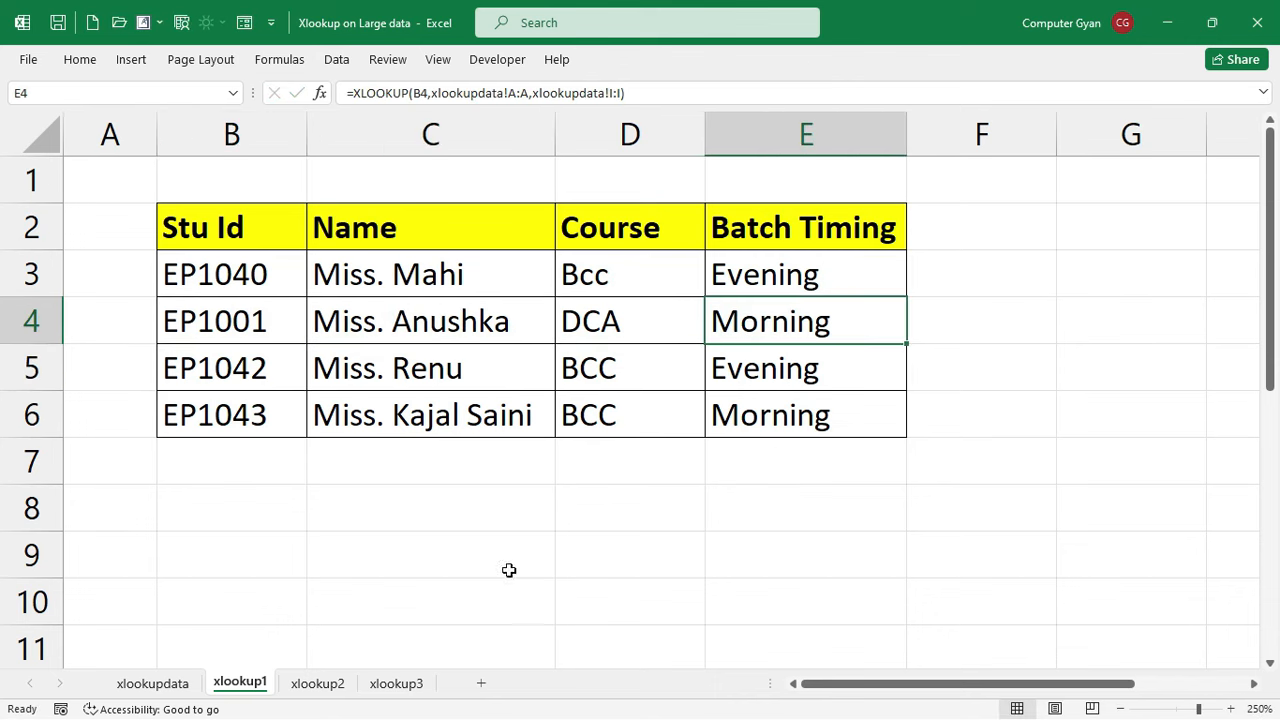
{"action": "left_click", "coordinate": [178, 688]}
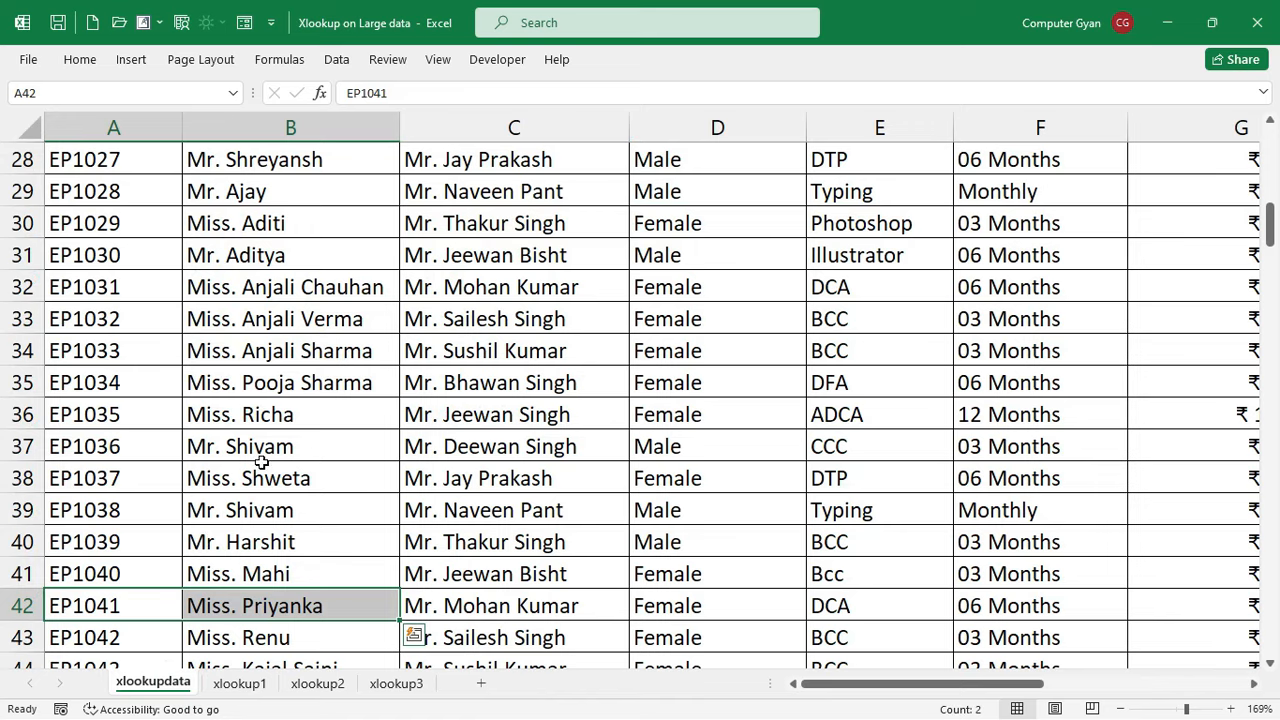
{"action": "key", "text": "ctrl+Home"}
{"action": "left_click", "coordinate": [116, 205]}
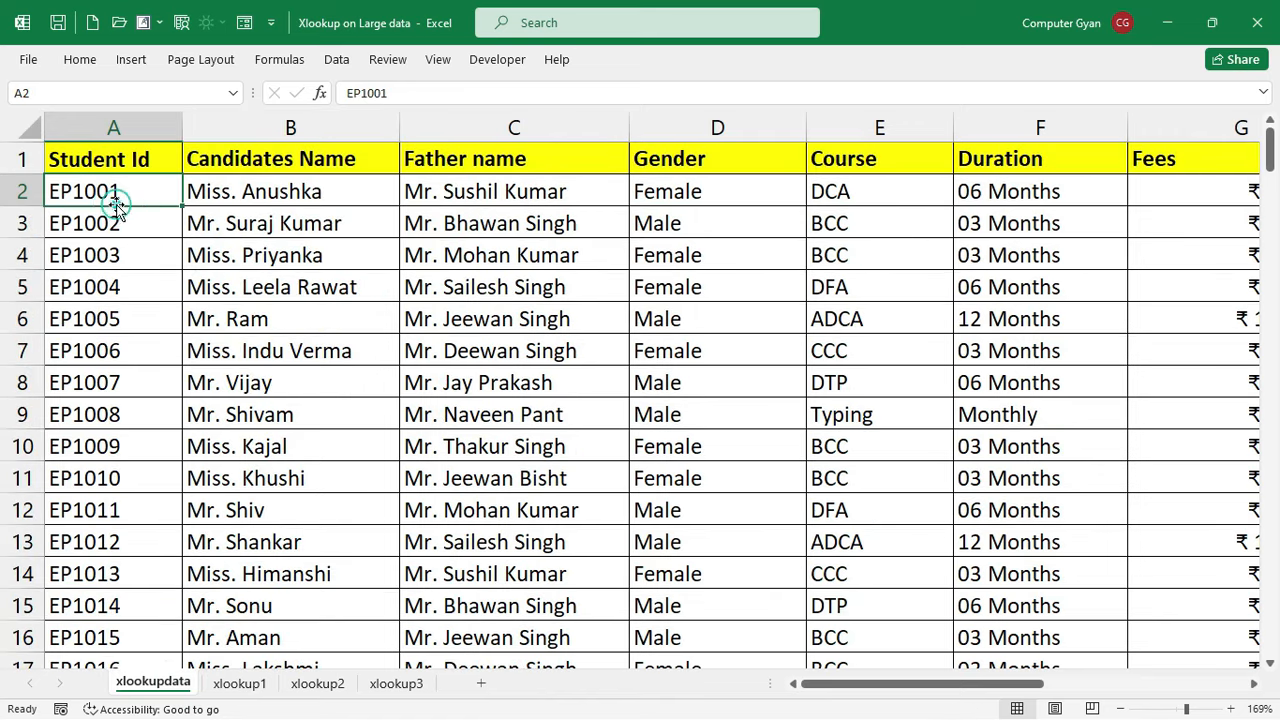
{"action": "left_click", "coordinate": [262, 196]}
{"action": "left_click", "coordinate": [820, 196]}
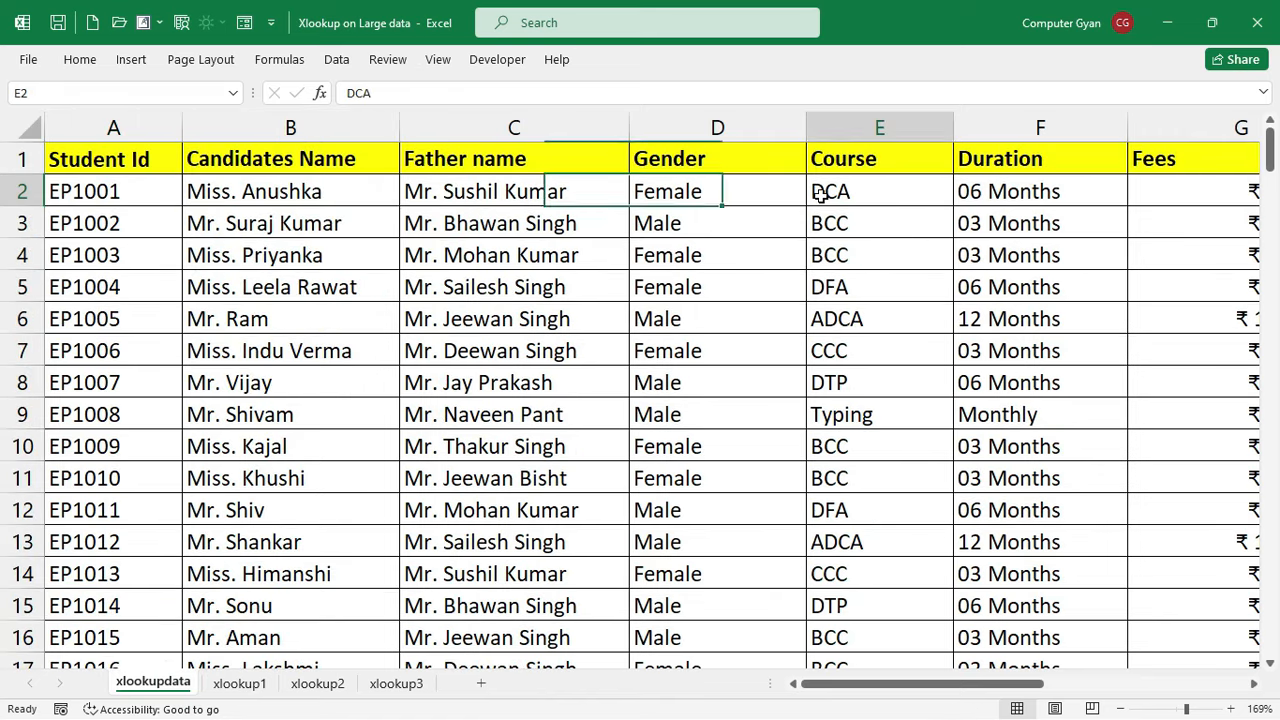
{"action": "left_click_drag", "start_coordinate": [1006, 697], "coordinate": [1130, 693]}
{"action": "left_click", "coordinate": [1080, 186]}
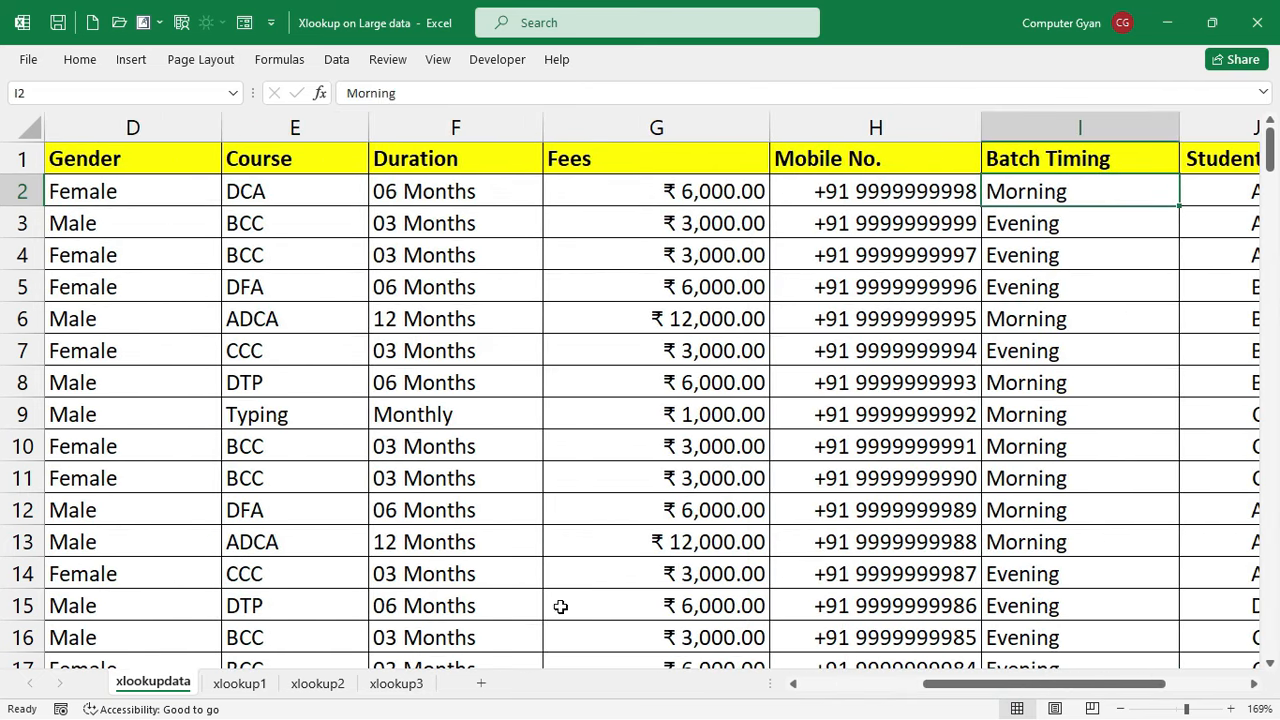
{"action": "left_click", "coordinate": [242, 683]}
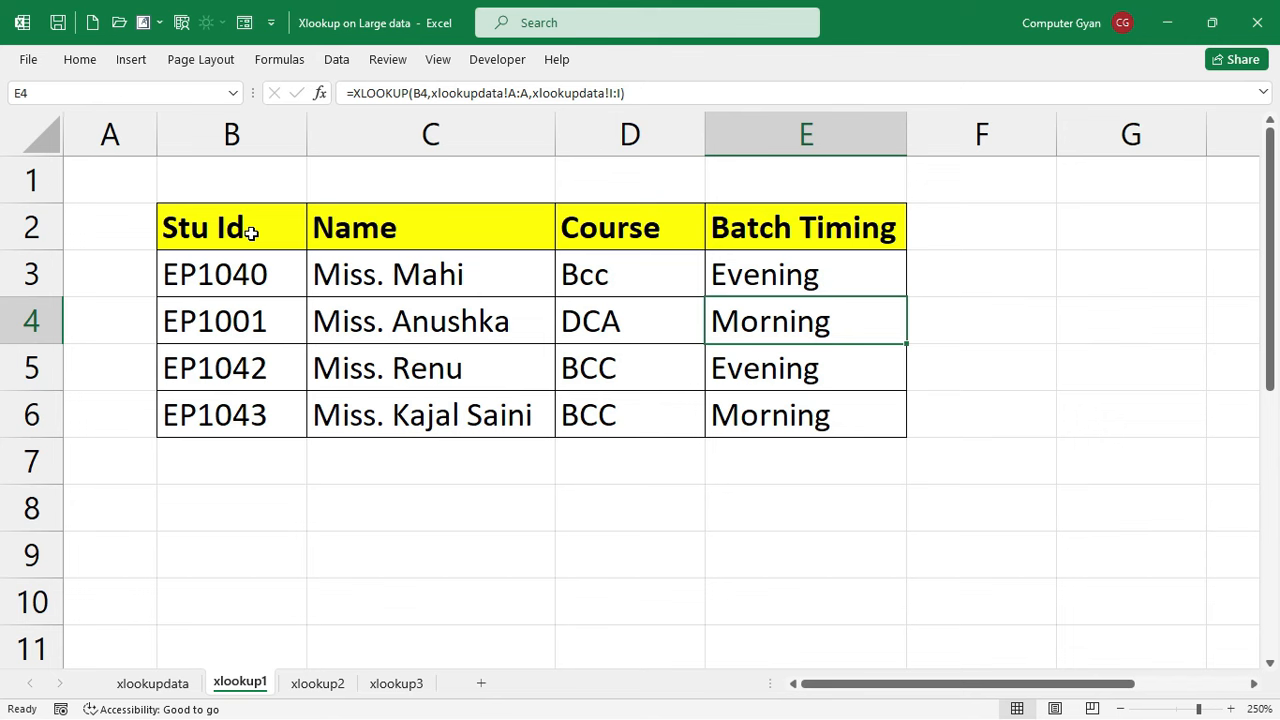
{"action": "left_click_drag", "start_coordinate": [340, 275], "coordinate": [660, 452]}
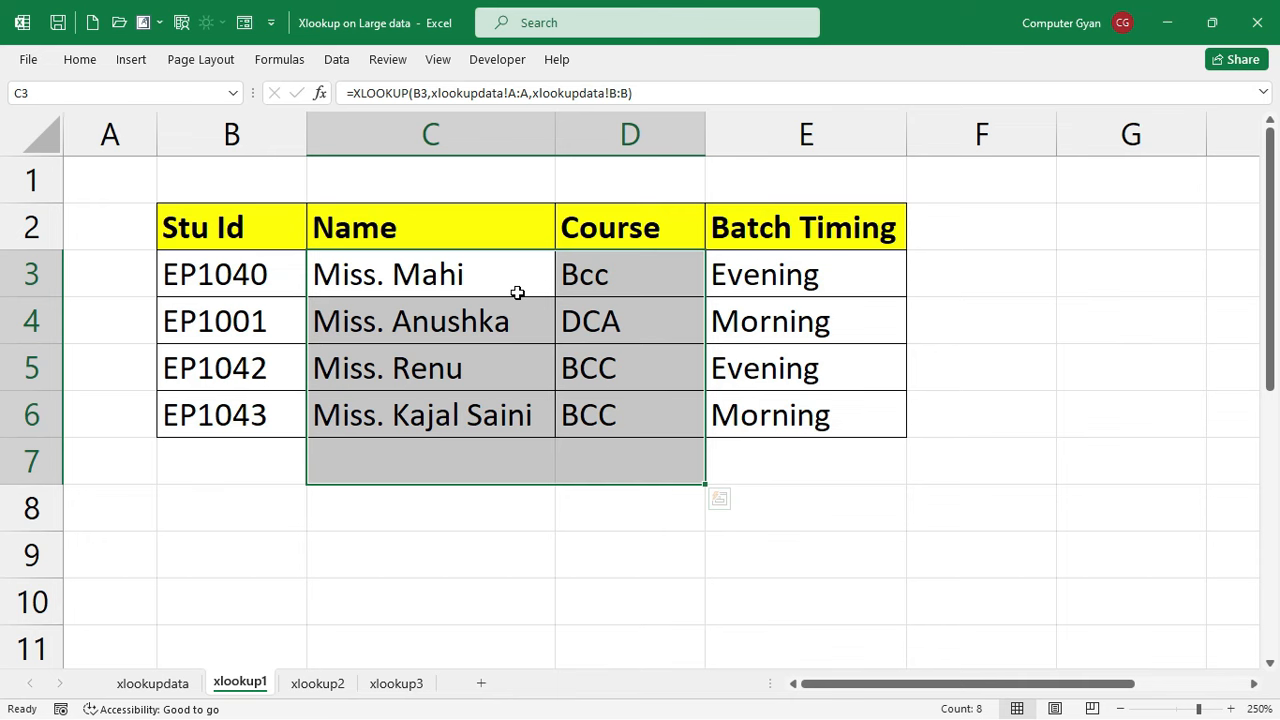
Start an XLOOKUP formula in B2 of the xlookup2 sheet with the student ID in A2 as the lookup value
{"action": "left_click", "coordinate": [329, 687]}
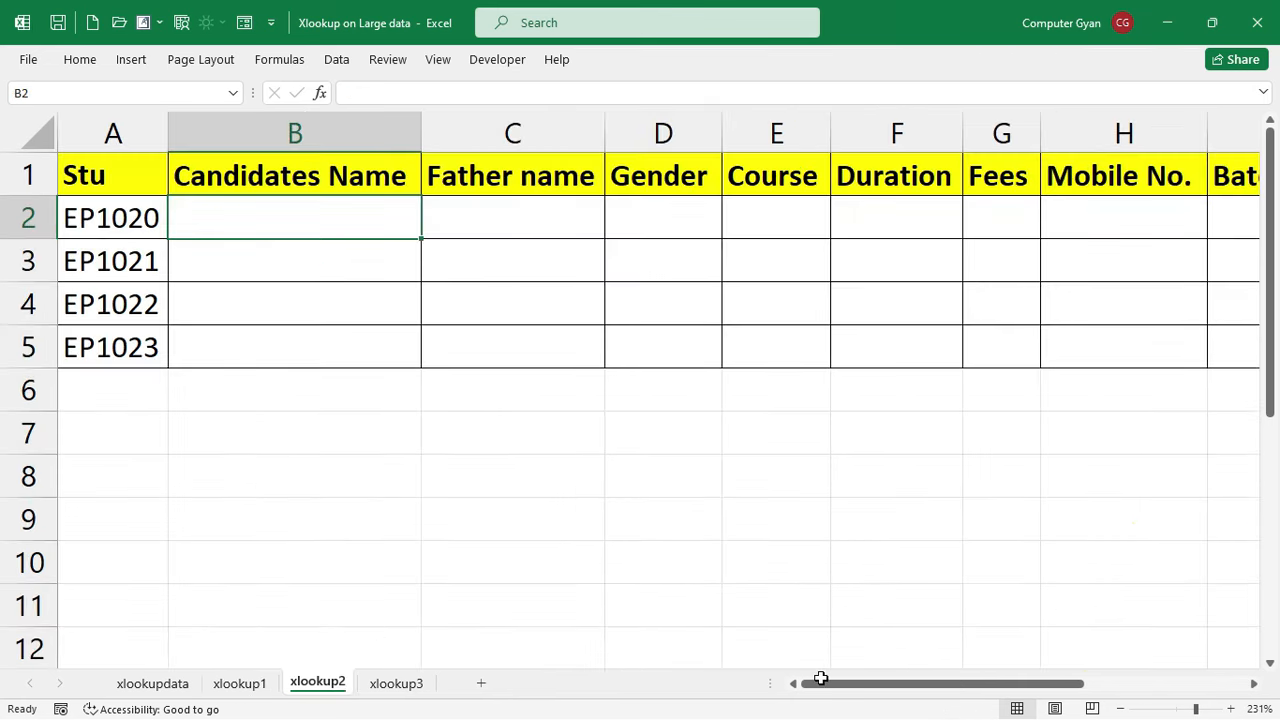
{"action": "left_click", "coordinate": [126, 217]}
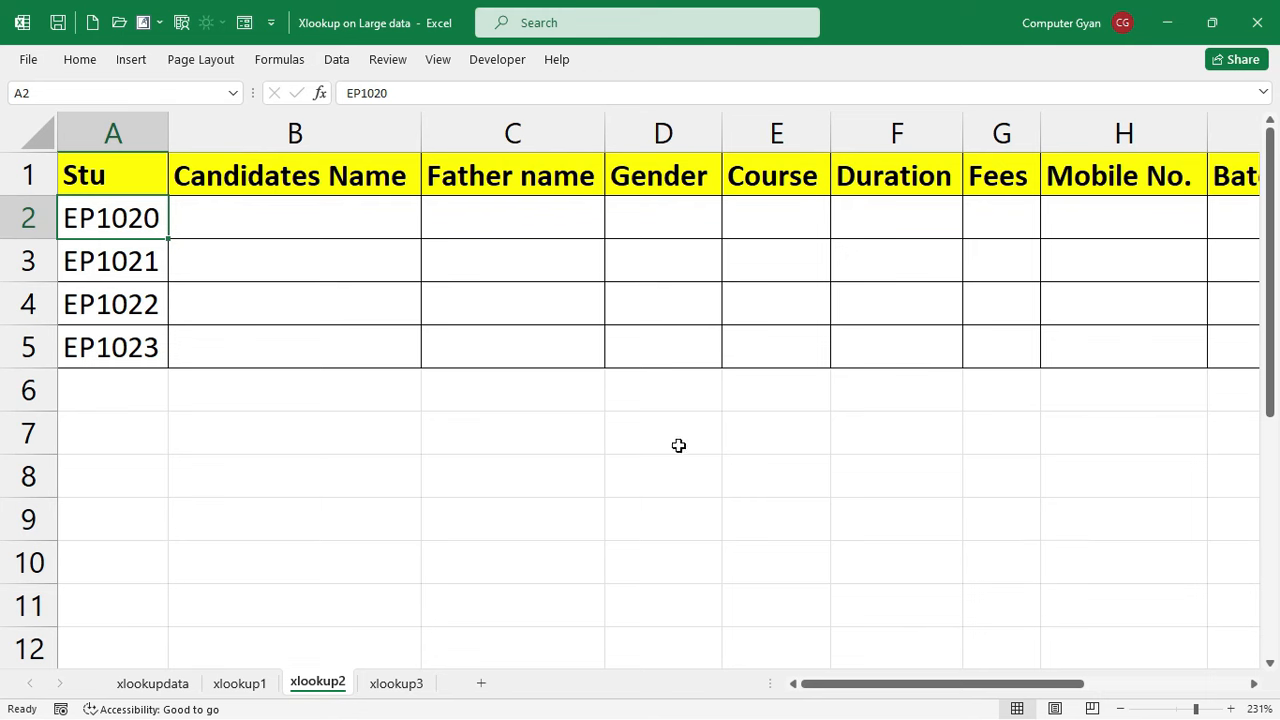
{"action": "left_click", "coordinate": [296, 226]}
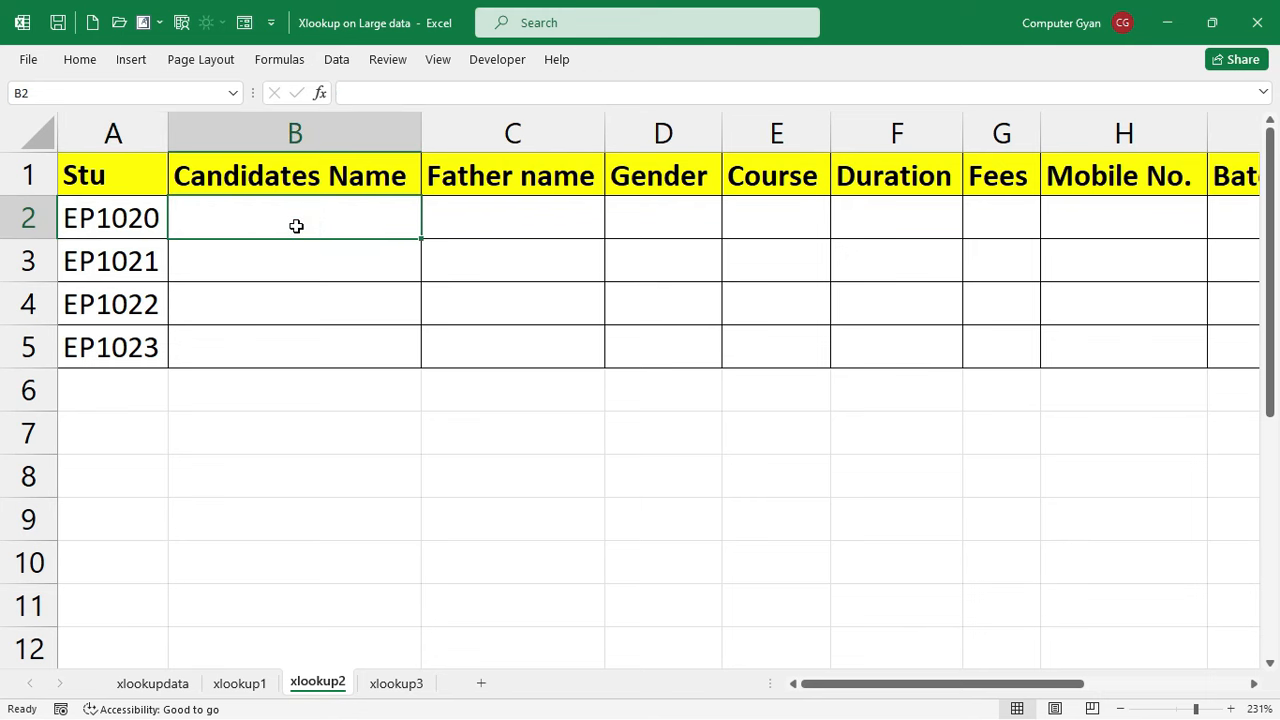
{"action": "type", "text": "="}
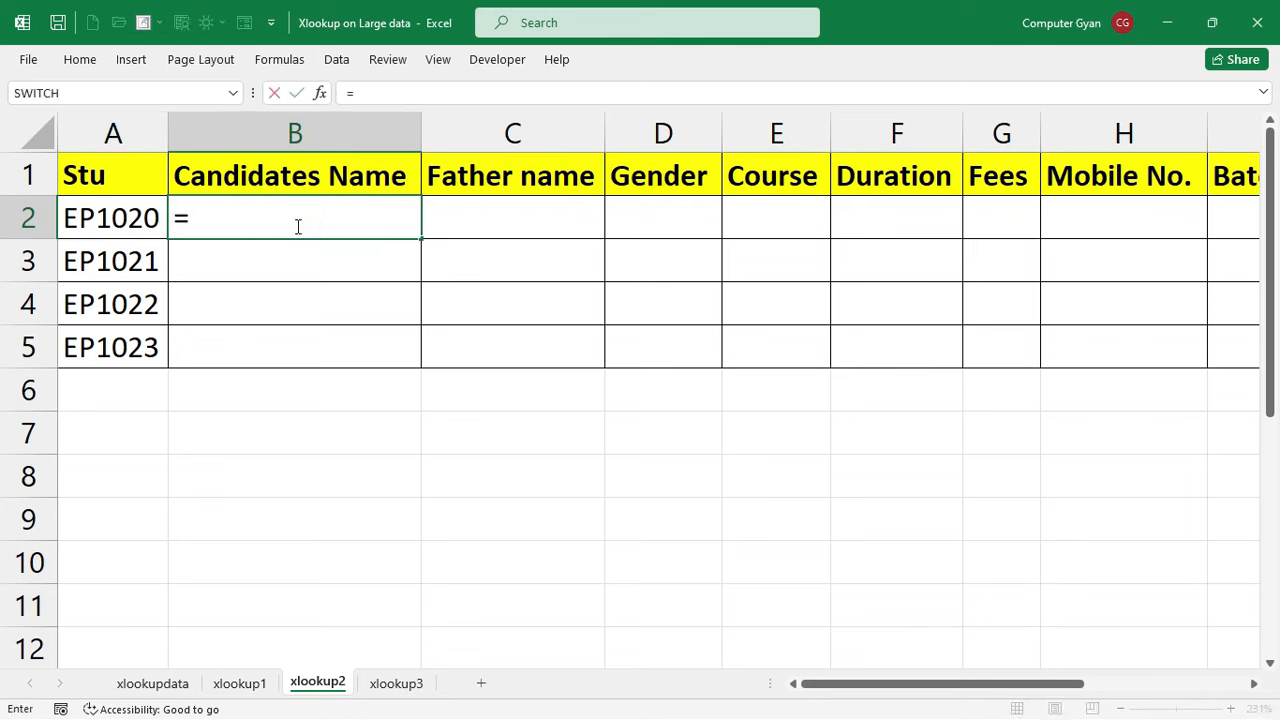
{"action": "type", "text": "xloo"}
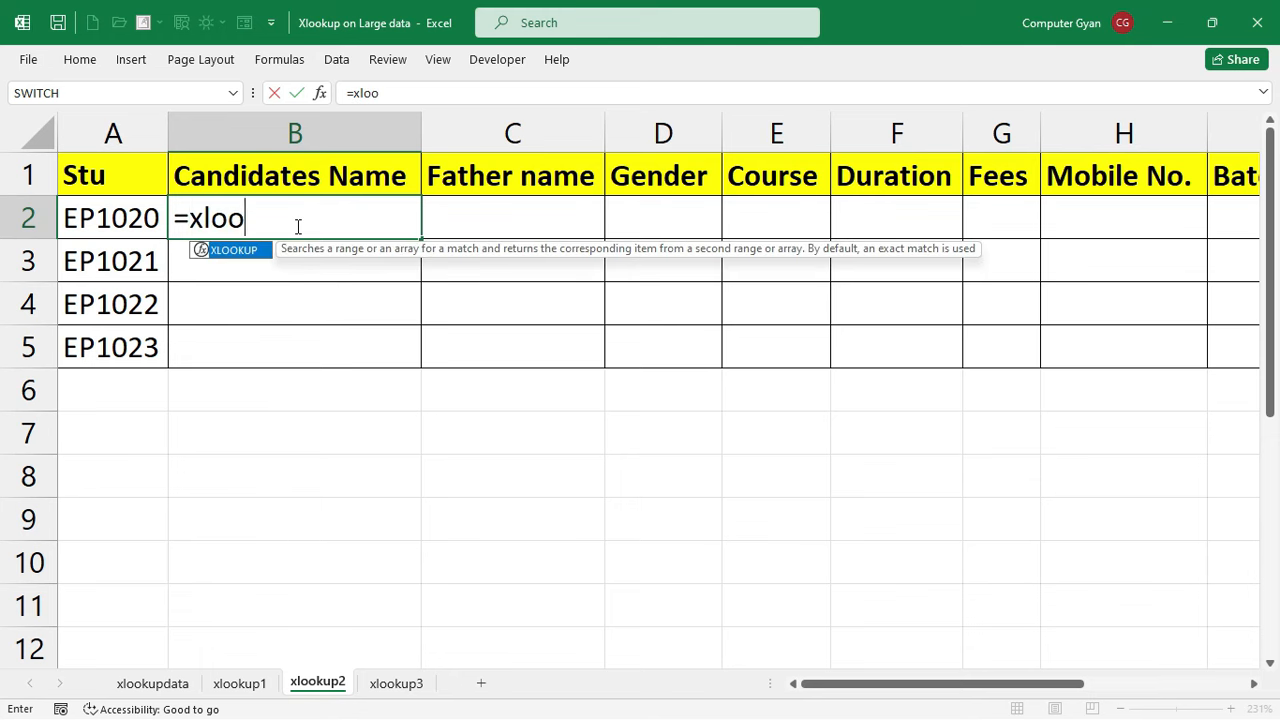
{"action": "key", "text": "Tab"}
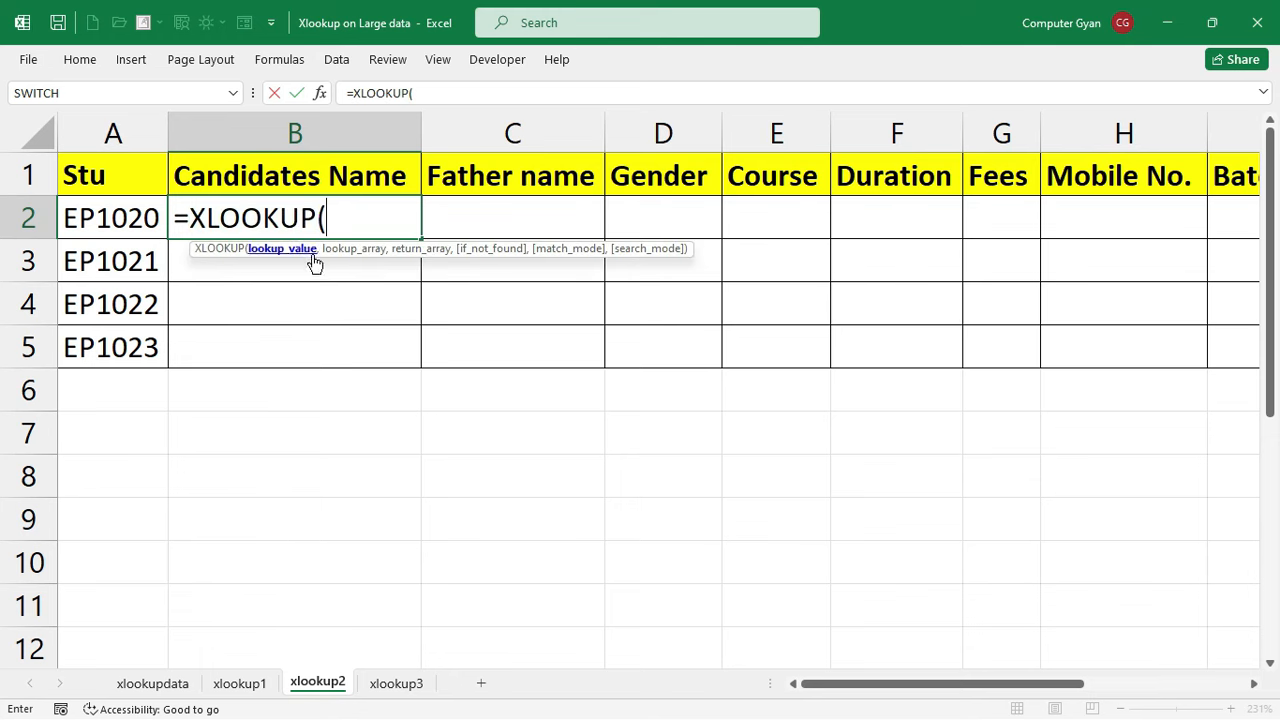
{"action": "left_click", "coordinate": [95, 210]}
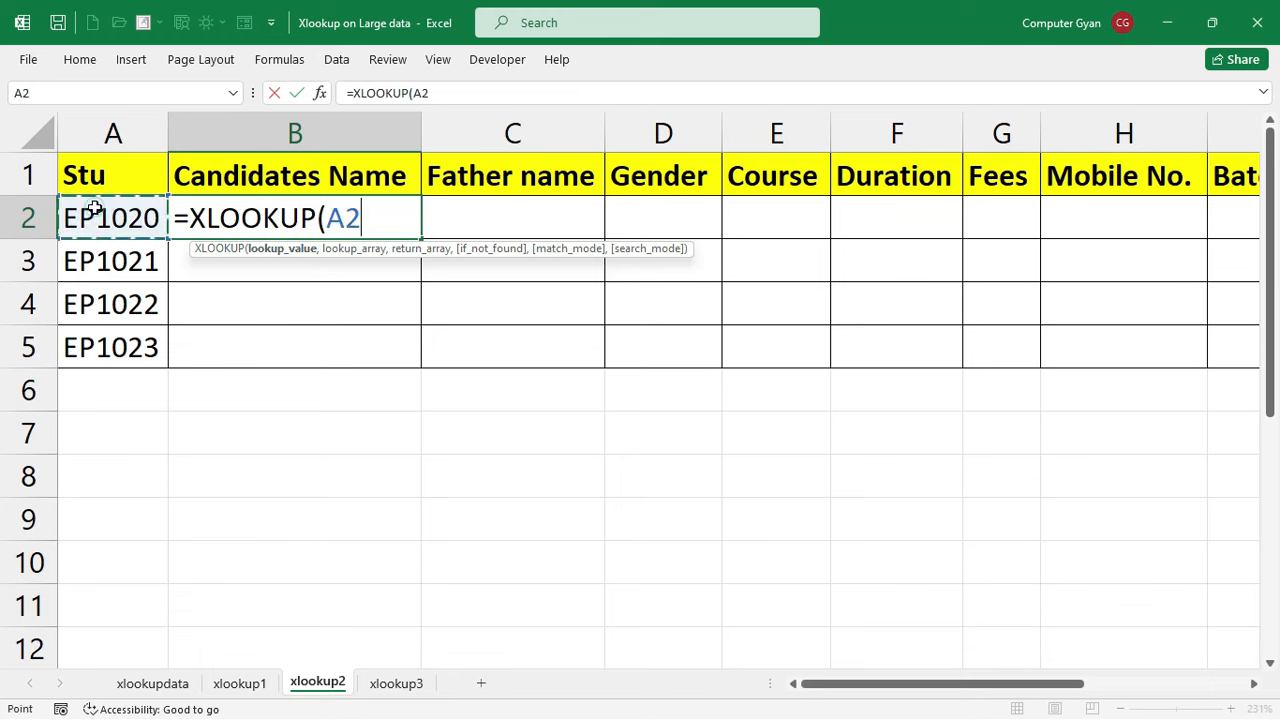
{"action": "type", "text": ","}
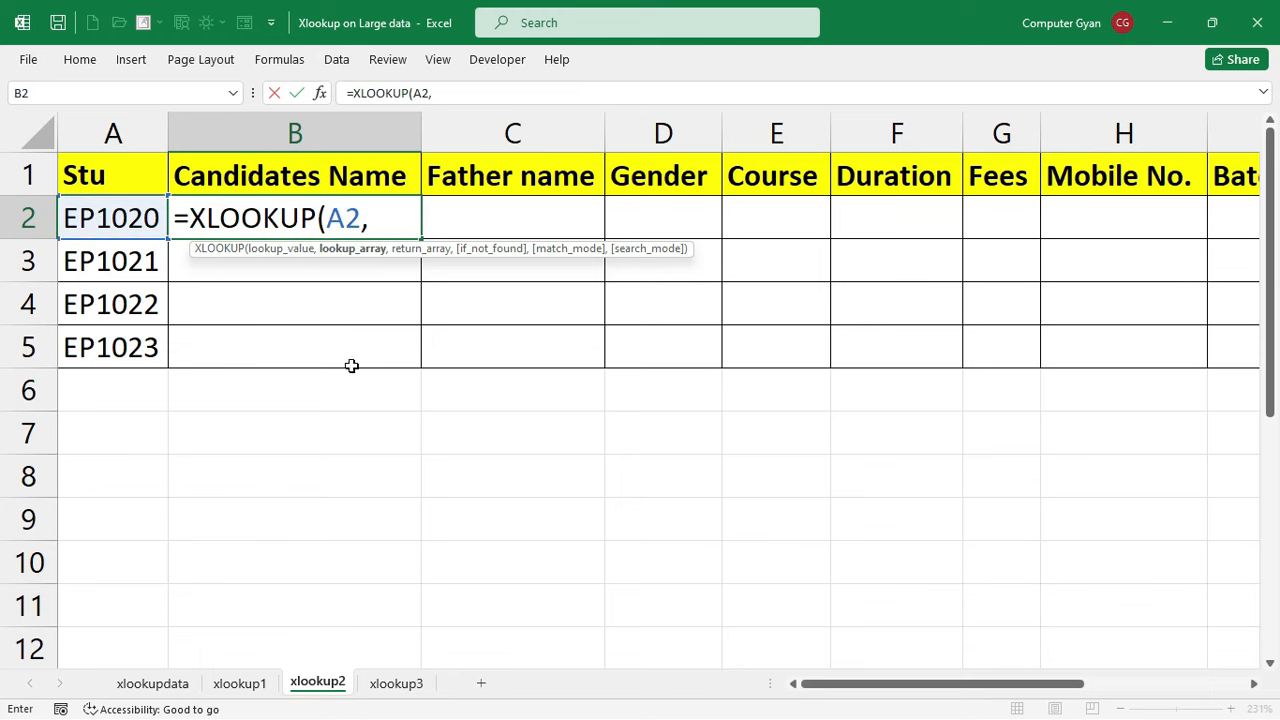
Complete the B2 formula with xlookupdata column A as the lookup array and column B as the return array
{"action": "left_click", "coordinate": [186, 679]}
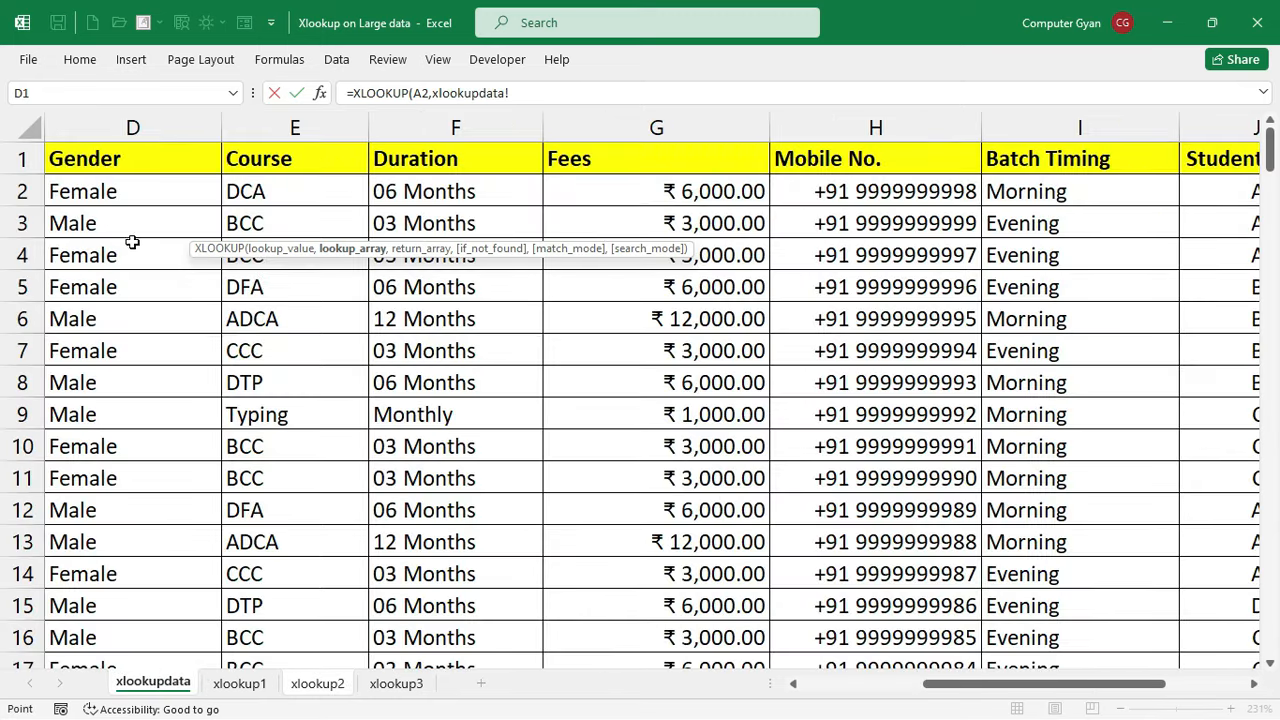
{"action": "left_click_drag", "start_coordinate": [1040, 685], "coordinate": [917, 685]}
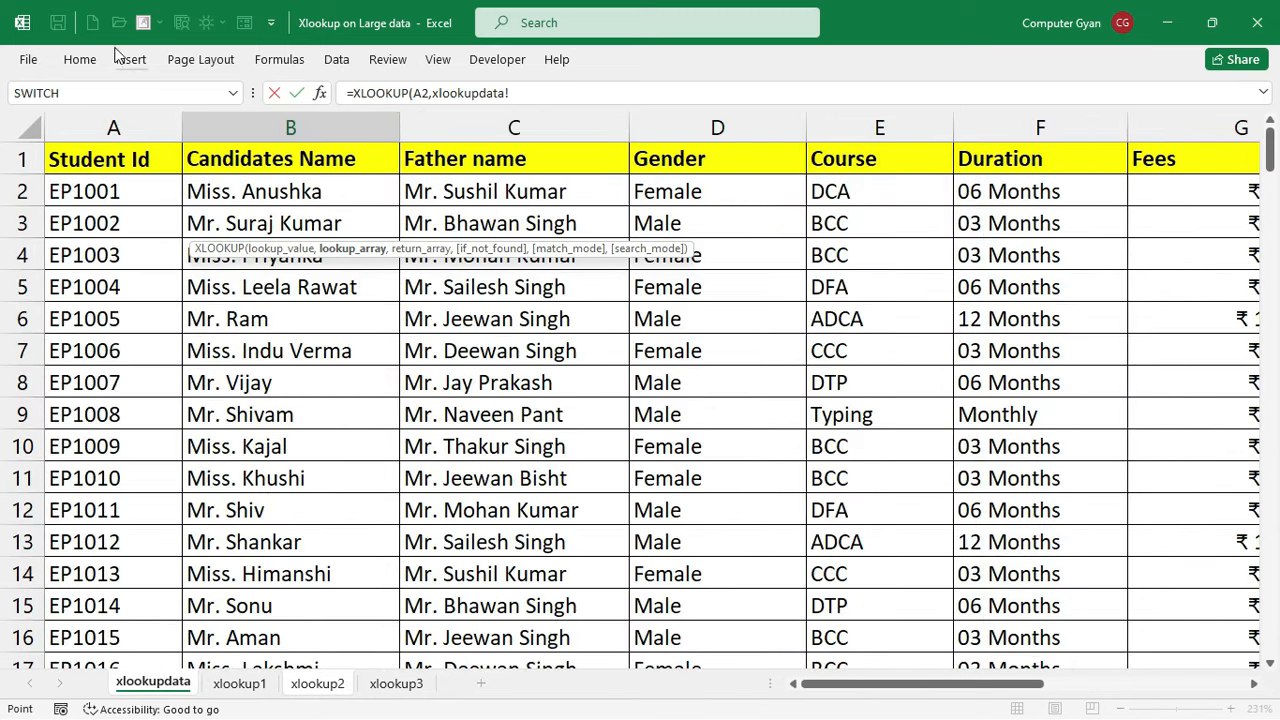
{"action": "left_click", "coordinate": [113, 125]}
{"action": "type", "text": ","}
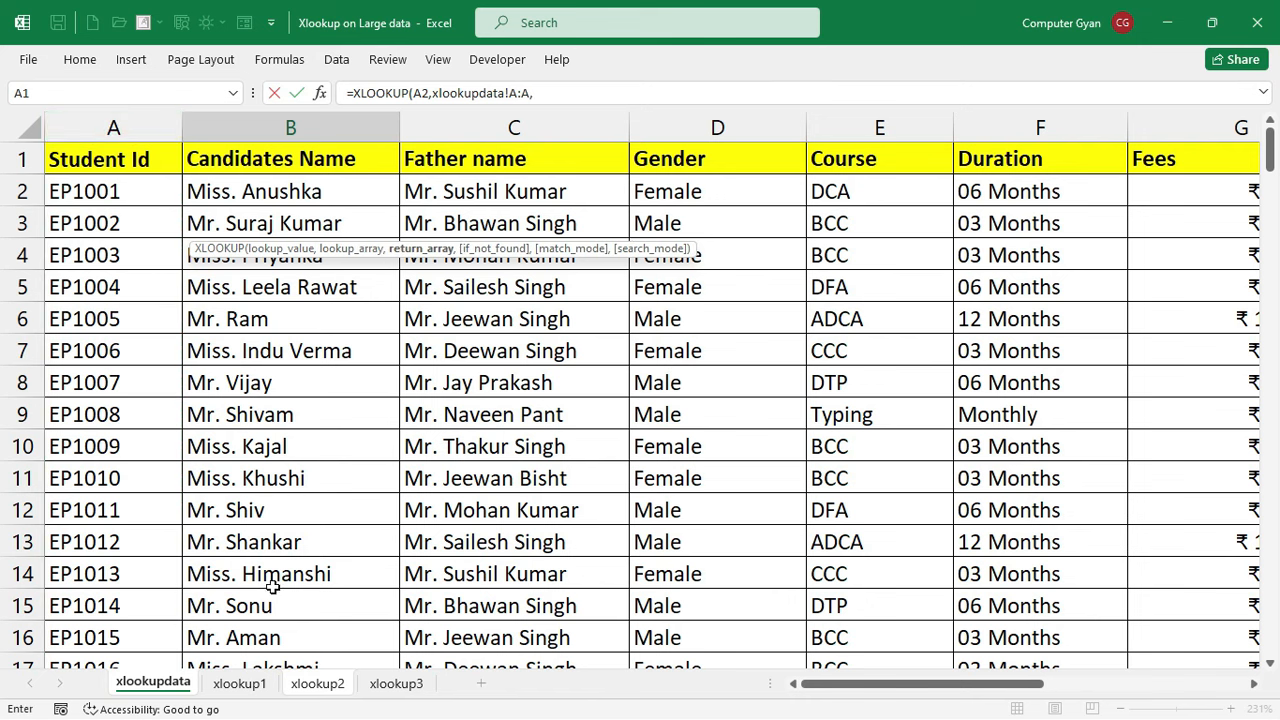
{"action": "left_click", "coordinate": [286, 128]}
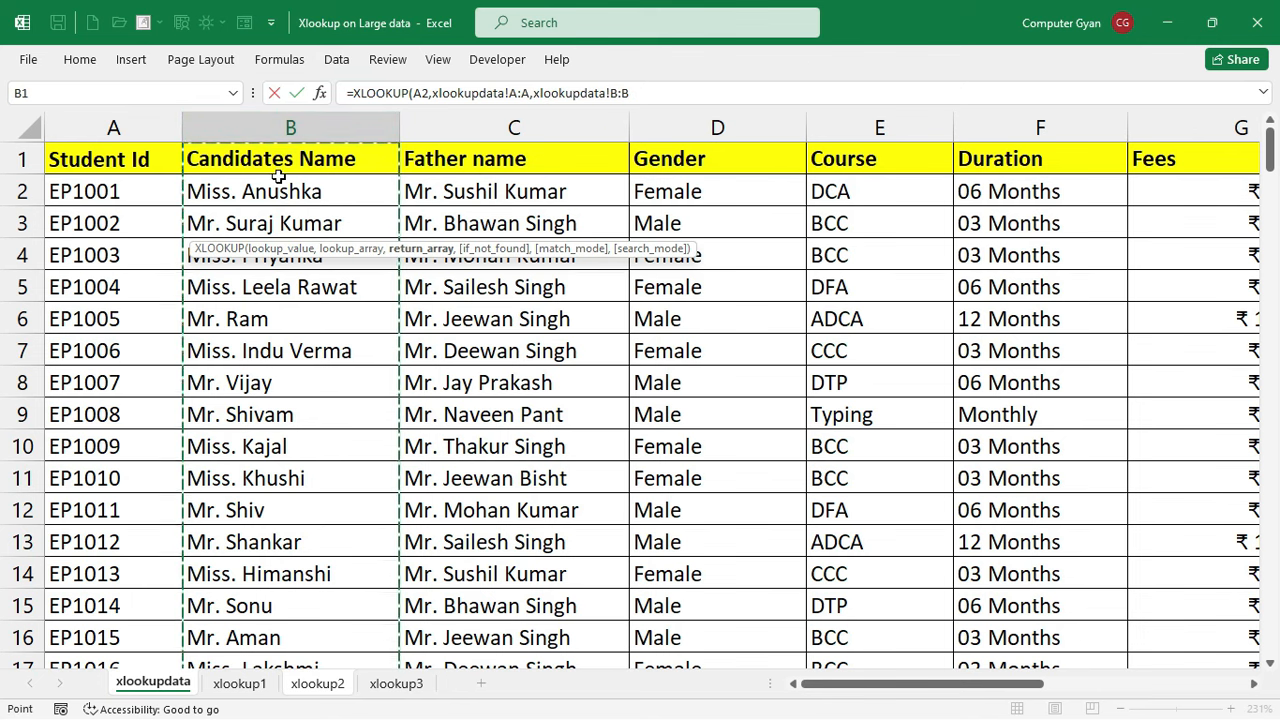
{"action": "key", "text": "Return"}
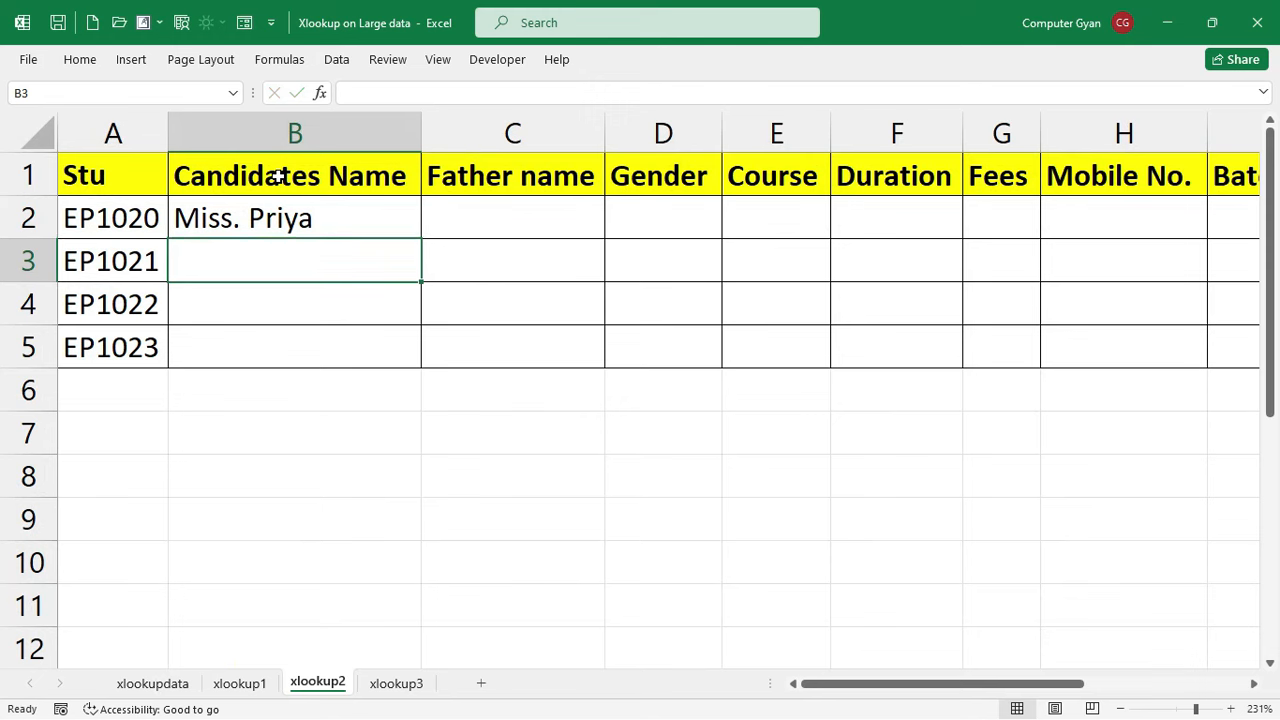
Replace the first digit of the student ID in A2 with 3 to test the lookup with a different ID
{"action": "left_click", "coordinate": [287, 224]}
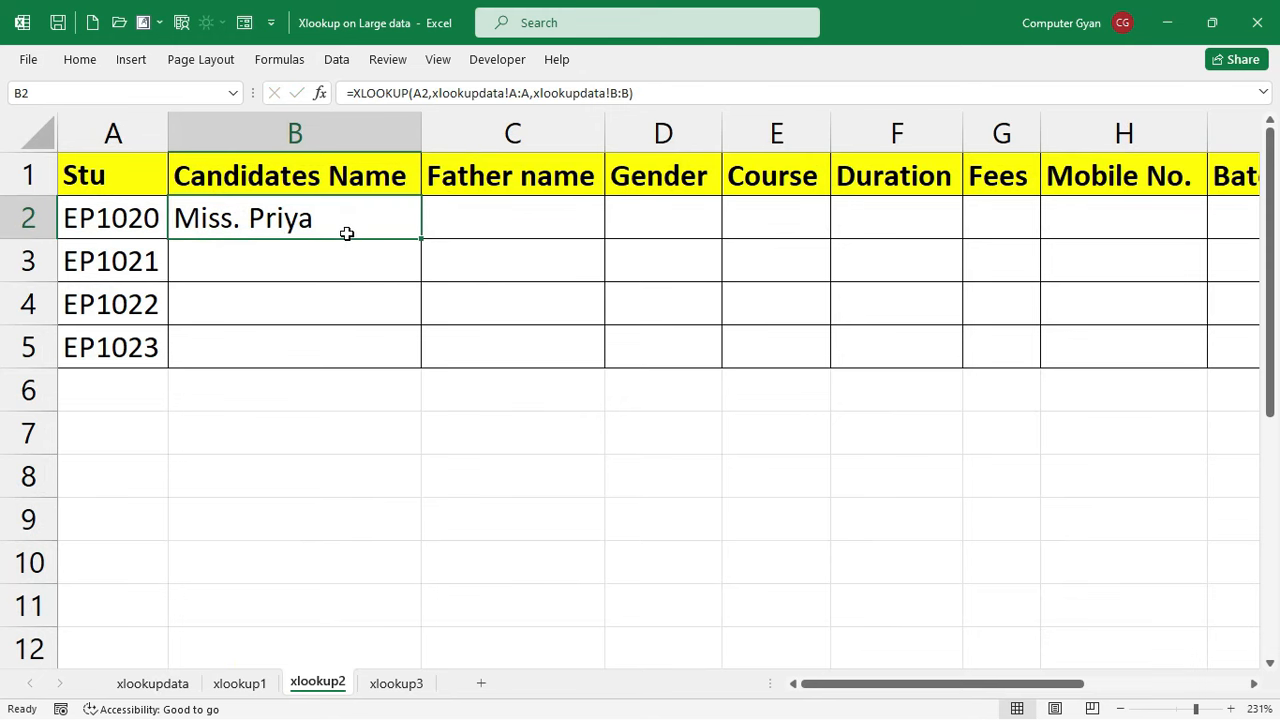
{"action": "double_click", "coordinate": [117, 215]}
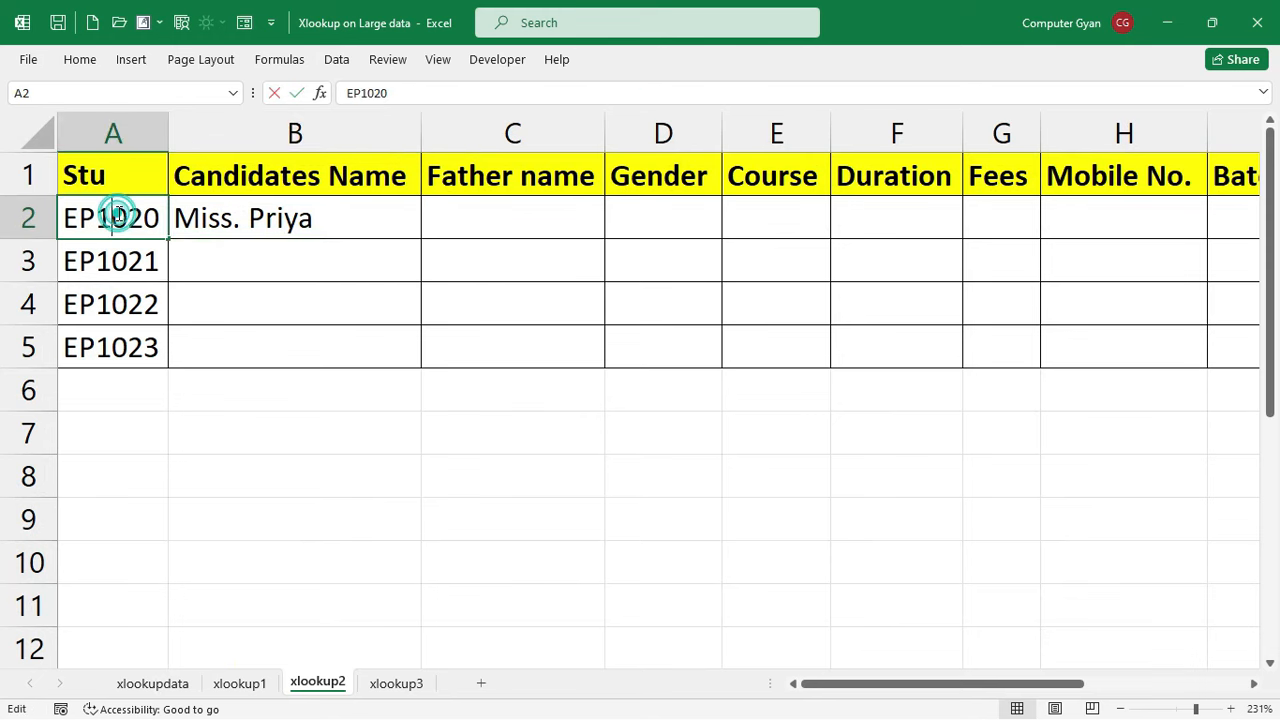
{"action": "key", "text": "BackSpace"}
{"action": "type", "text": "3"}
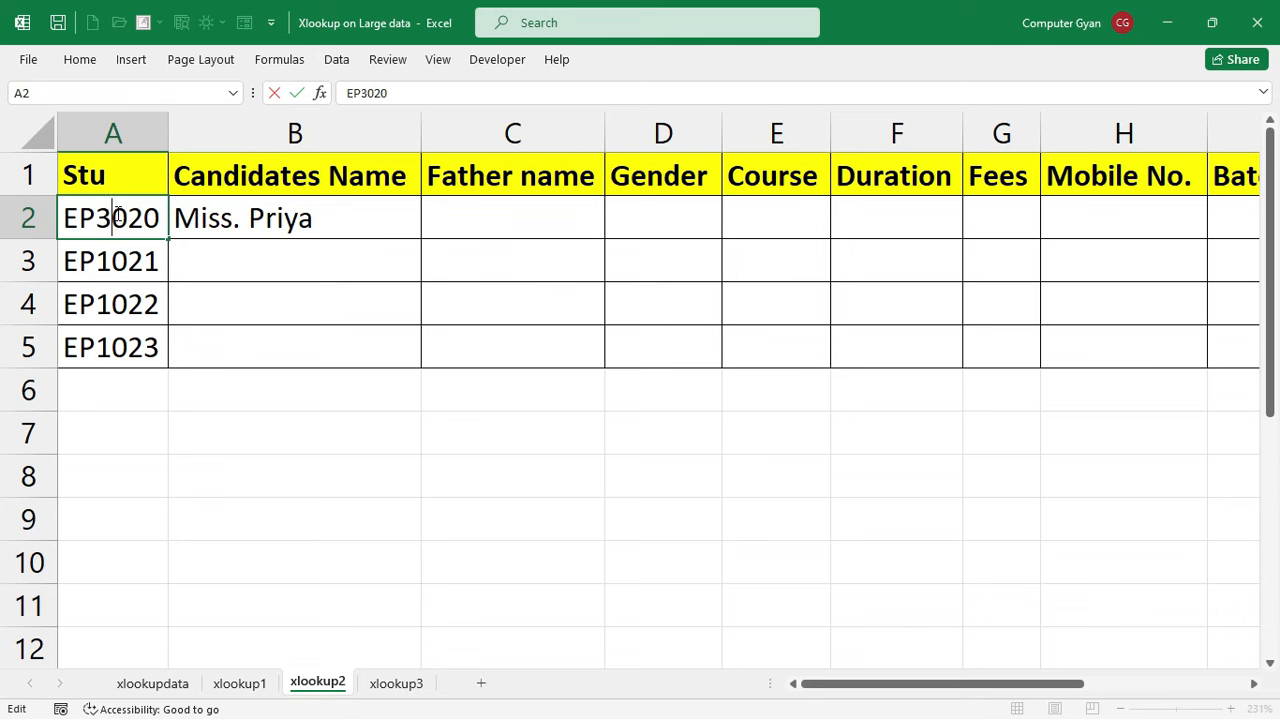
{"action": "left_click", "coordinate": [160, 257]}
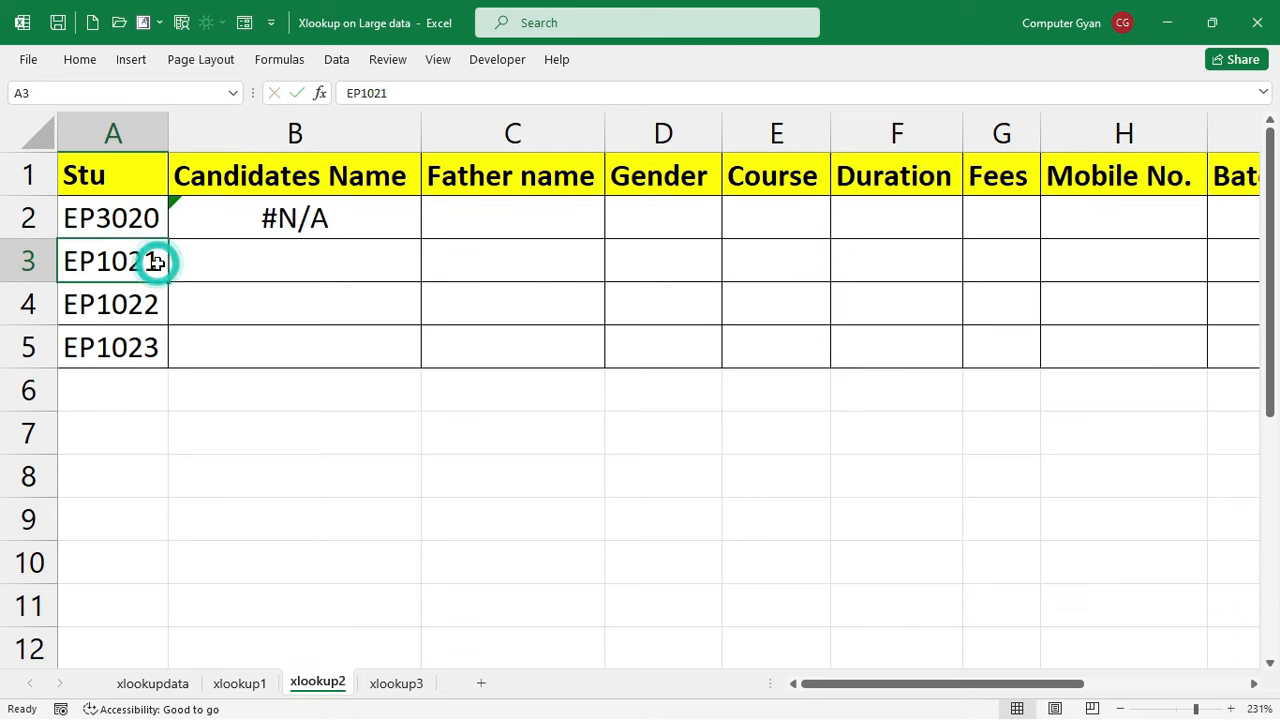
Add "Not Found" as the if_not_found argument of the XLOOKUP formula in B2
{"action": "left_click", "coordinate": [249, 227]}
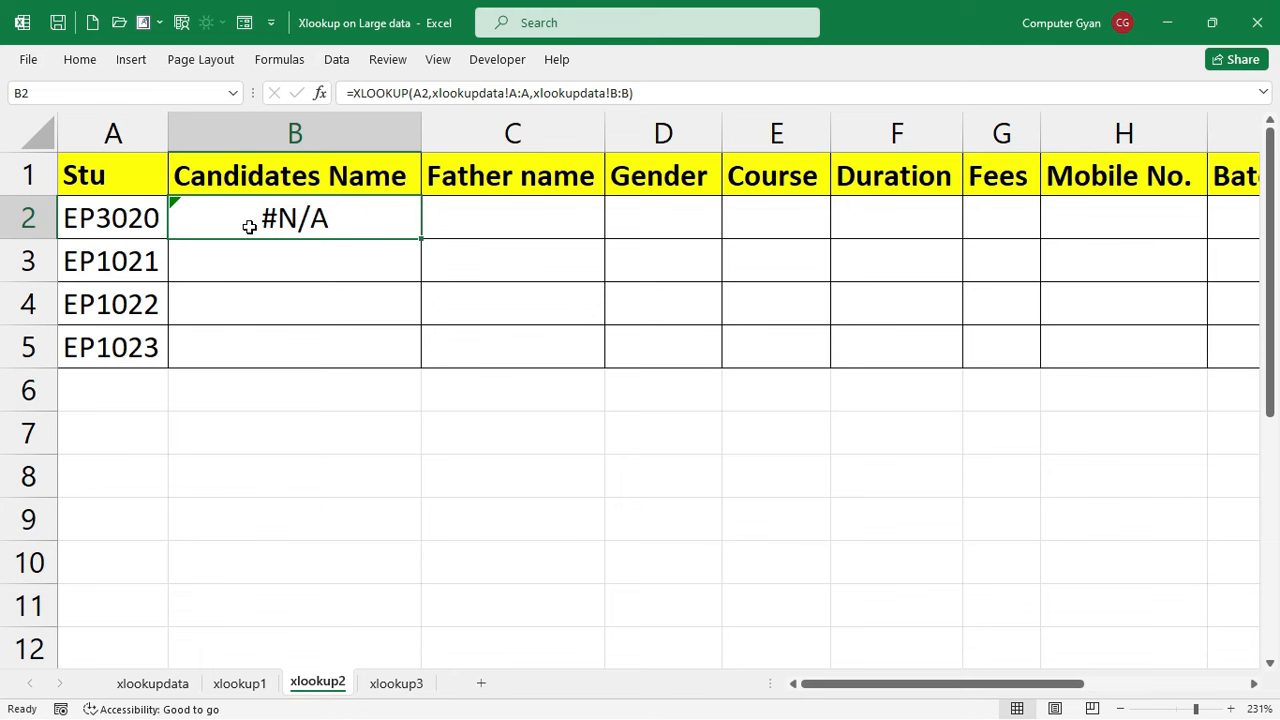
{"action": "double_click", "coordinate": [343, 227]}
{"action": "left_click", "coordinate": [832, 215]}
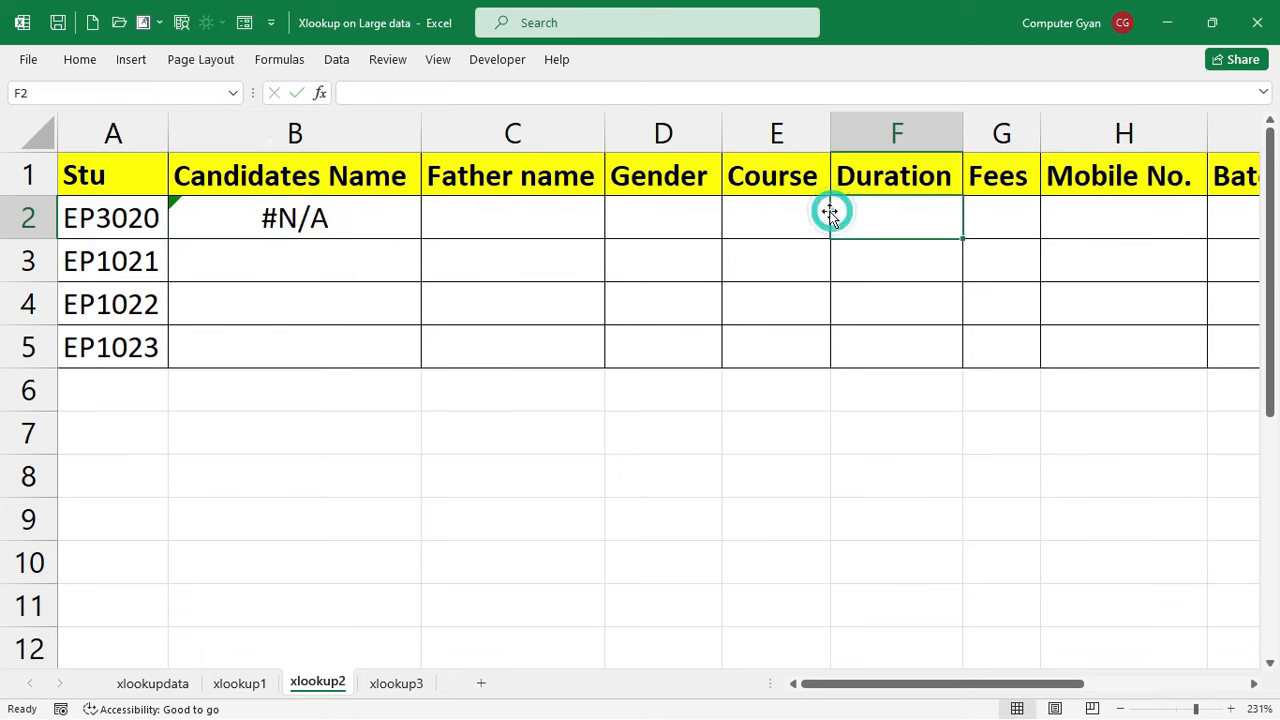
{"action": "double_click", "coordinate": [342, 217]}
{"action": "left_click", "coordinate": [820, 215]}
{"action": "key", "text": "BackSpace"}
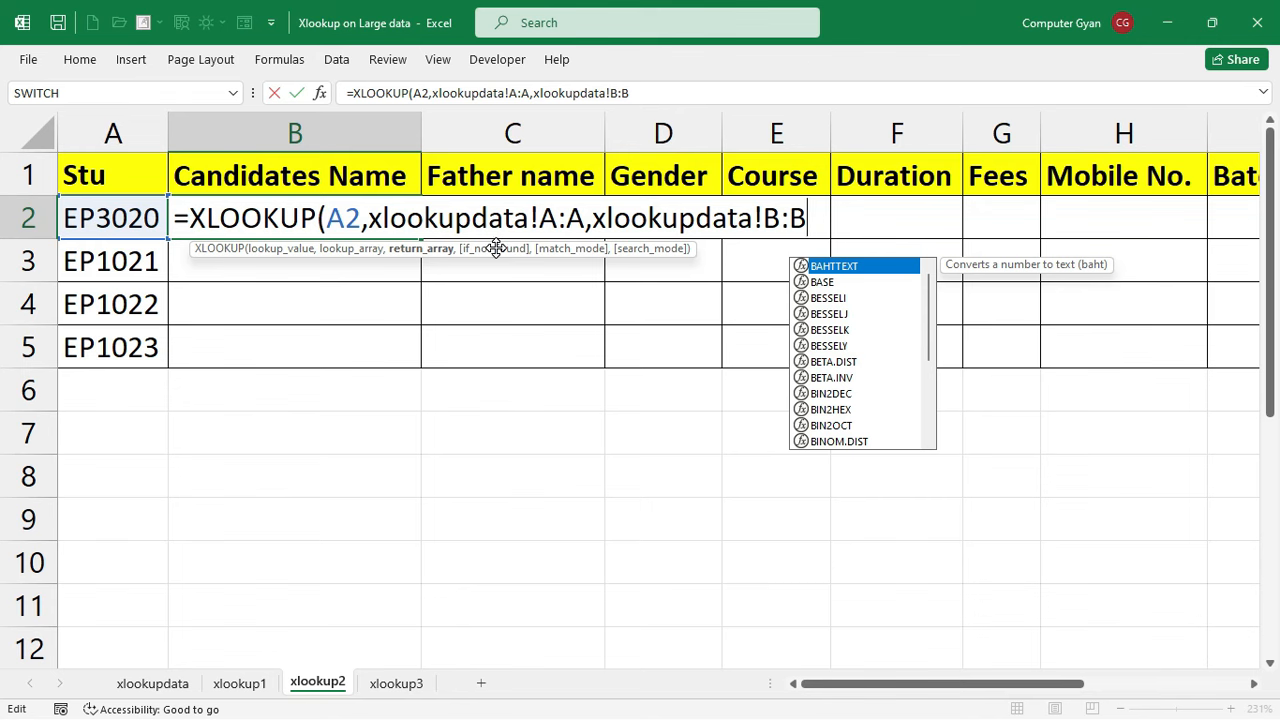
{"action": "type", "text": ","}
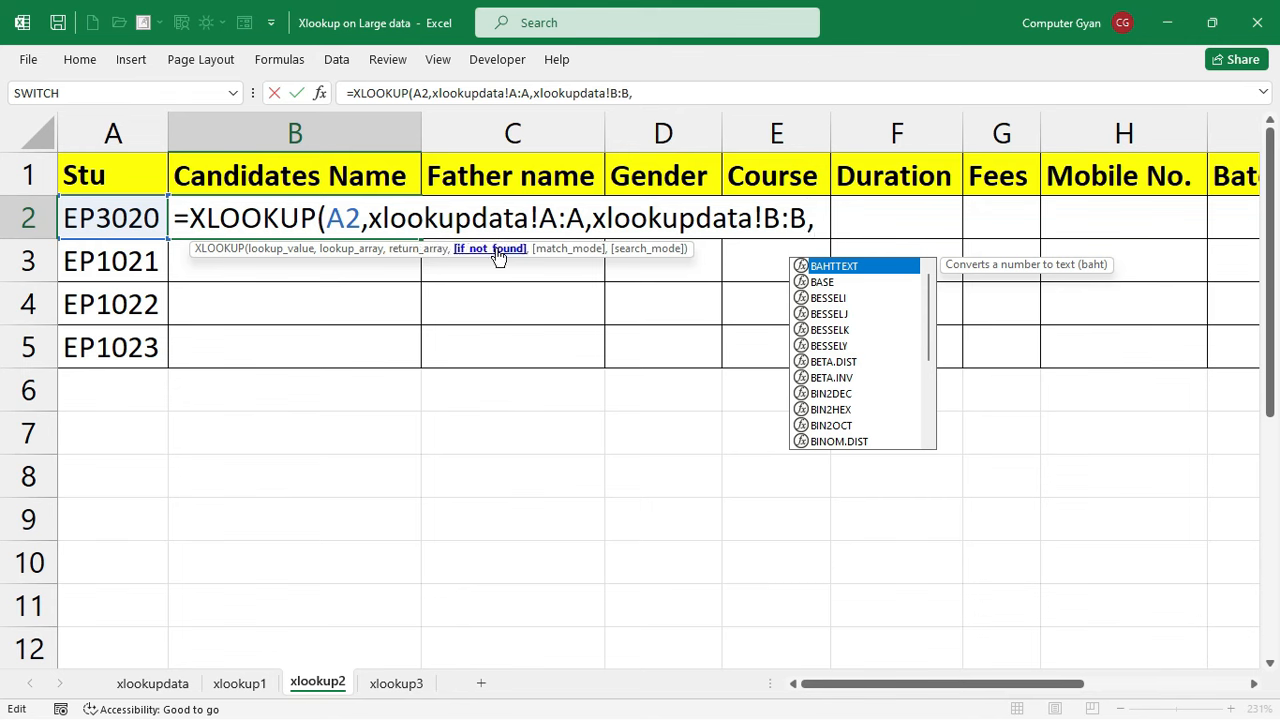
{"action": "type", "text": "\""}
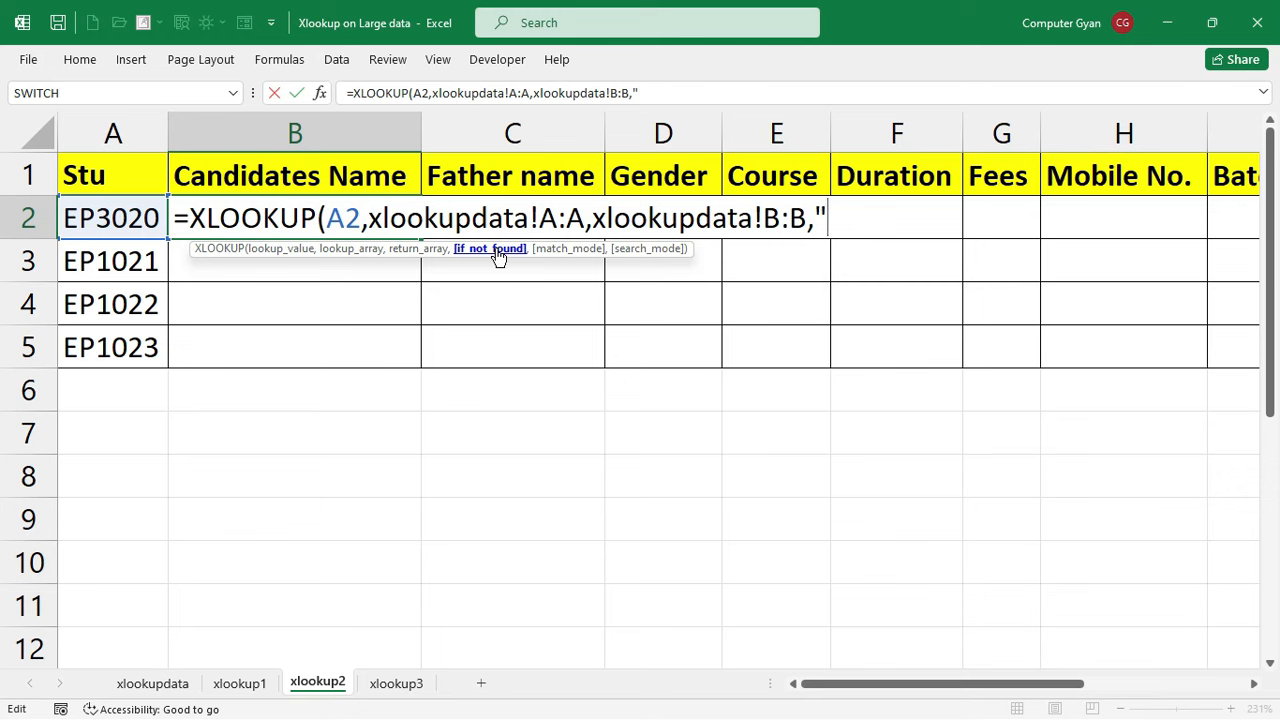
{"action": "type", "text": "Not Found\""}
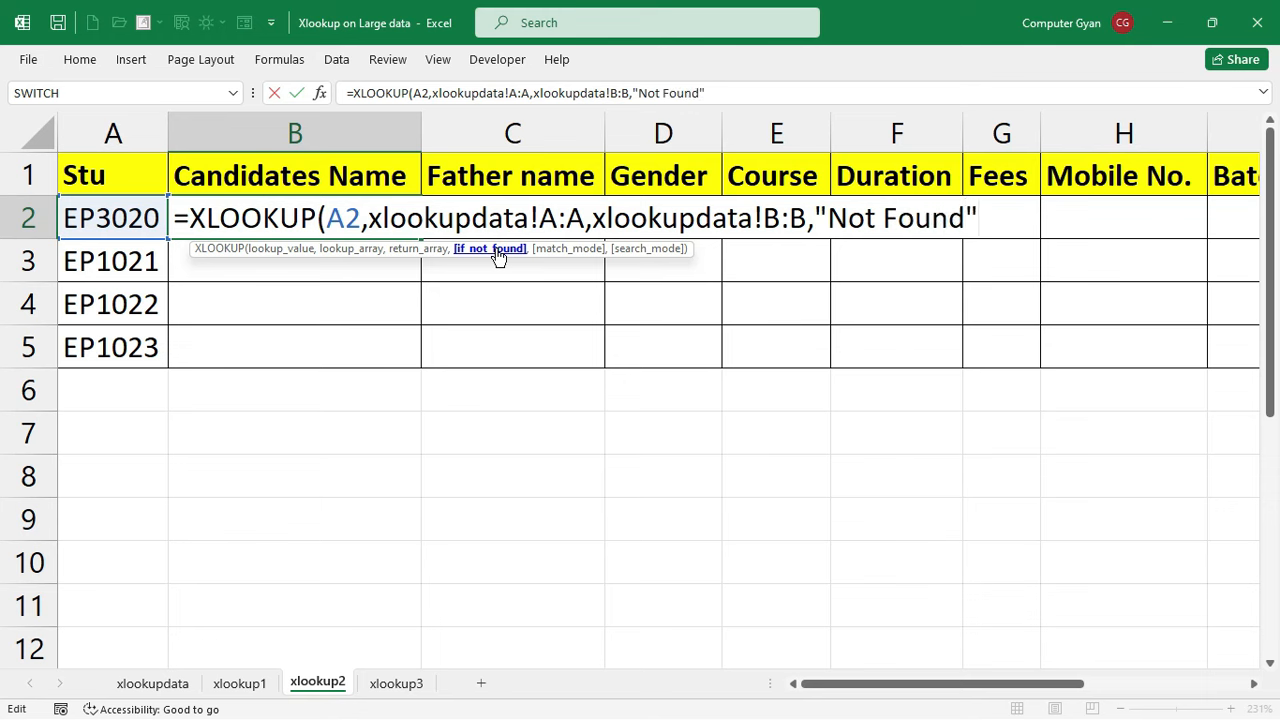
{"action": "type", "text": ")"}
{"action": "key", "text": "Return"}
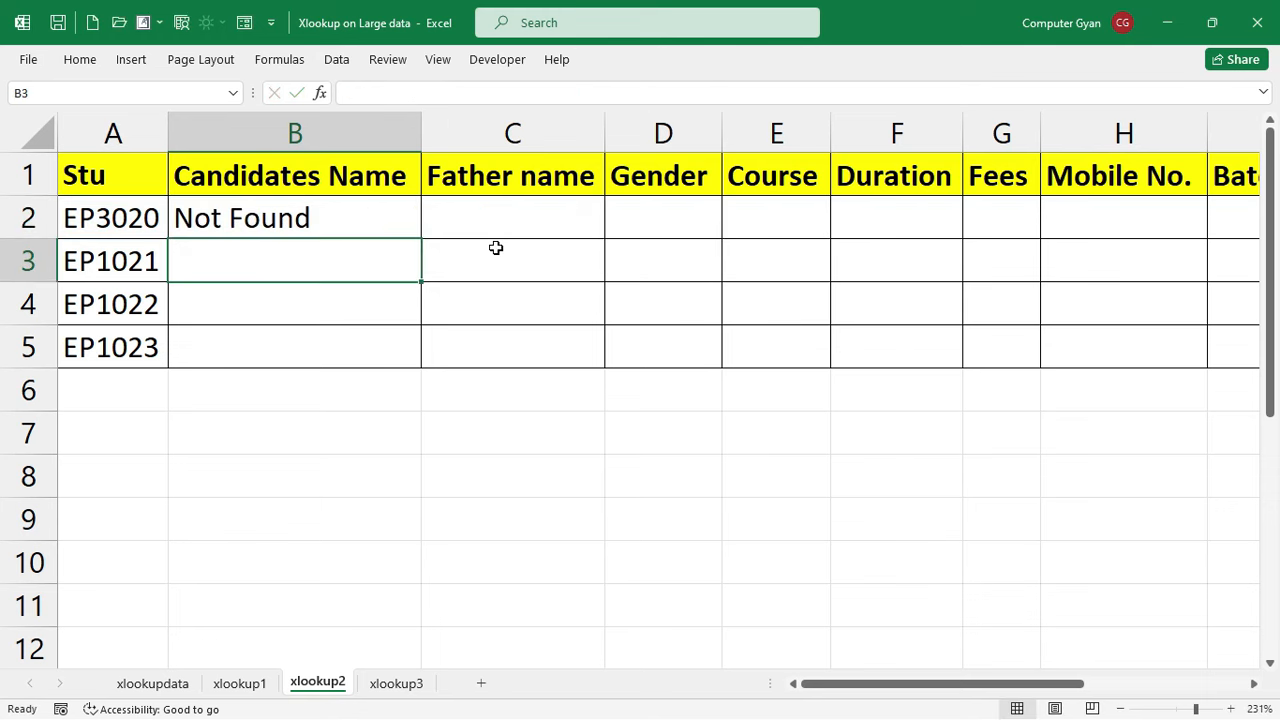
Restore the first digit of the student ID in A2 to 1
{"action": "left_click", "coordinate": [90, 215]}
{"action": "left_click", "coordinate": [102, 216]}
{"action": "key", "text": "Delete"}
{"action": "type", "text": "1"}
{"action": "key", "text": "Return"}
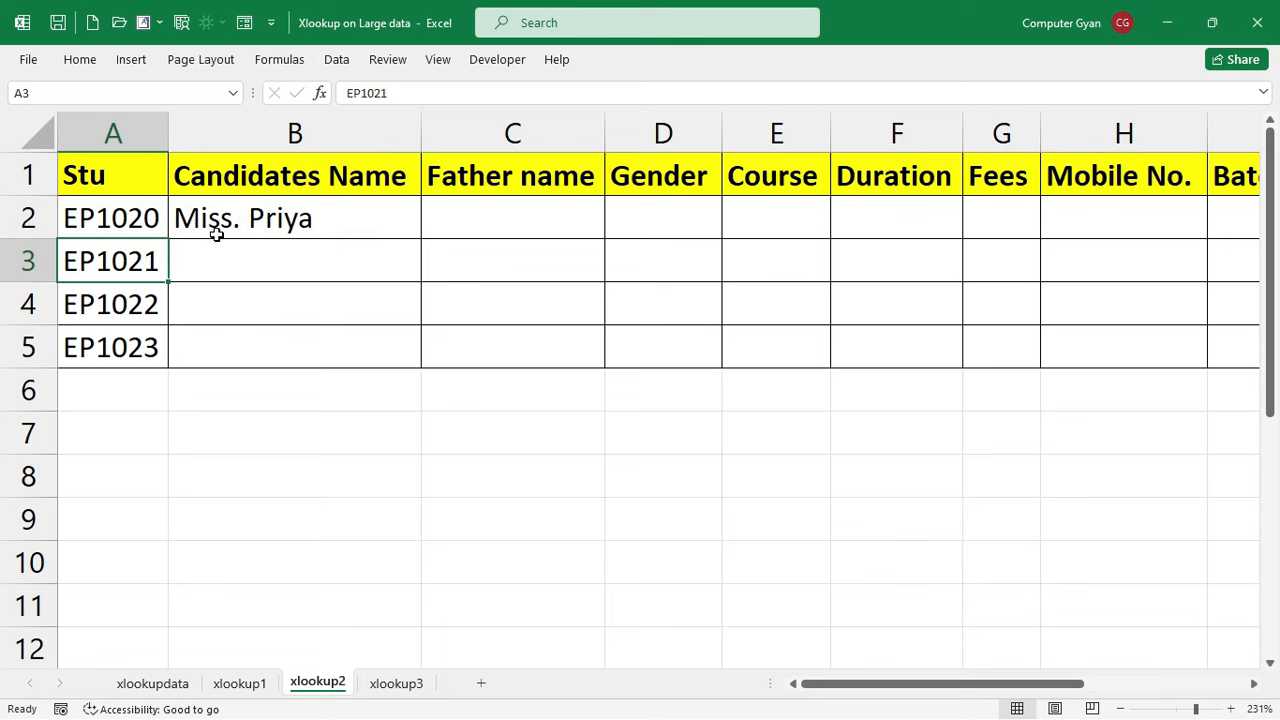
Test the Not Found result by removing the first 0 from the student ID in A2, and put the digit back
{"action": "left_click", "coordinate": [216, 234]}
{"action": "double_click", "coordinate": [125, 212]}
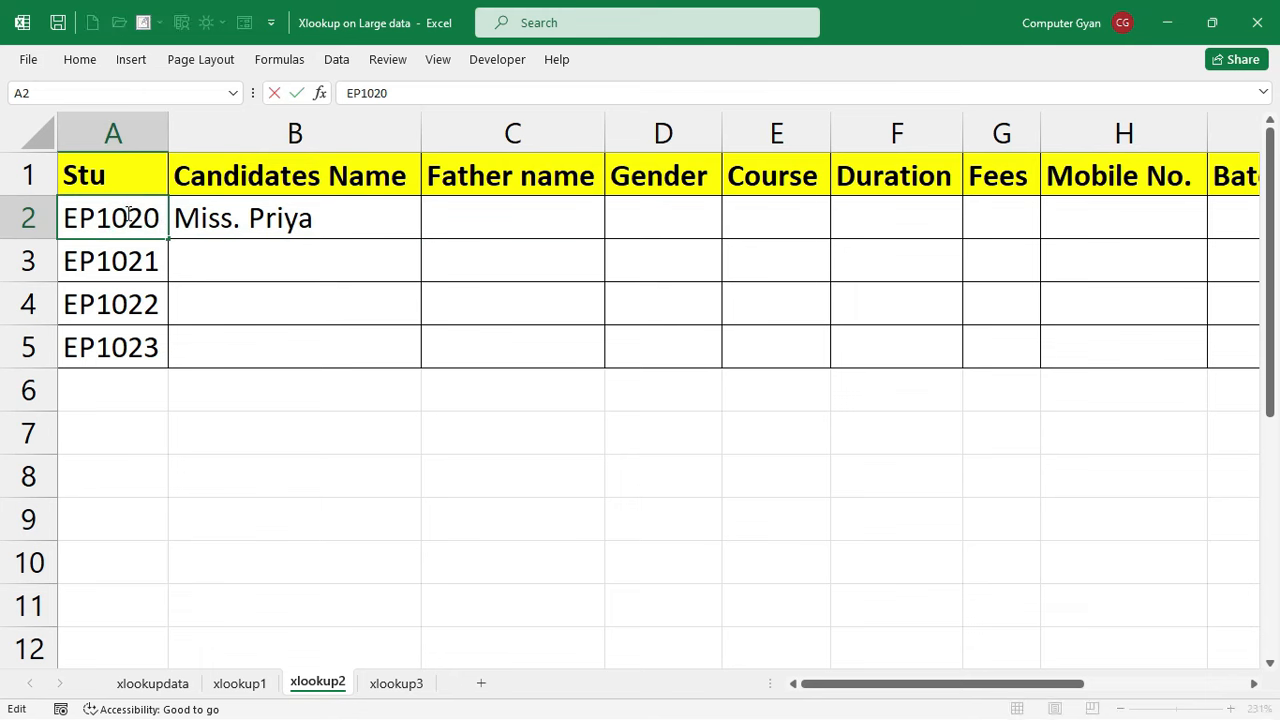
{"action": "key", "text": "BackSpace"}
{"action": "key", "text": "Return"}
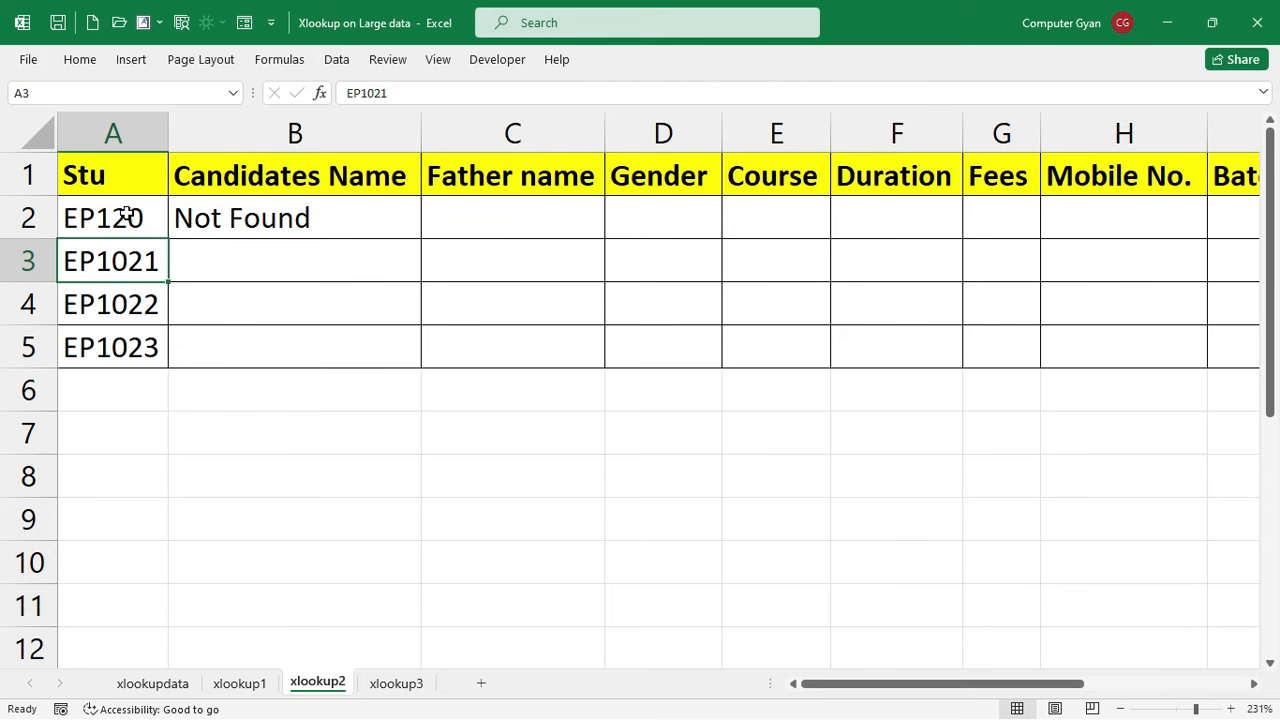
{"action": "double_click", "coordinate": [121, 207]}
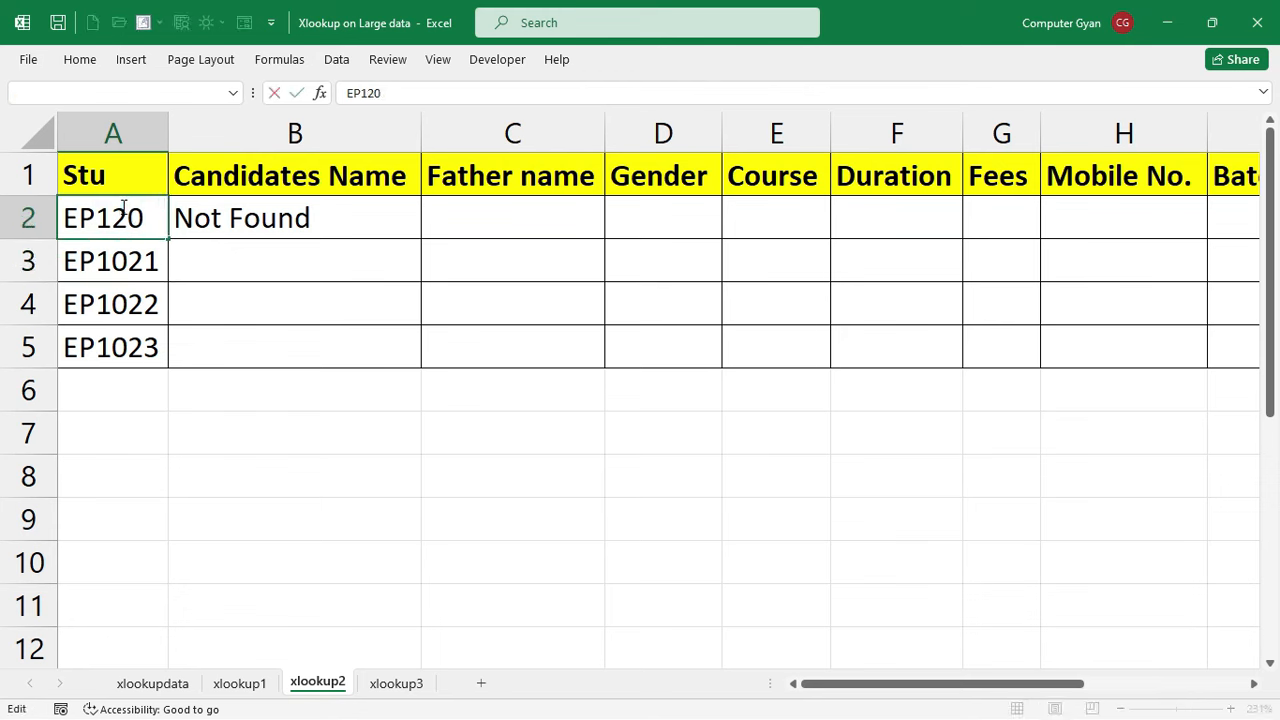
{"action": "type", "text": "0"}
{"action": "key", "text": "Return"}
Fill the B2 formula down through row 5 and across through the Certificated Type column K
{"action": "left_click", "coordinate": [290, 222]}
{"action": "left_click", "coordinate": [112, 210]}
{"action": "left_click", "coordinate": [283, 224]}
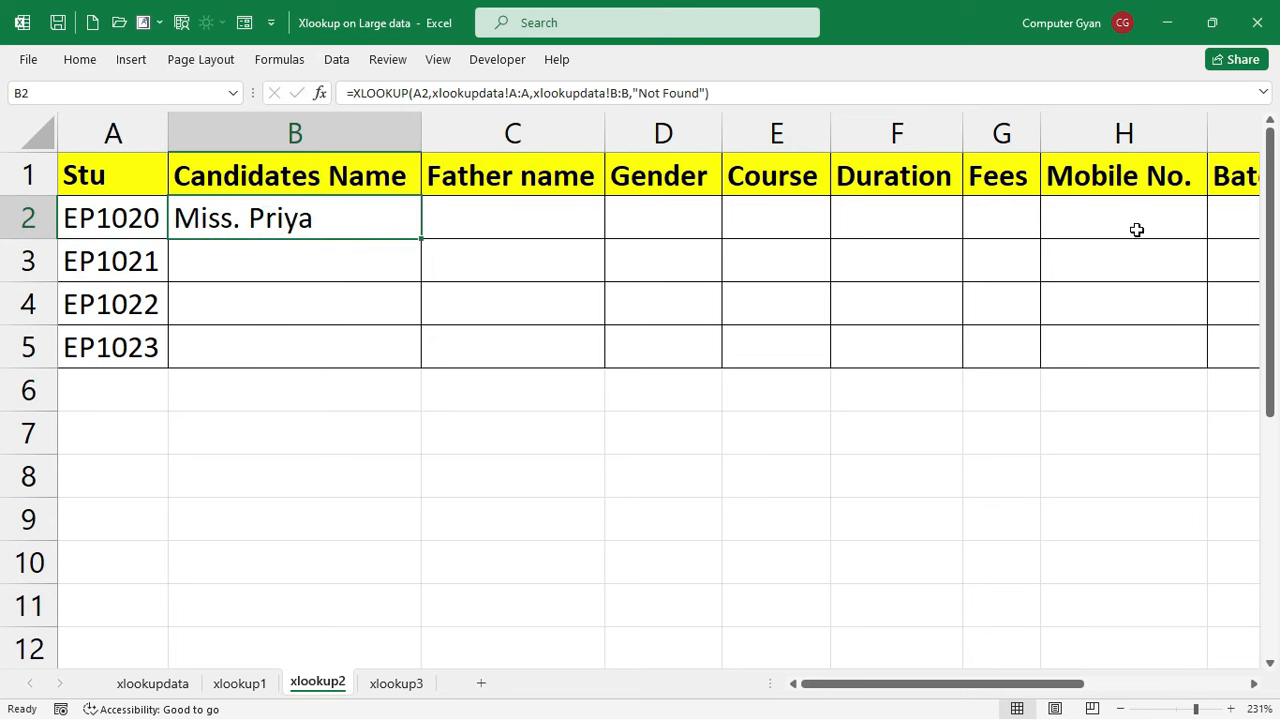
{"action": "left_click_drag", "start_coordinate": [424, 240], "coordinate": [417, 362]}
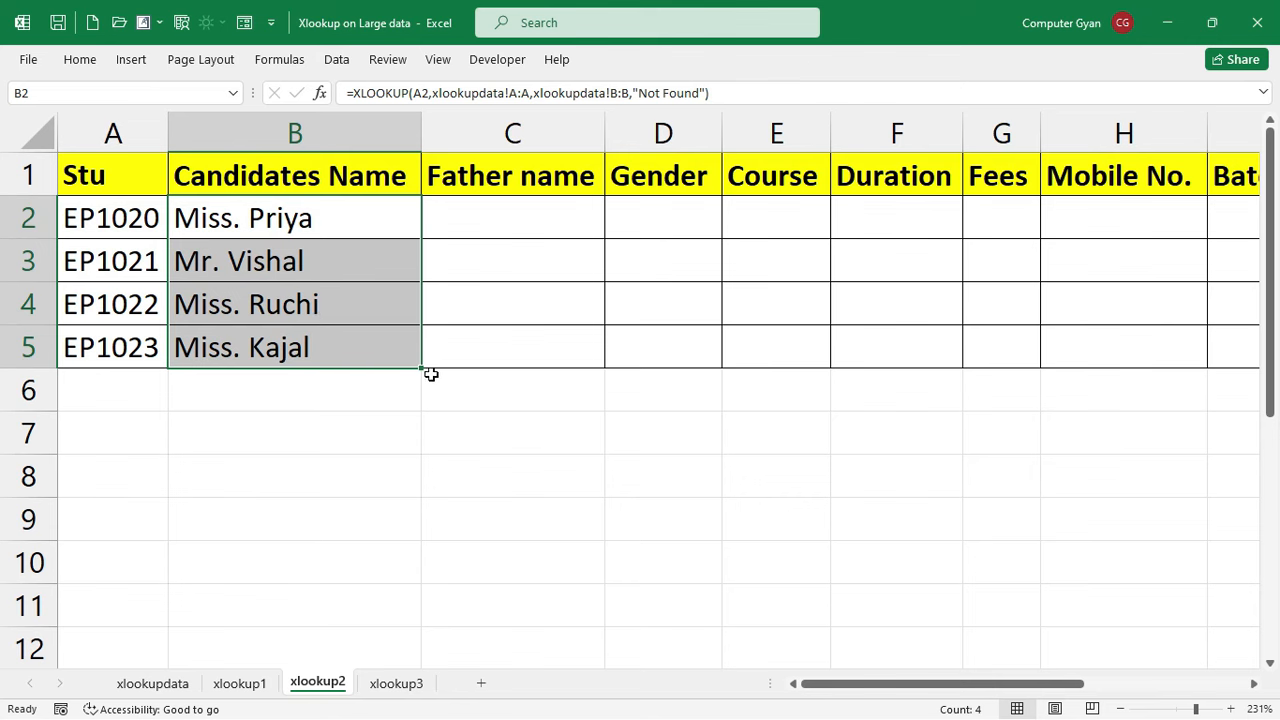
{"action": "left_click_drag", "start_coordinate": [420, 371], "coordinate": [1095, 398]}
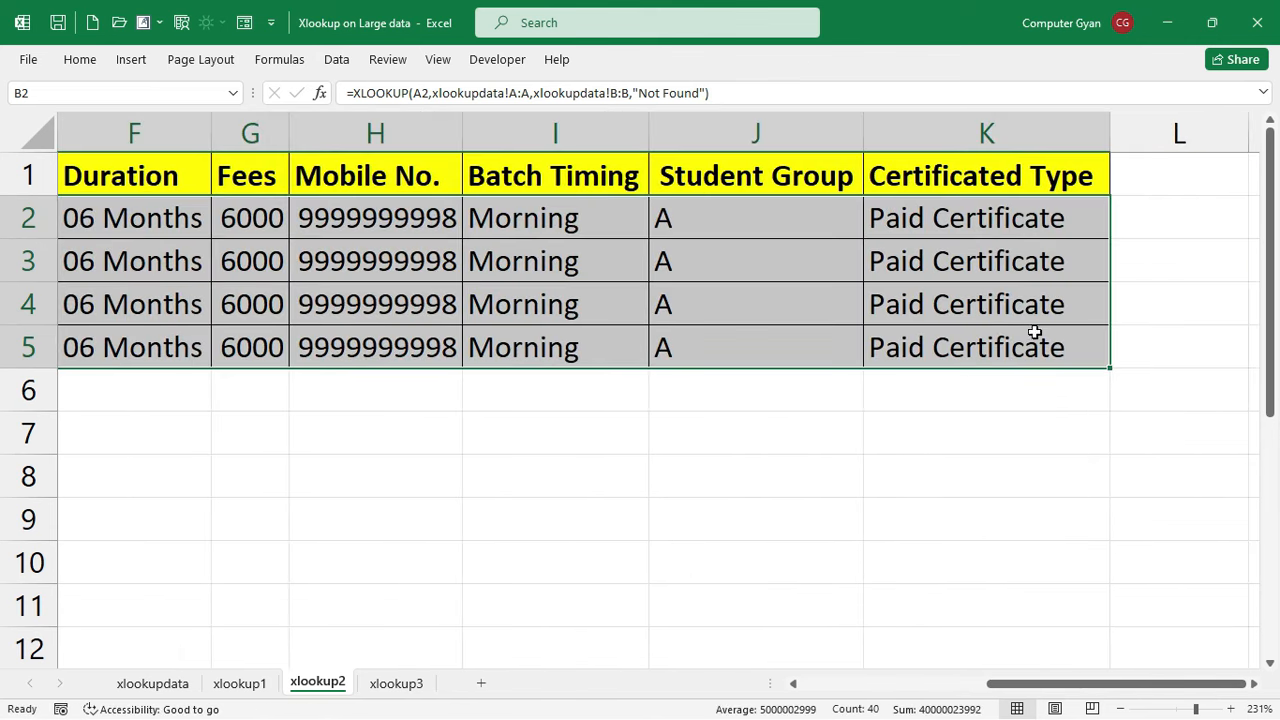
Review the filled records across columns B to K and compare the formula references in B2 and C2
{"action": "left_click_drag", "start_coordinate": [1175, 684], "coordinate": [1115, 688]}
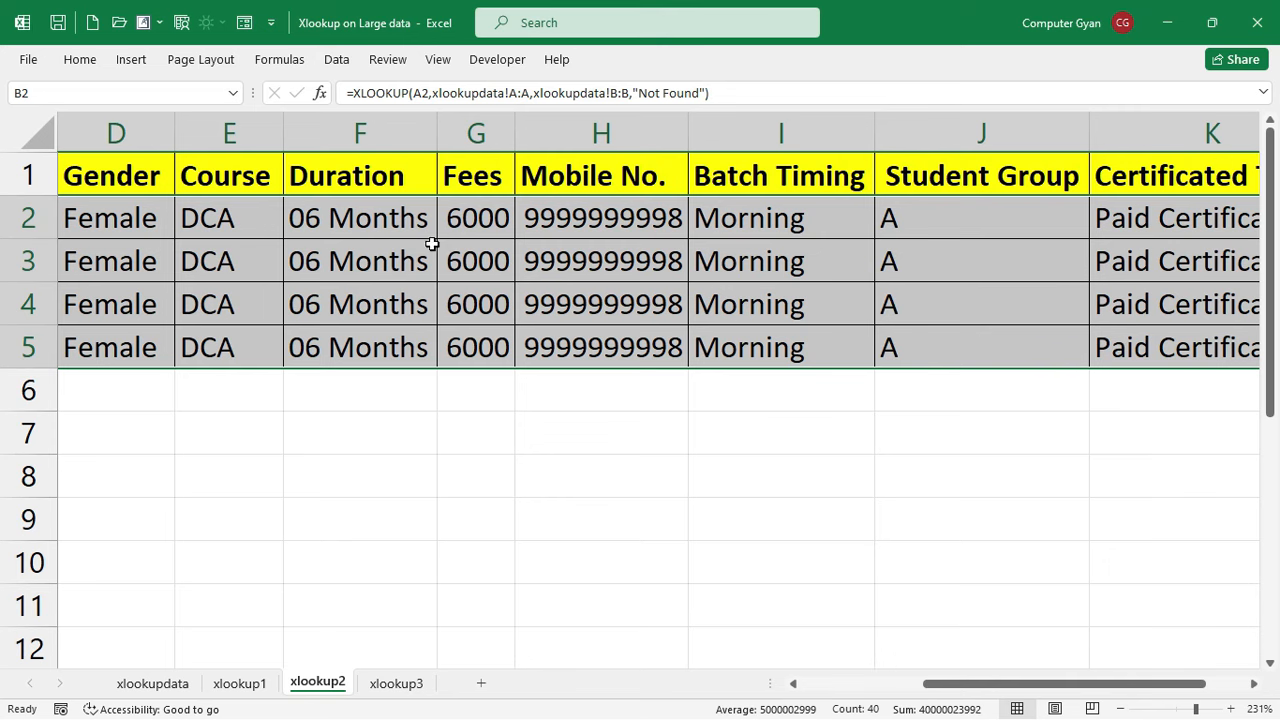
{"action": "left_click_drag", "start_coordinate": [1022, 687], "coordinate": [925, 693]}
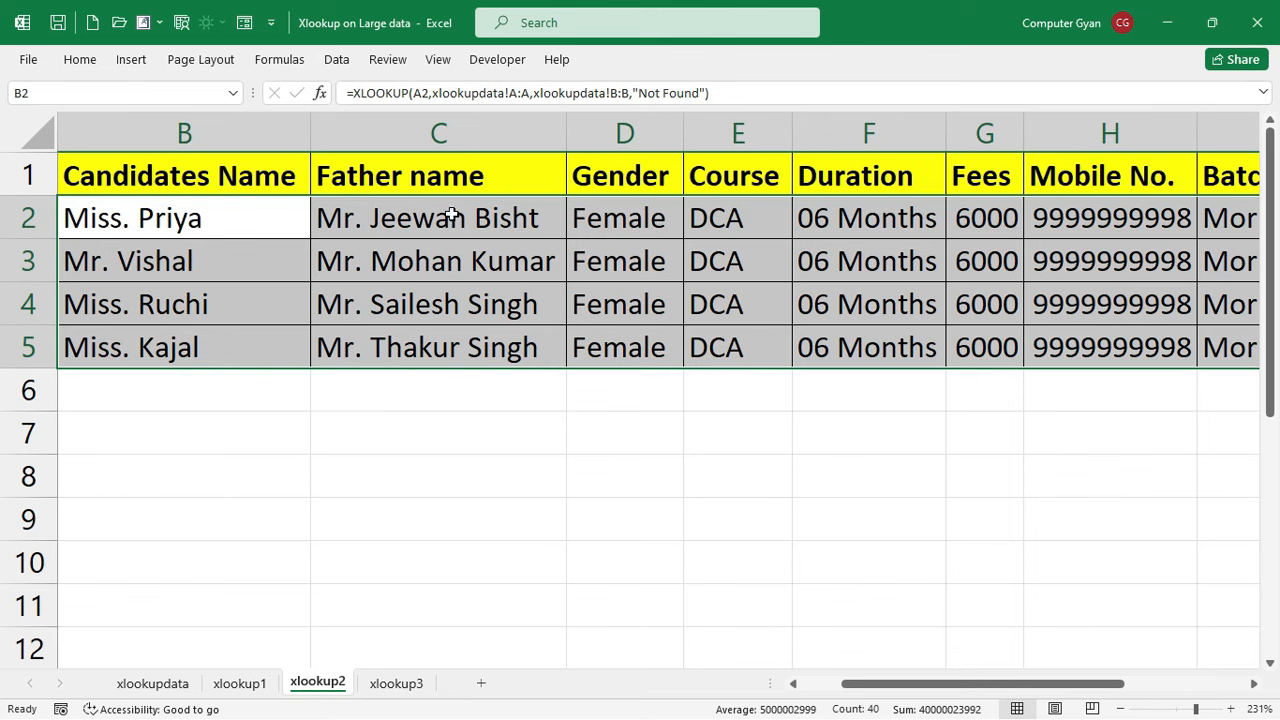
{"action": "double_click", "coordinate": [191, 219]}
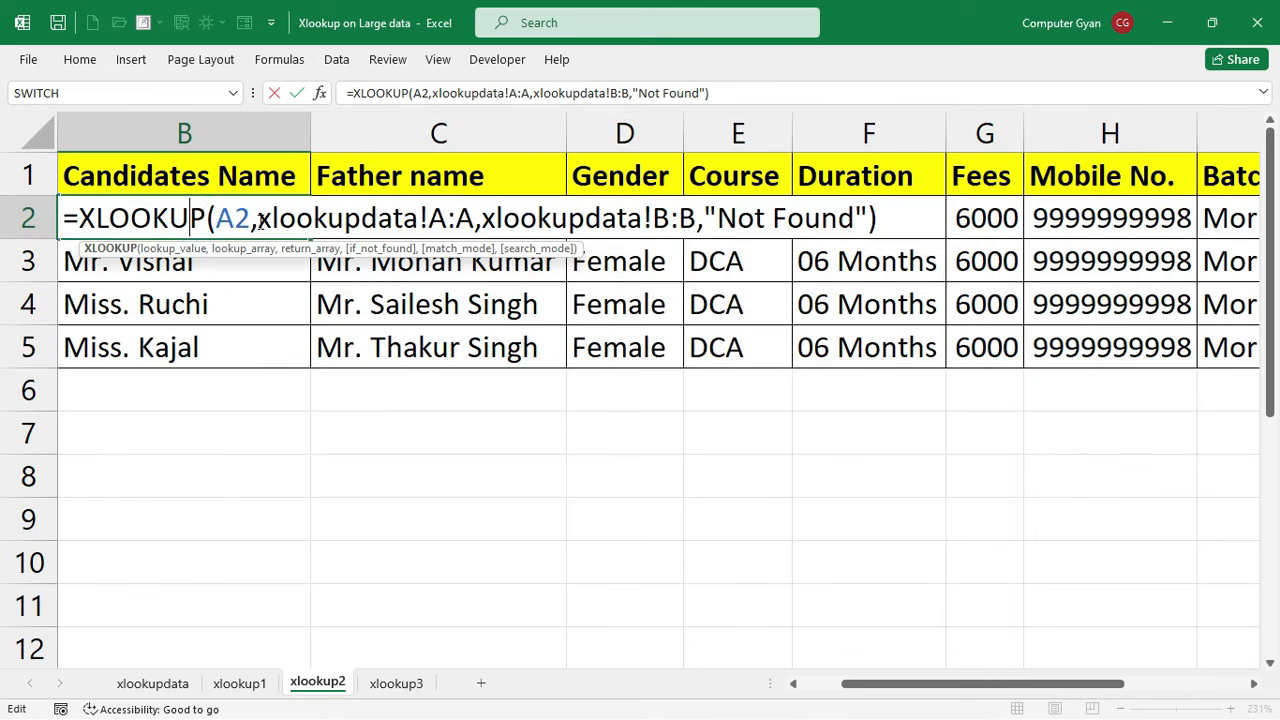
{"action": "key", "text": "Return"}
{"action": "scroll", "coordinate": [575, 222], "scroll_direction": "left", "scroll_amount": 1}
{"action": "left_click", "coordinate": [575, 222]}
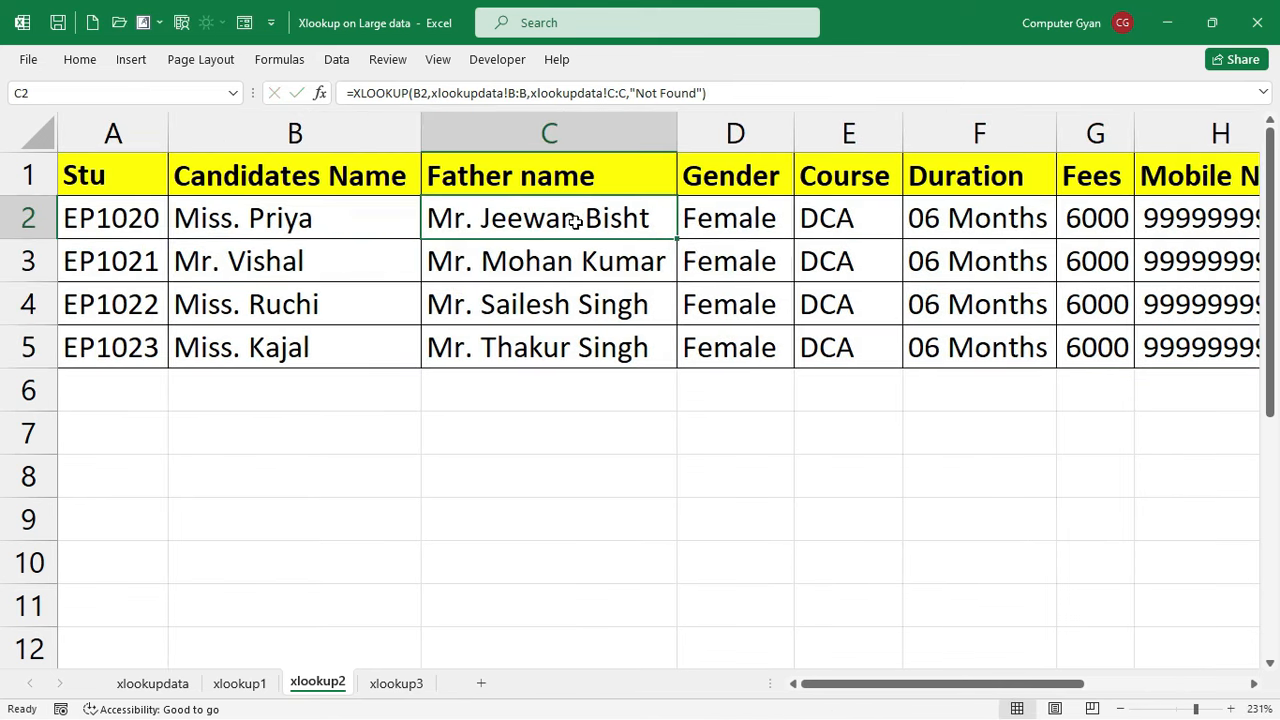
Change the lookup value of the XLOOKUP formula in C2 to the student ID in A2
{"action": "double_click", "coordinate": [575, 222]}
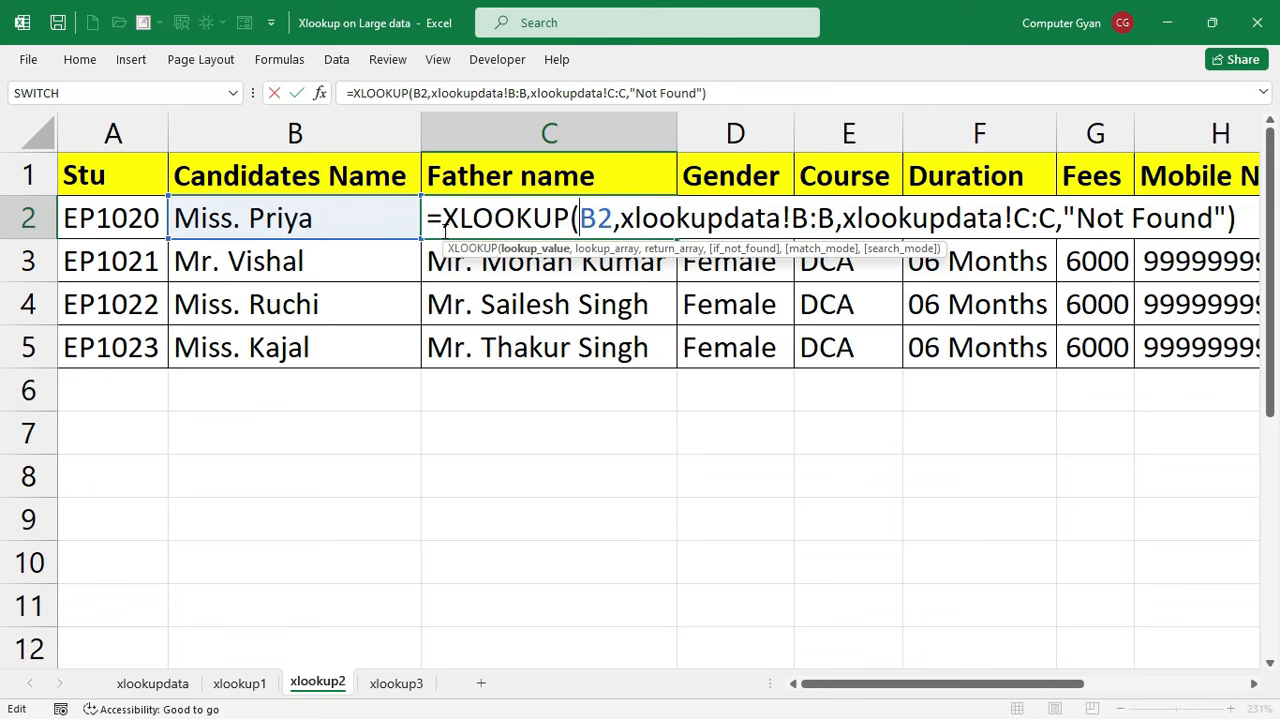
{"action": "left_click_drag", "start_coordinate": [360, 238], "coordinate": [133, 218]}
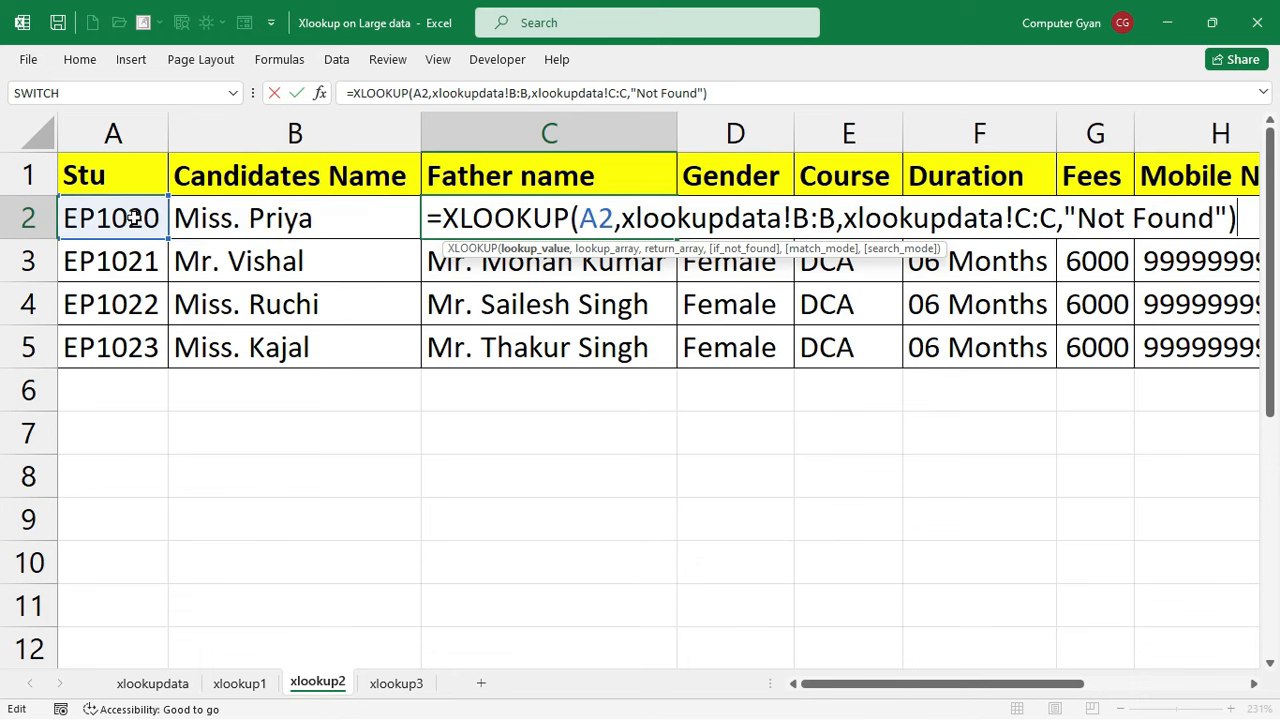
{"action": "key", "text": "ctrl+Return"}
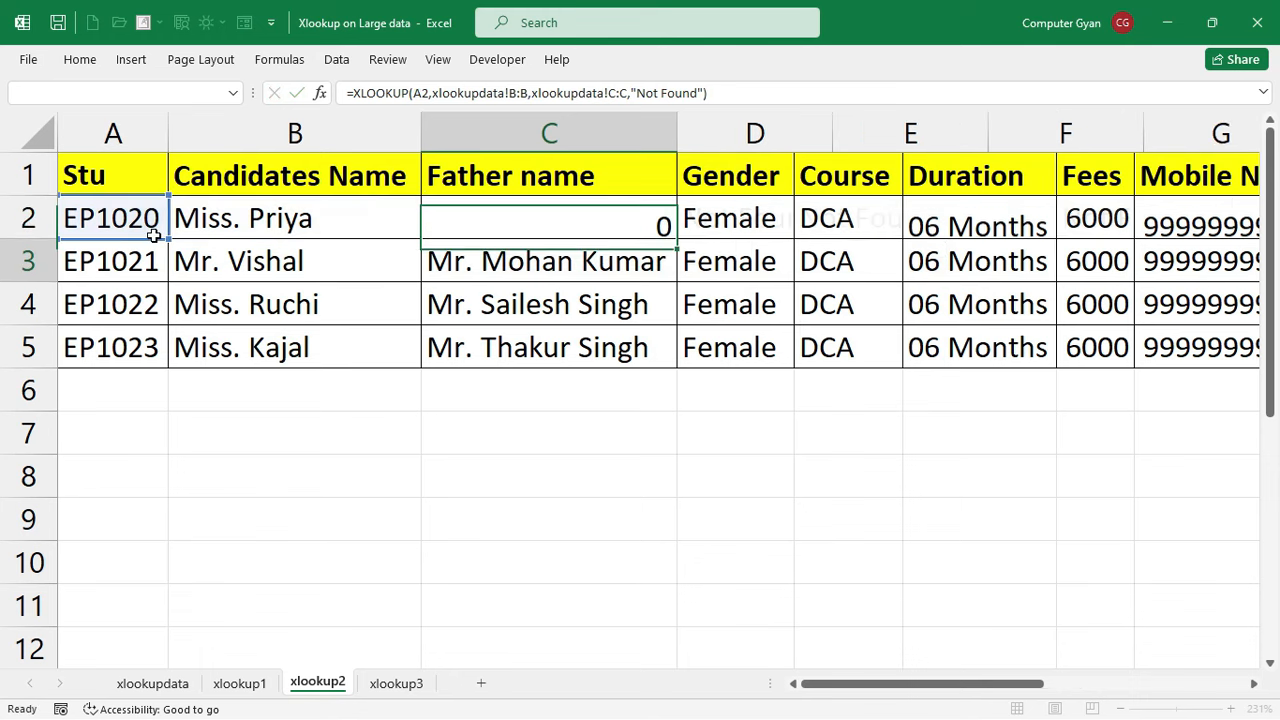
{"action": "left_click", "coordinate": [524, 228]}
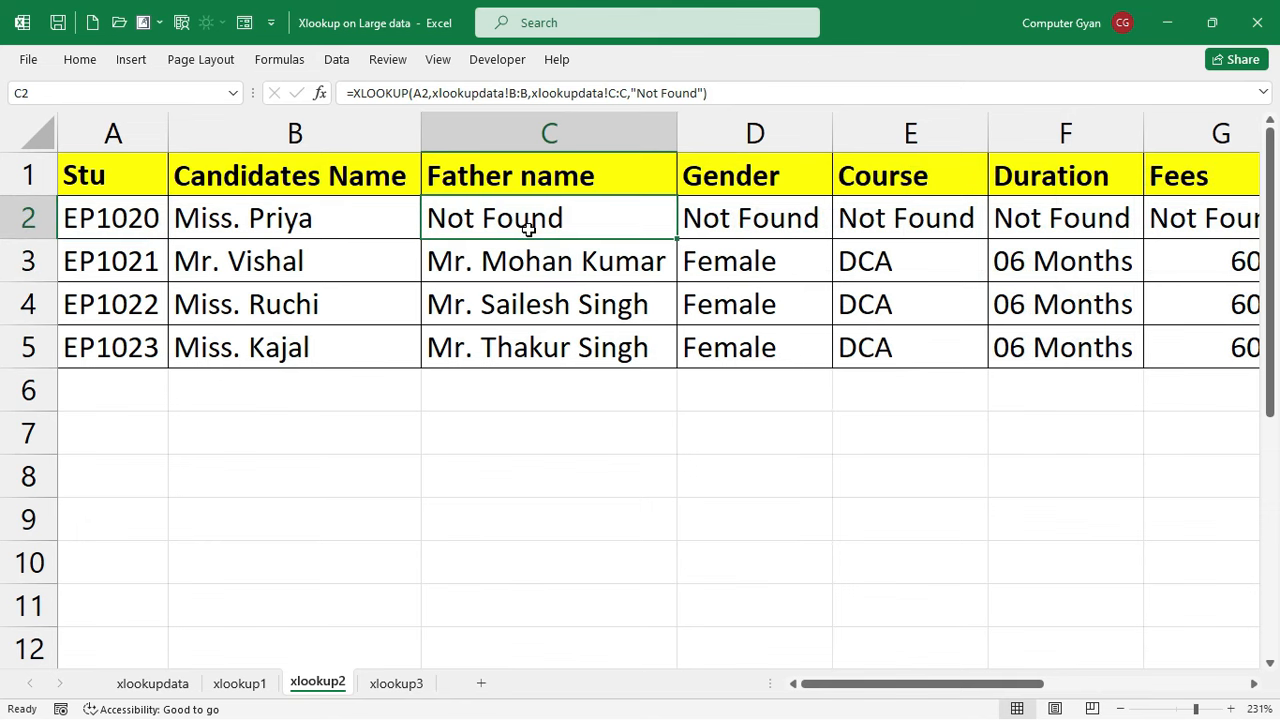
Examine the lookup value, lookup array and return array references in the C2 formula
{"action": "double_click", "coordinate": [528, 228]}
{"action": "left_click", "coordinate": [610, 213]}
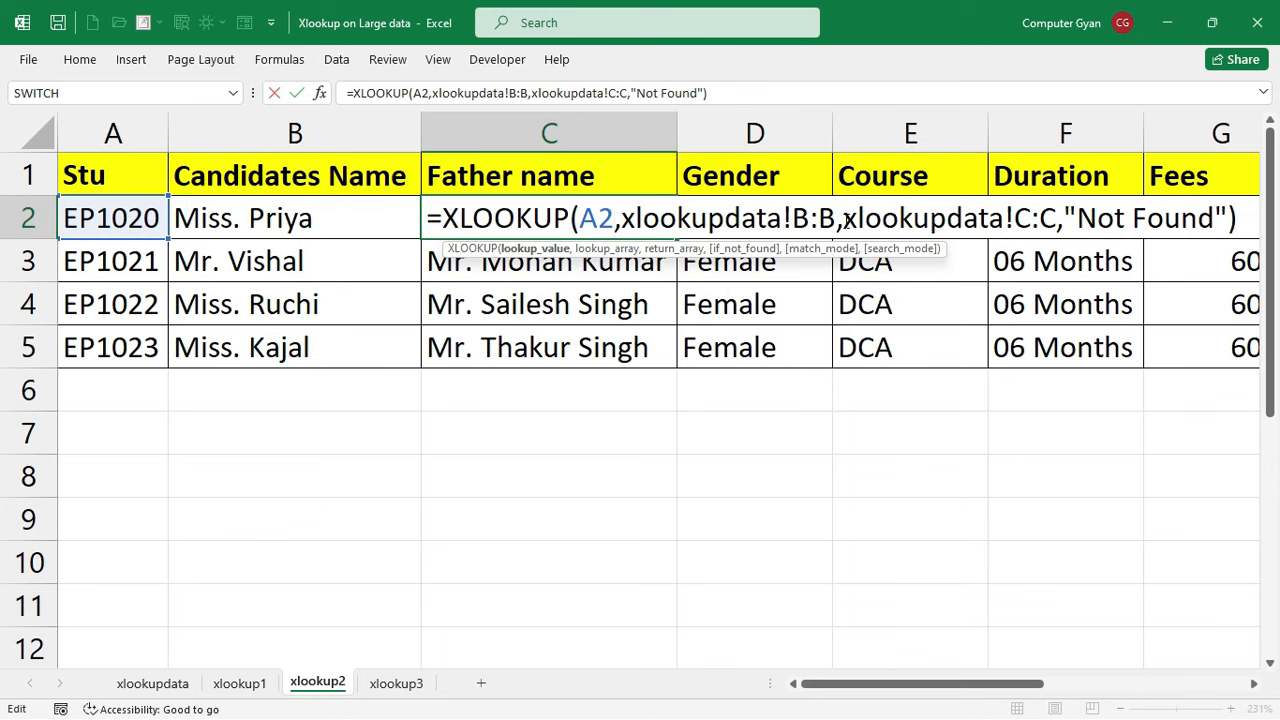
{"action": "left_click_drag", "start_coordinate": [793, 218], "coordinate": [836, 218]}
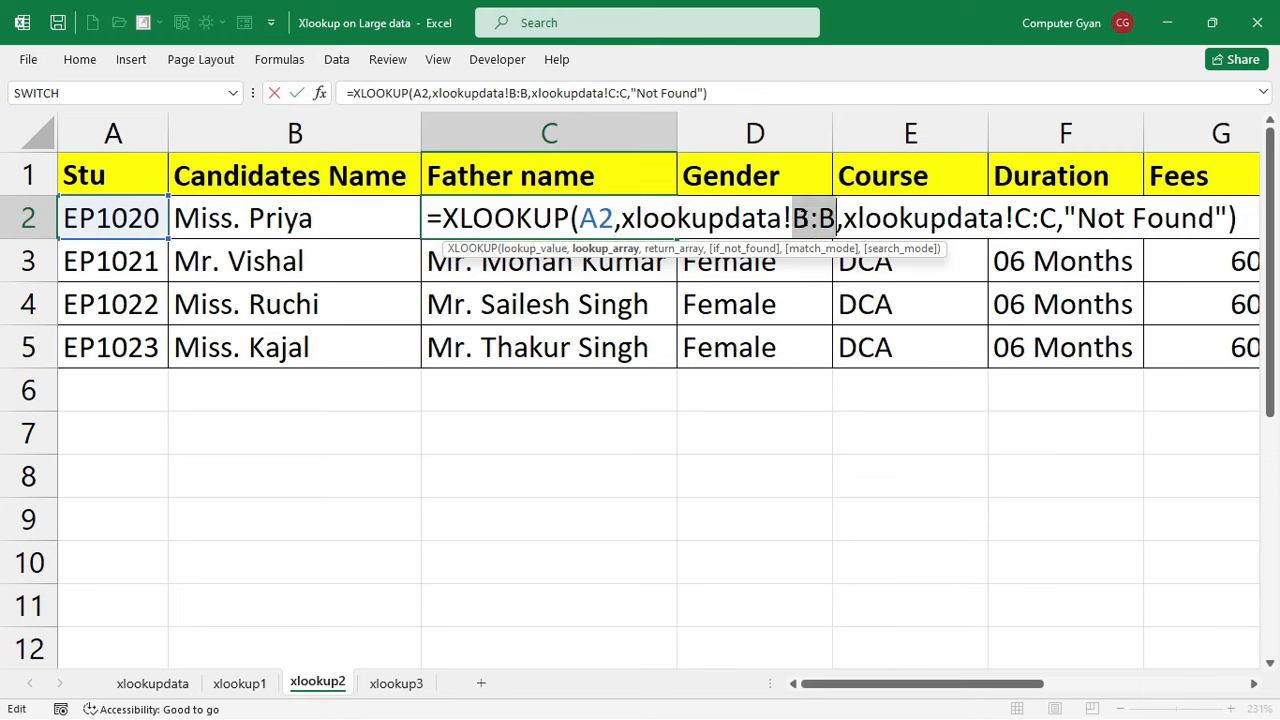
{"action": "left_click_drag", "start_coordinate": [1016, 218], "coordinate": [1048, 224]}
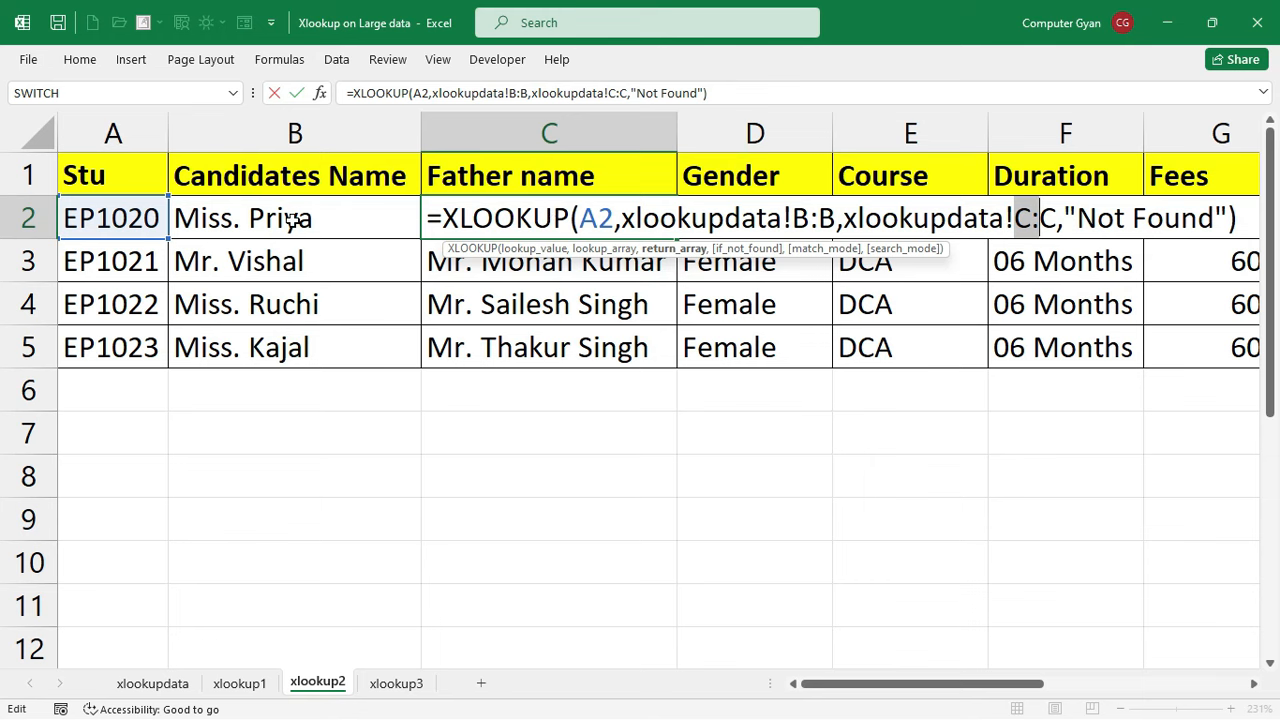
{"action": "key", "text": "ctrl+Return"}
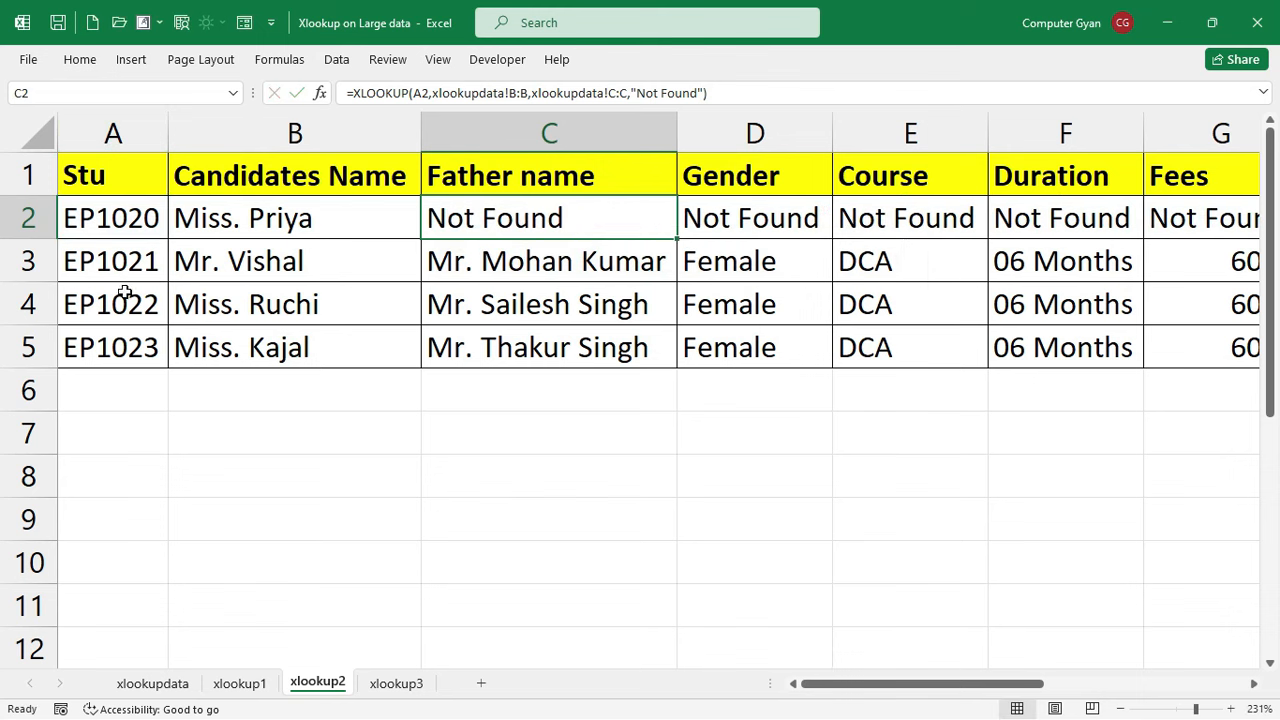
Compare the formula references in B3, B4 and C3 to check how they shift down and across
{"action": "left_click", "coordinate": [243, 280]}
{"action": "double_click", "coordinate": [241, 265]}
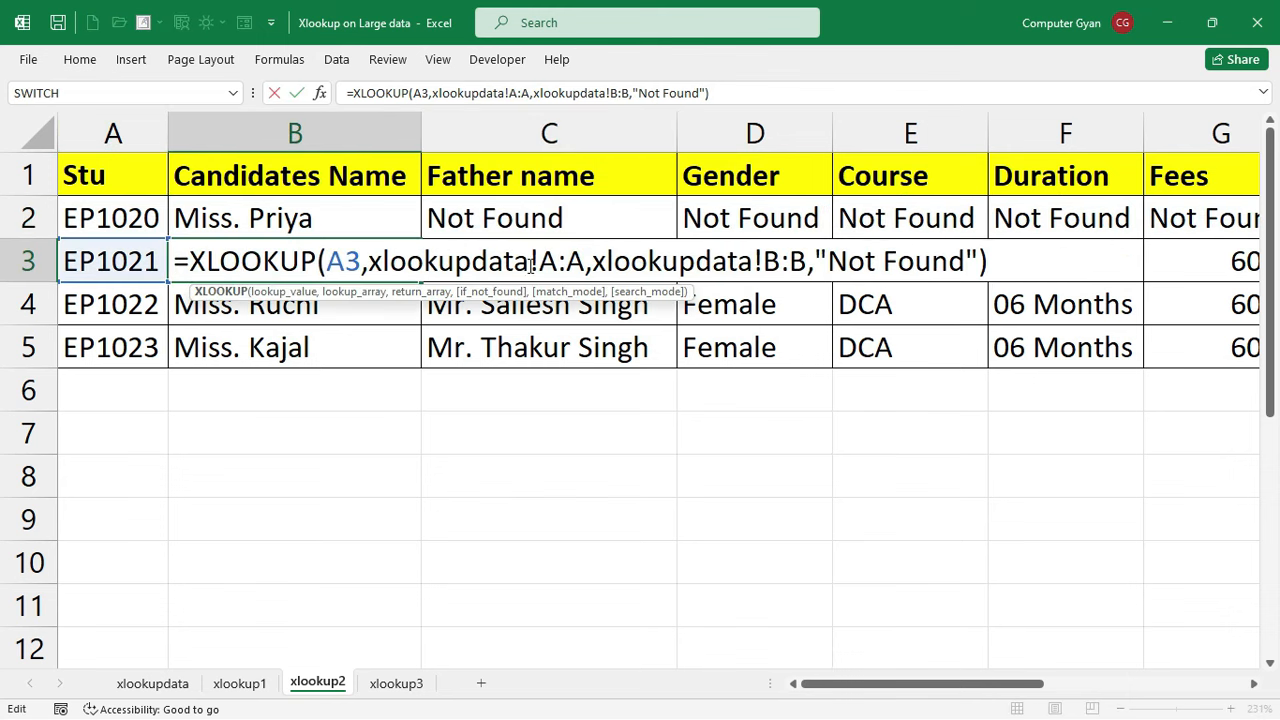
{"action": "left_click", "coordinate": [303, 305]}
{"action": "double_click", "coordinate": [303, 305]}
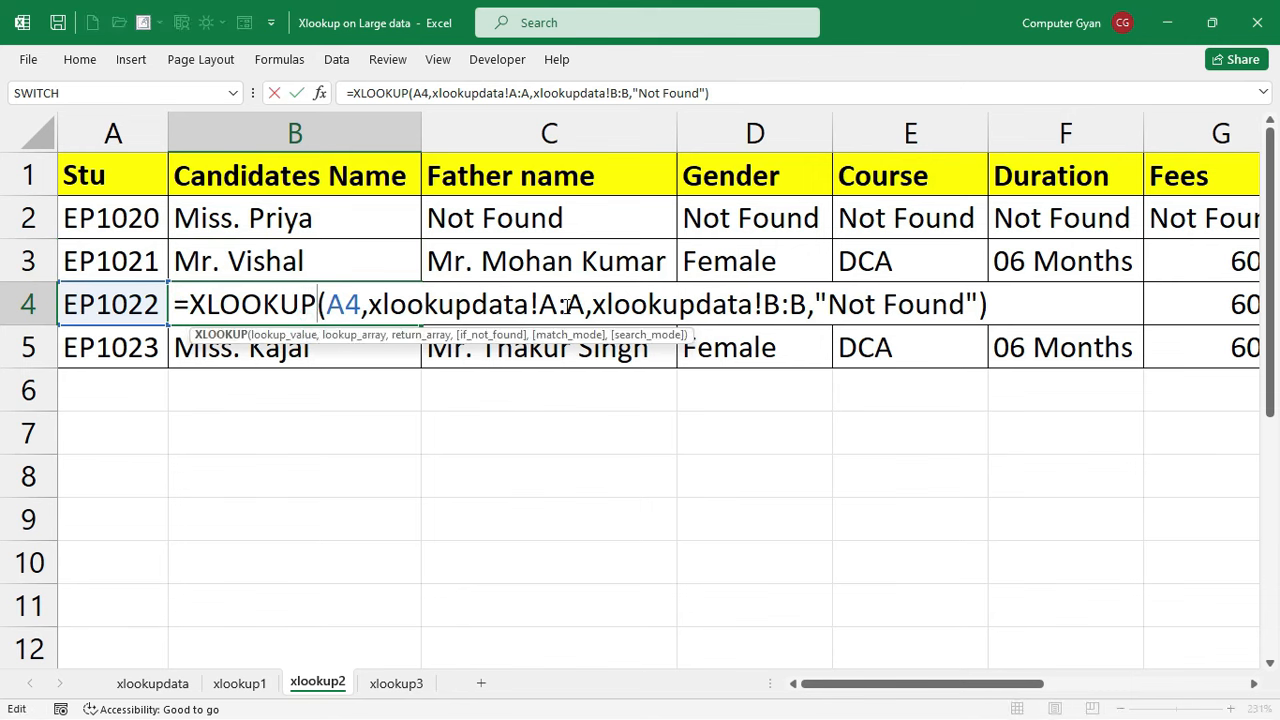
{"action": "key", "text": "Escape"}
{"action": "left_click", "coordinate": [466, 258]}
{"action": "double_click", "coordinate": [466, 258]}
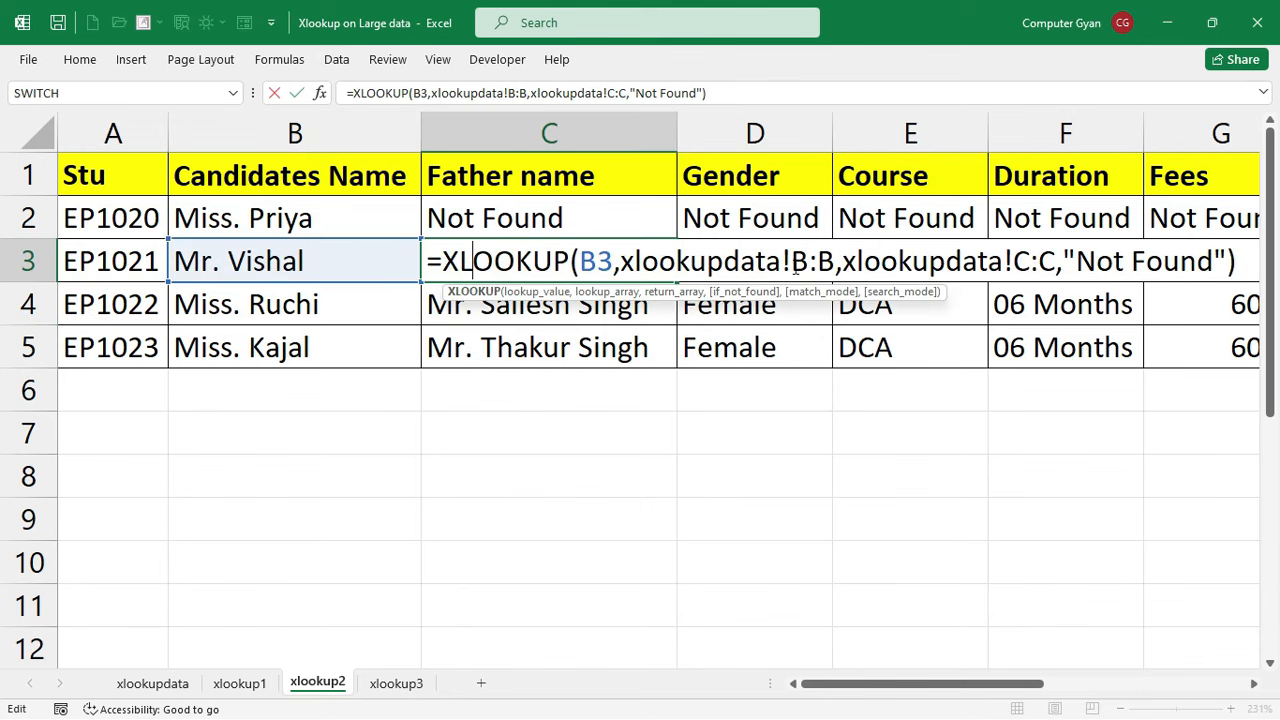
{"action": "key", "text": "Escape"}
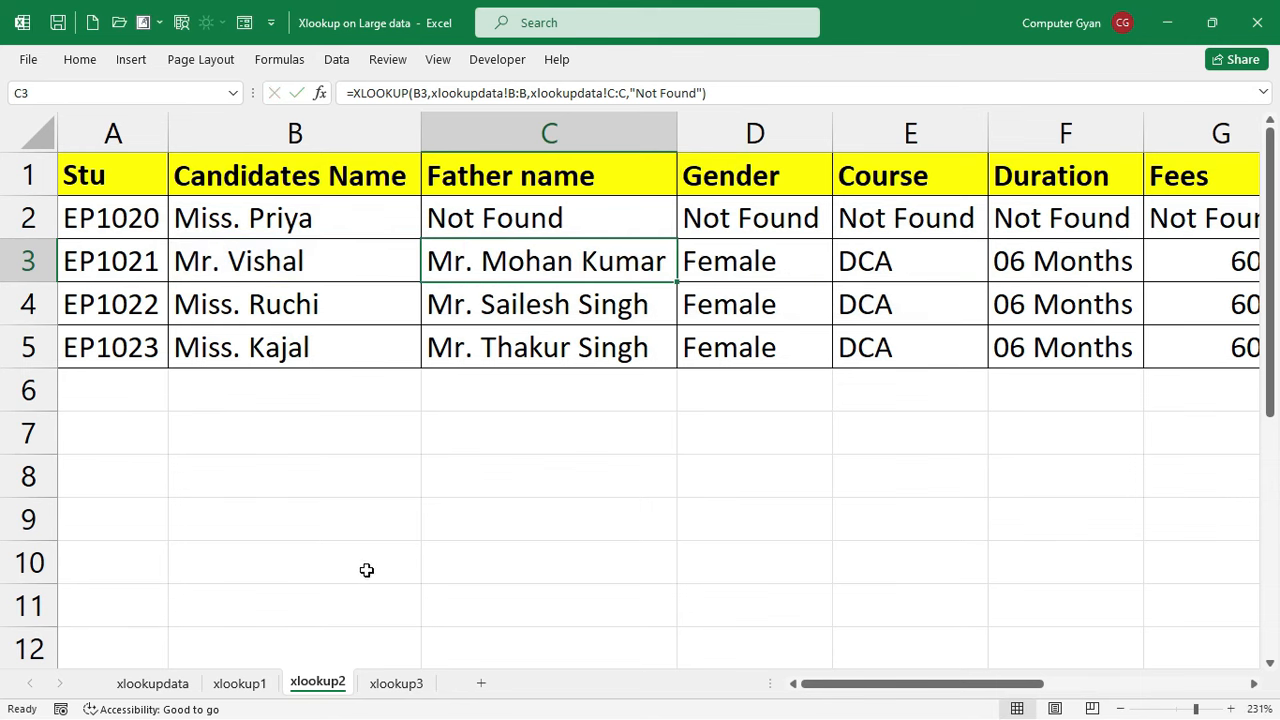
Review the Name, Course and Batch Timing columns of the table on the xlookup1 sheet
{"action": "left_click", "coordinate": [240, 683]}
{"action": "left_click", "coordinate": [531, 320]}
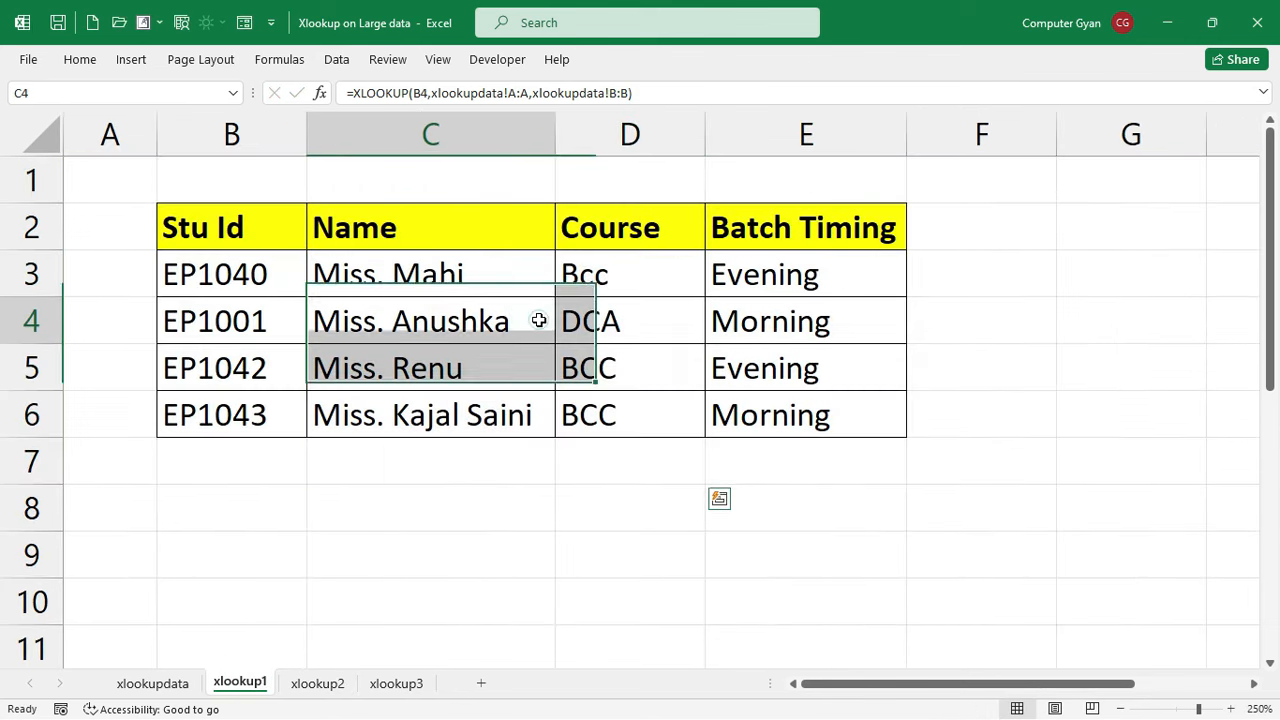
{"action": "left_click", "coordinate": [432, 242]}
{"action": "left_click", "coordinate": [570, 238]}
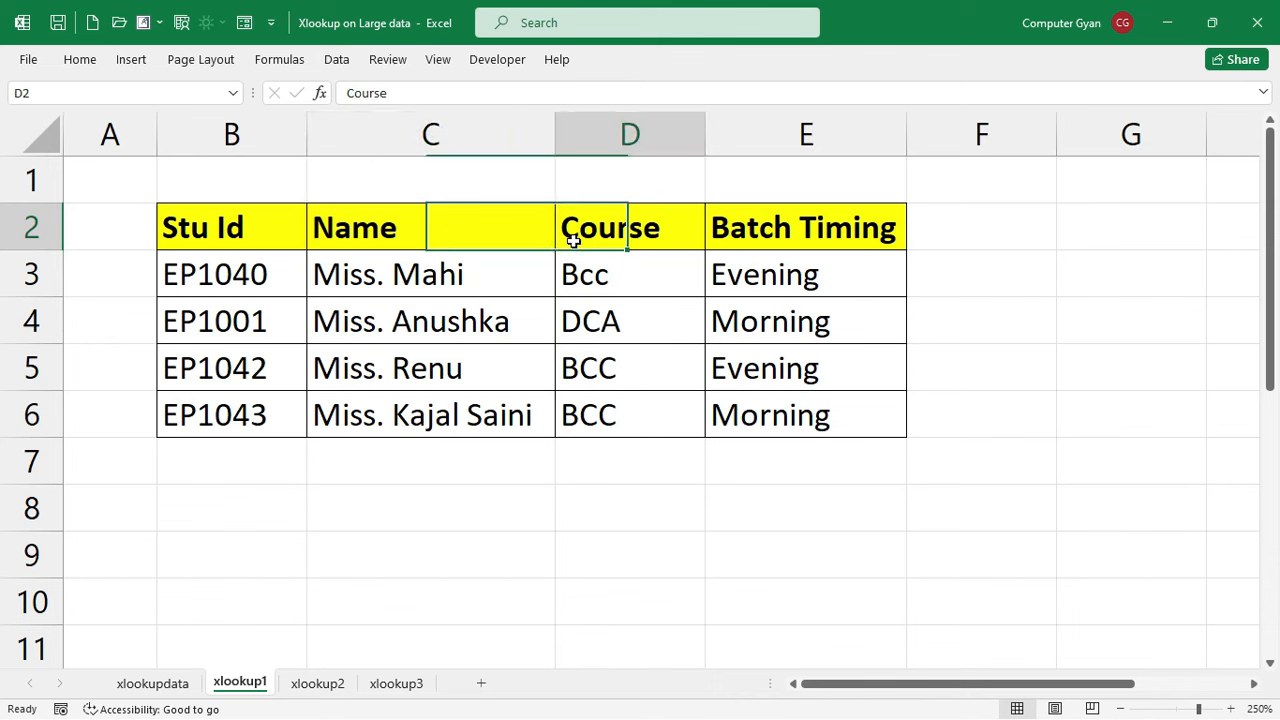
{"action": "left_click", "coordinate": [722, 230]}
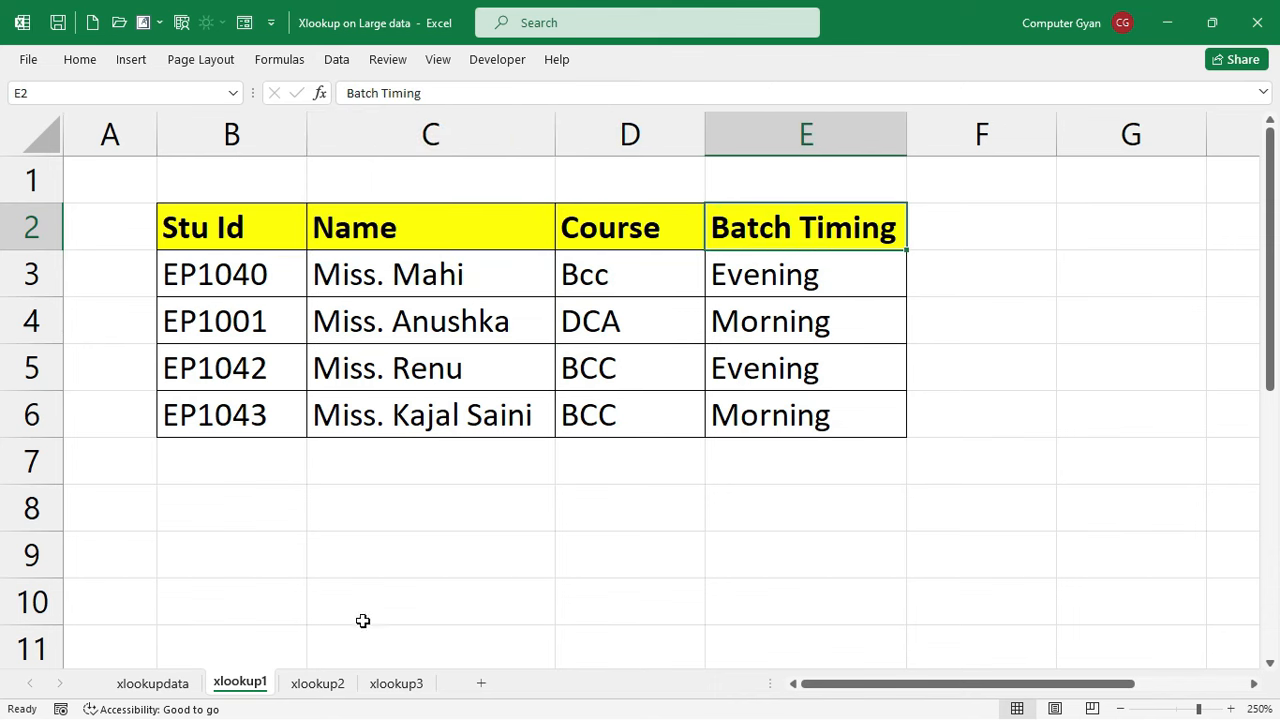
Clear the filled results on xlookup2 from C2 through column K and in B3:B5, keeping the B2 formula
{"action": "left_click", "coordinate": [320, 683]}
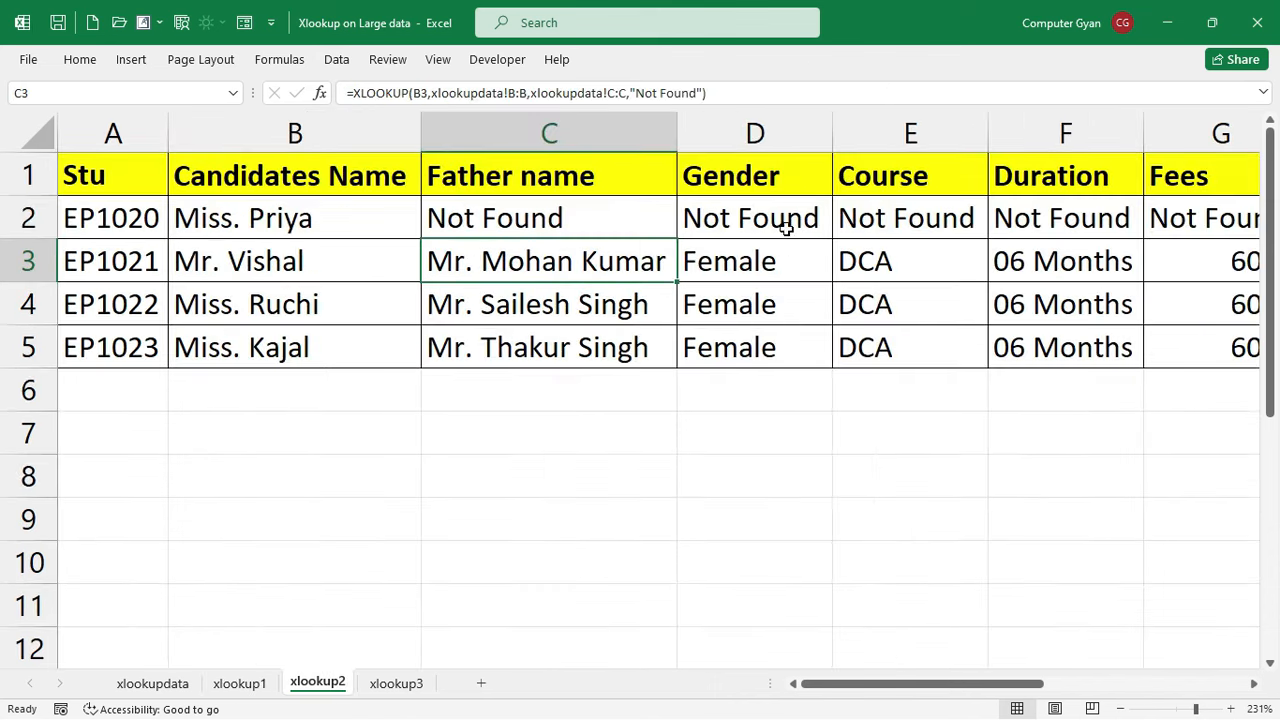
{"action": "left_click", "coordinate": [580, 226]}
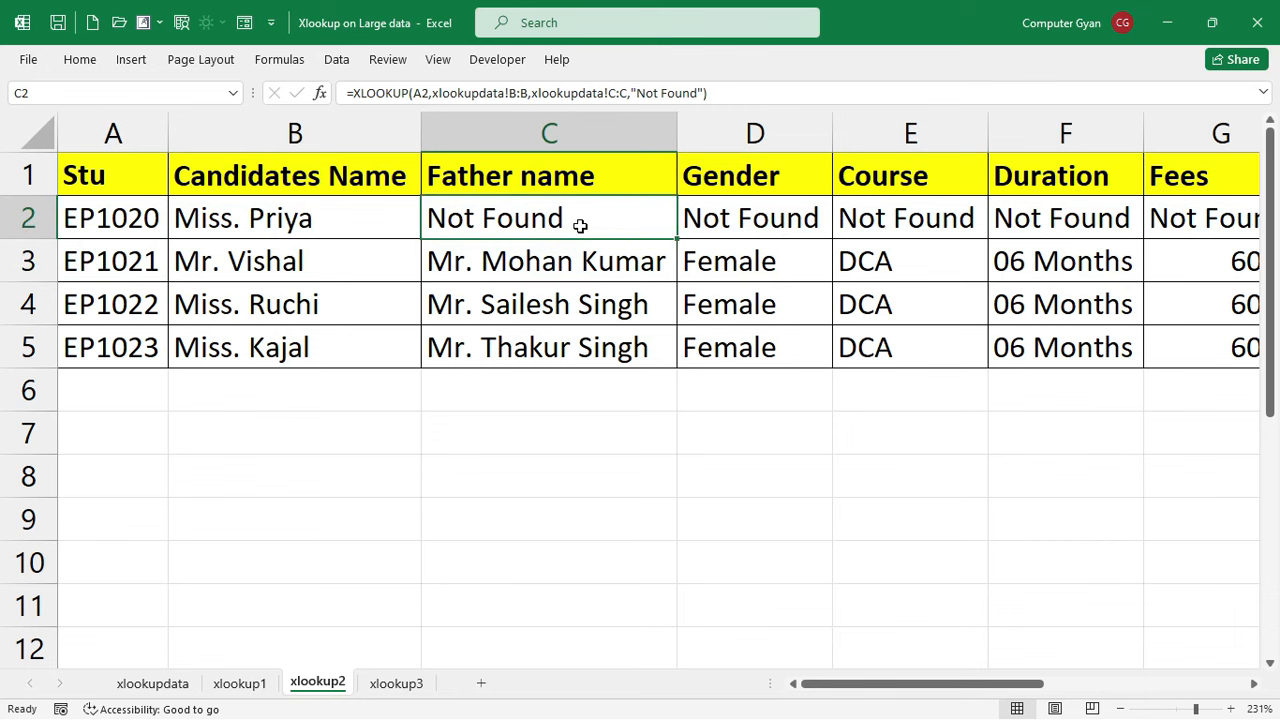
{"action": "key", "text": "ctrl+shift+Down"}
{"action": "key", "text": "ctrl+shift+Right"}
{"action": "key", "text": "Delete"}
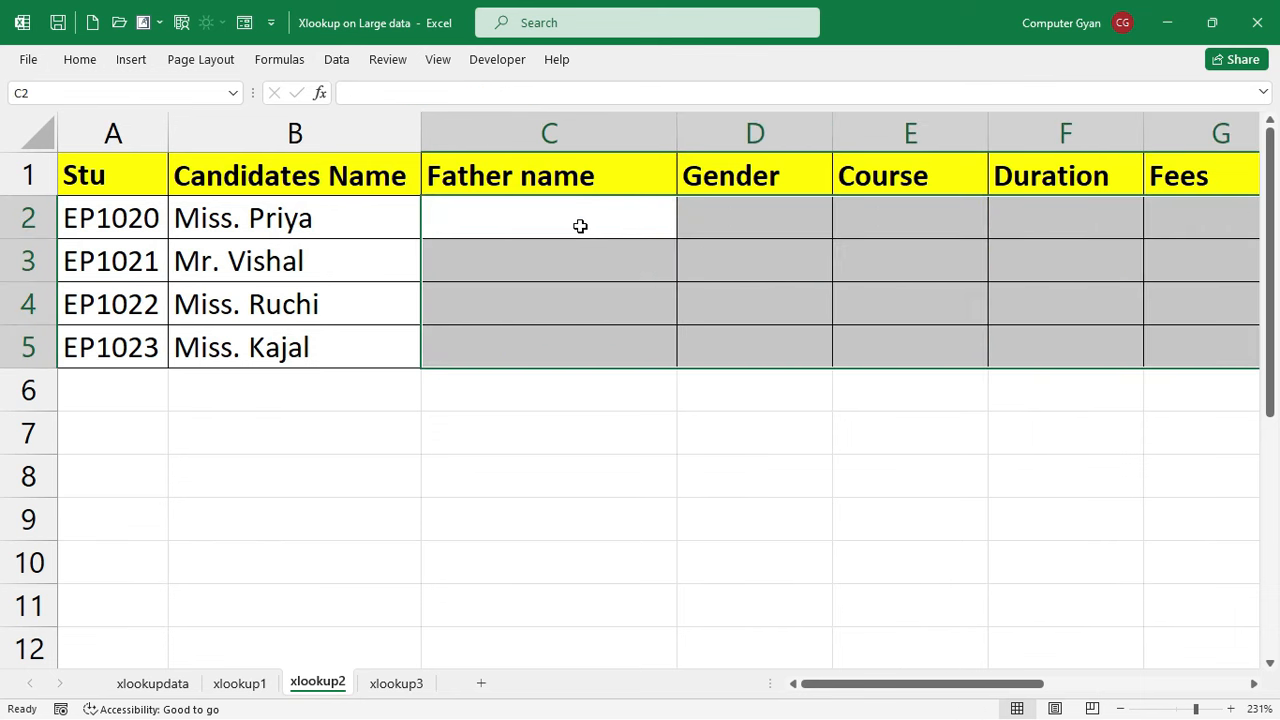
{"action": "left_click_drag", "start_coordinate": [324, 254], "coordinate": [320, 332]}
{"action": "key", "text": "Delete"}
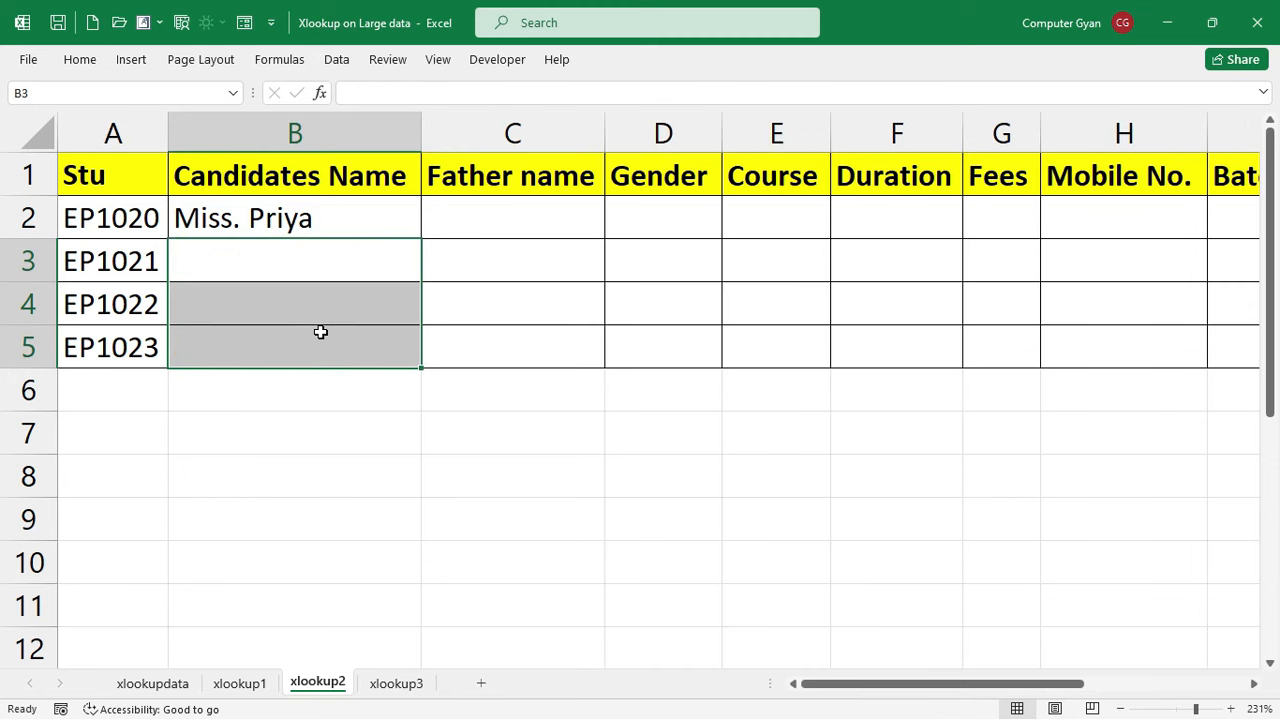
Lock only the column of the lookup value in the B2 formula so it reads $A2
{"action": "left_click", "coordinate": [354, 226]}
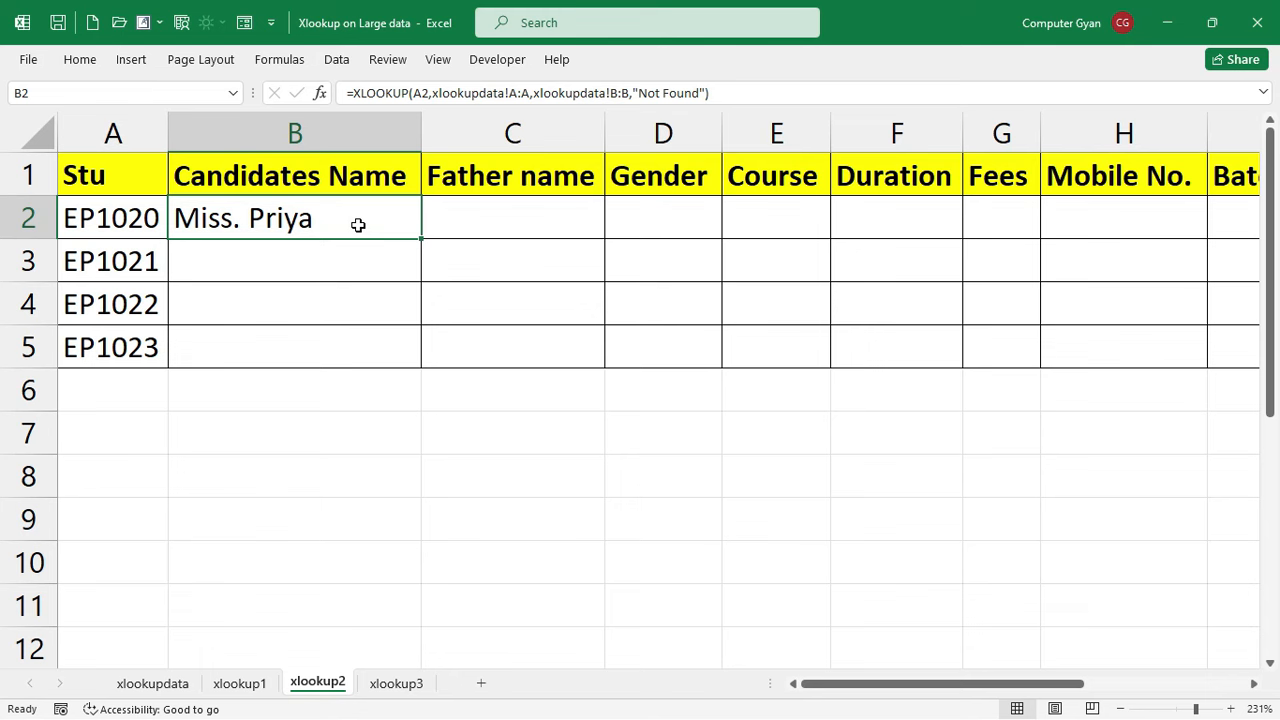
{"action": "double_click", "coordinate": [358, 225]}
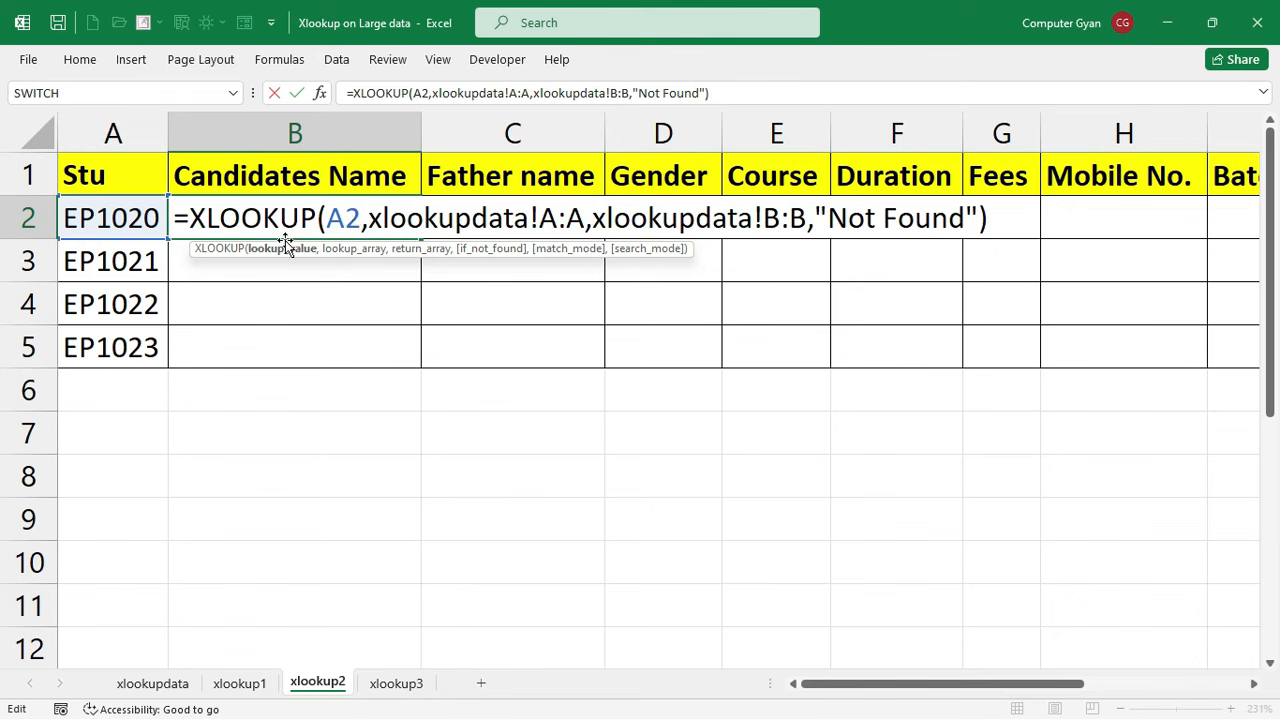
{"action": "left_click", "coordinate": [343, 218]}
{"action": "key", "text": "F4"}
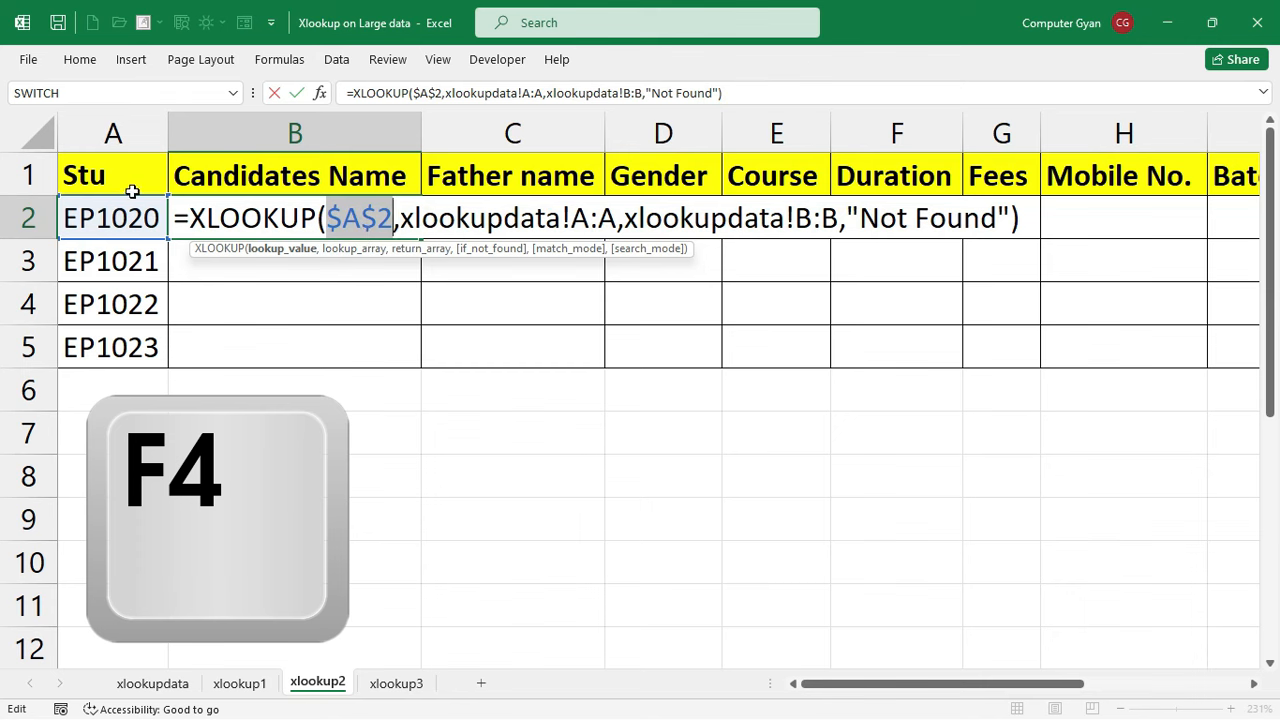
{"action": "key", "text": "F4"}
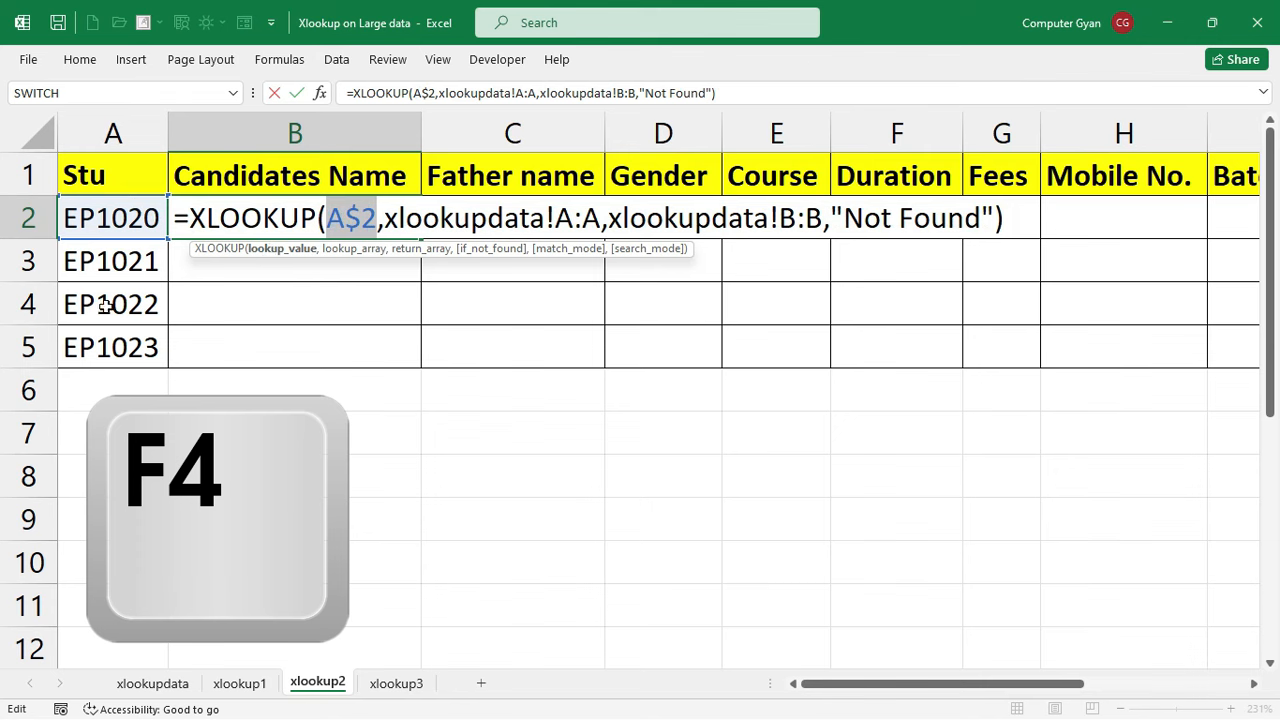
{"action": "key", "text": "F4"}
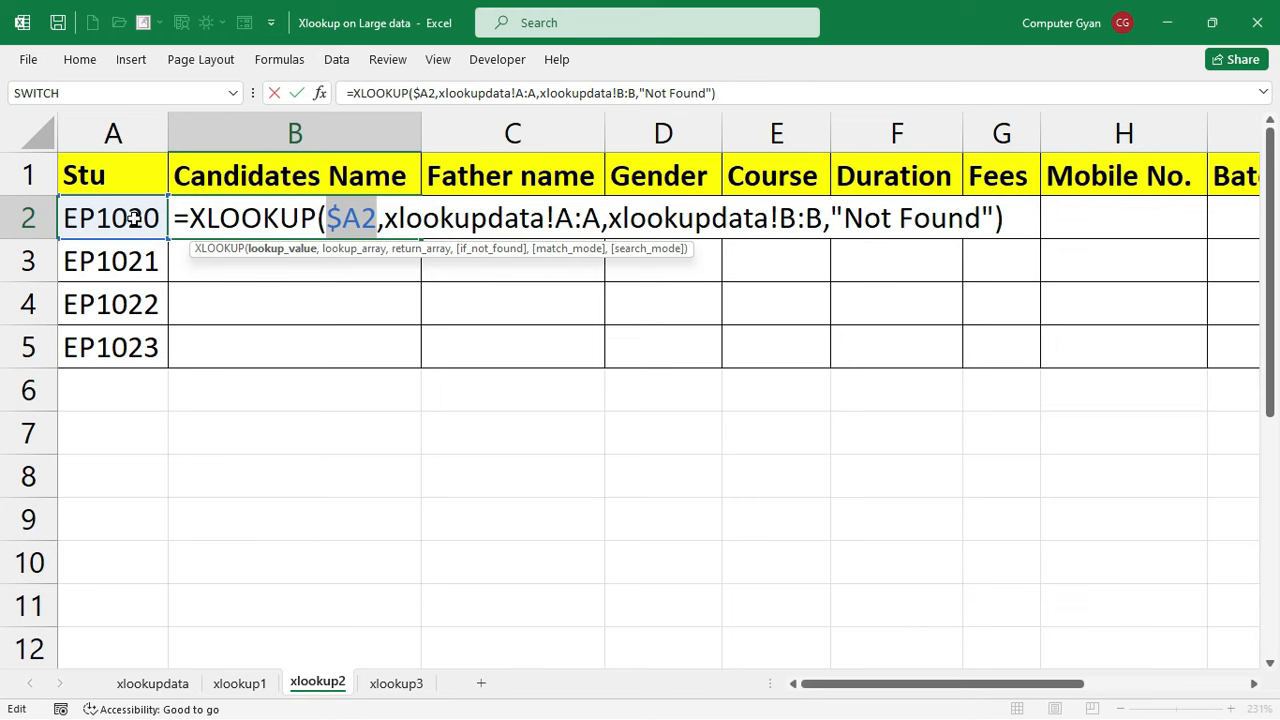
Make the lookup array in the B2 formula absolute as xlookupdata!$A:$A, leaving the return array B:B relative
{"action": "left_click_drag", "start_coordinate": [555, 218], "coordinate": [600, 222]}
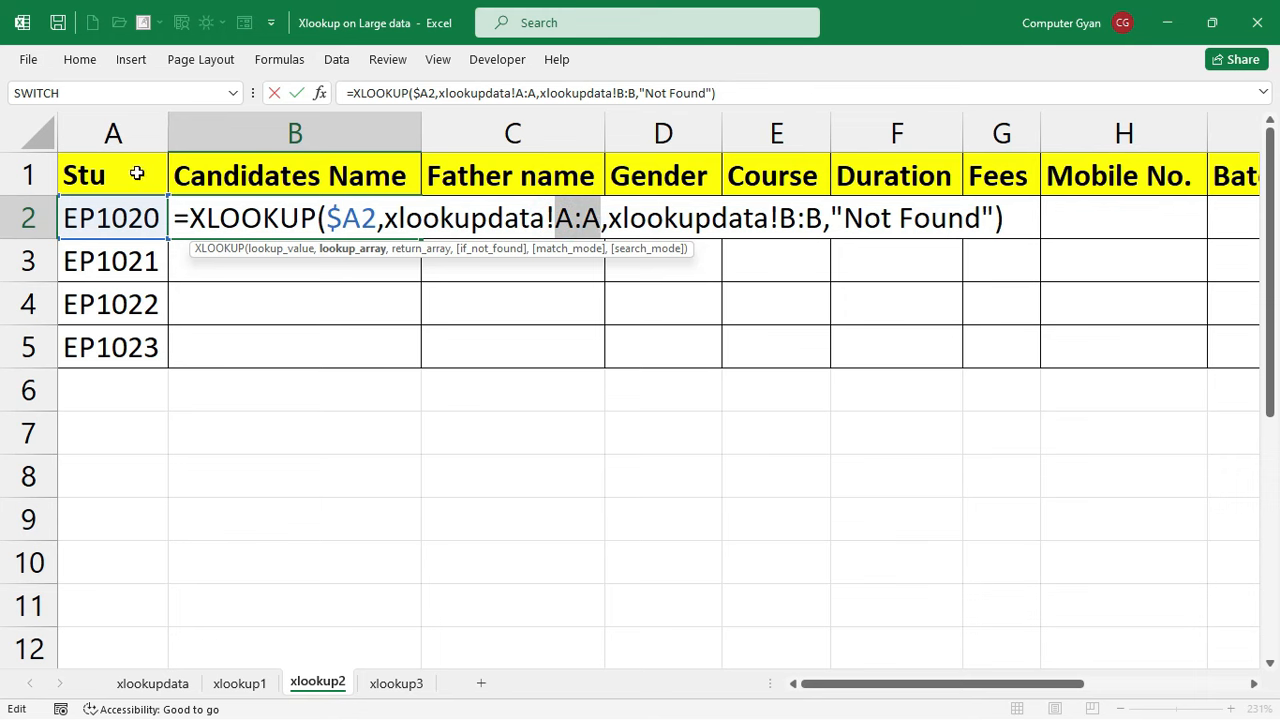
{"action": "key", "text": "F4"}
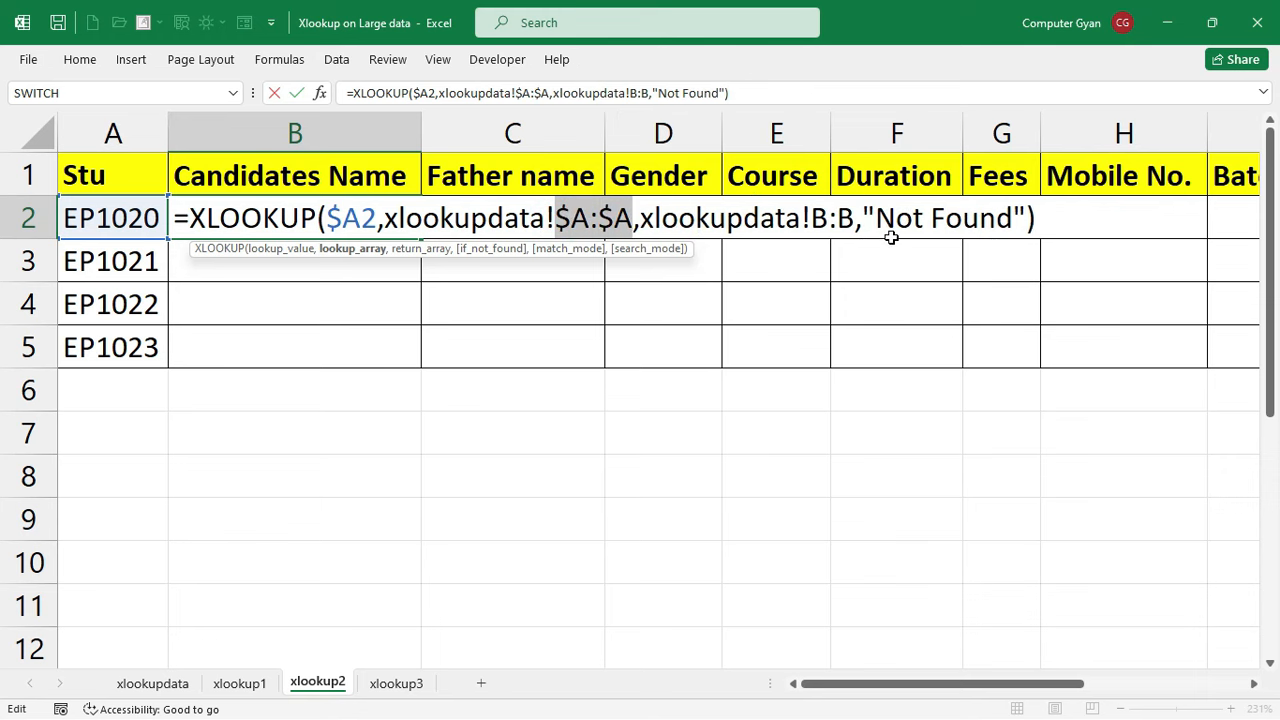
{"action": "left_click", "coordinate": [837, 218]}
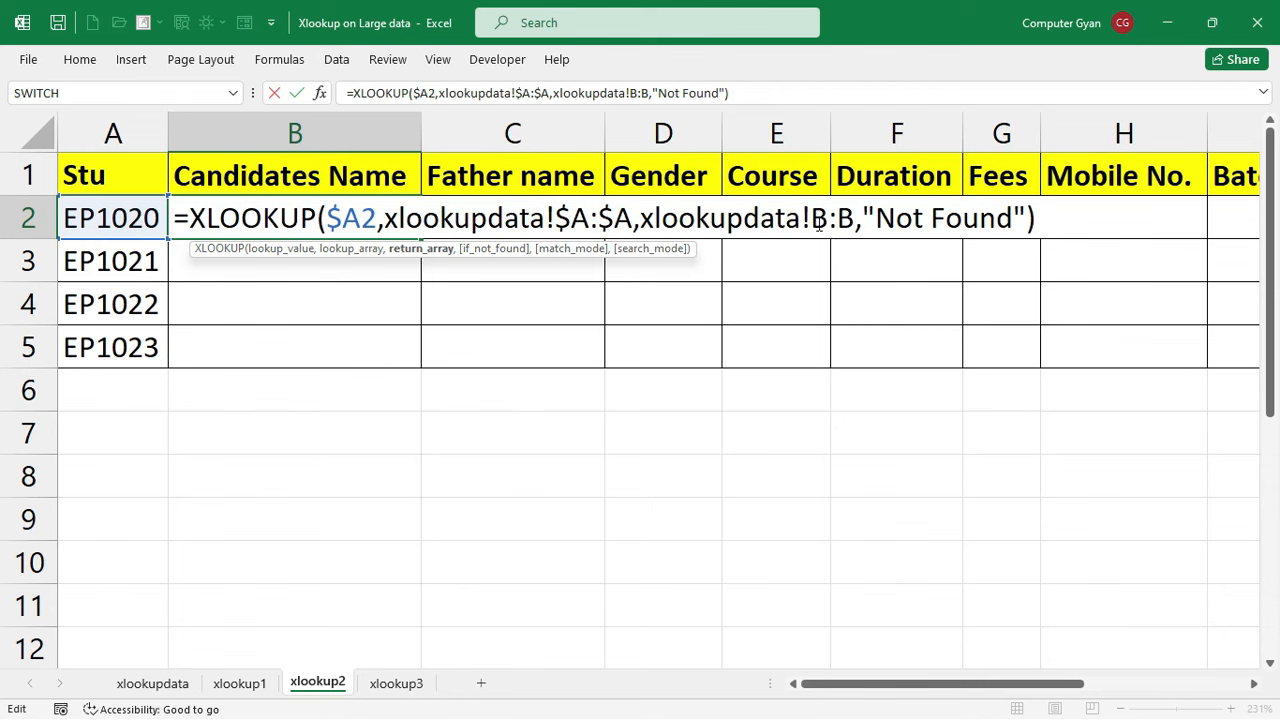
{"action": "key", "text": "Return"}
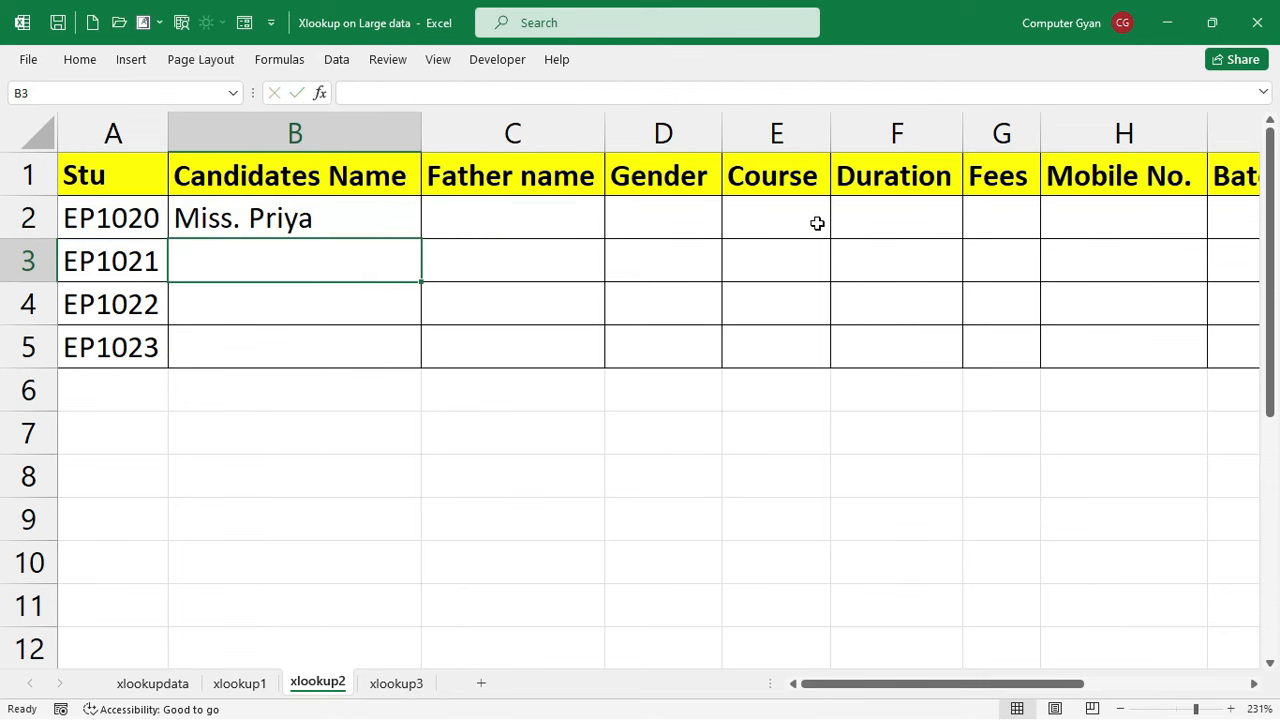
Fill the B2 formula down to row 5, check the reference in B5, and fill B2:B5 across through column K
{"action": "left_click", "coordinate": [331, 214]}
{"action": "left_click_drag", "start_coordinate": [420, 240], "coordinate": [415, 358]}
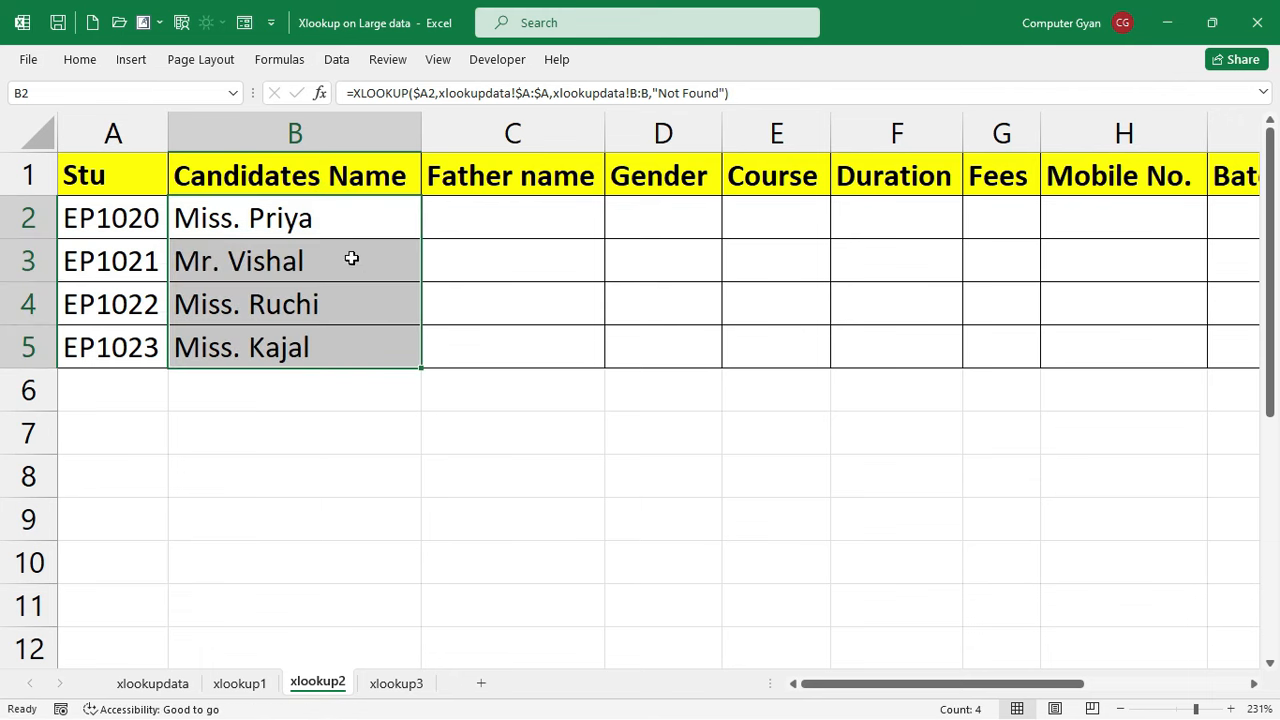
{"action": "left_click", "coordinate": [352, 350]}
{"action": "double_click", "coordinate": [352, 350]}
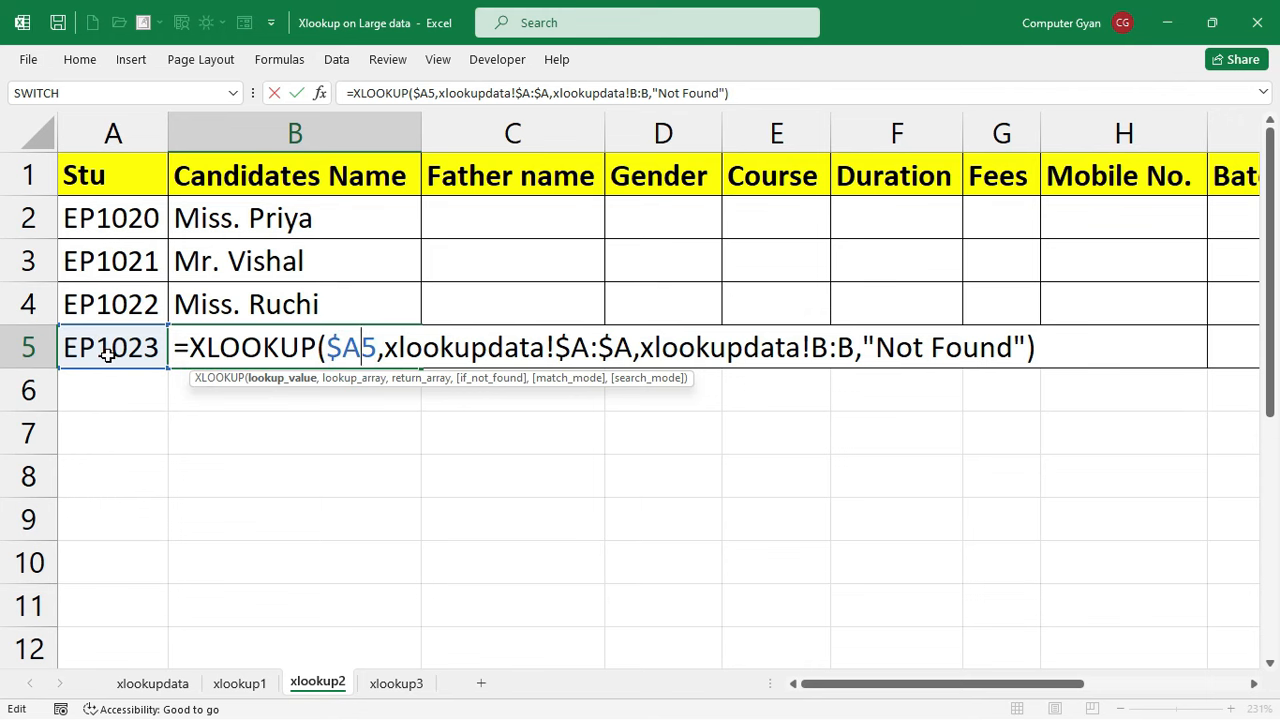
{"action": "key", "text": "Escape"}
{"action": "left_click_drag", "start_coordinate": [280, 210], "coordinate": [300, 345]}
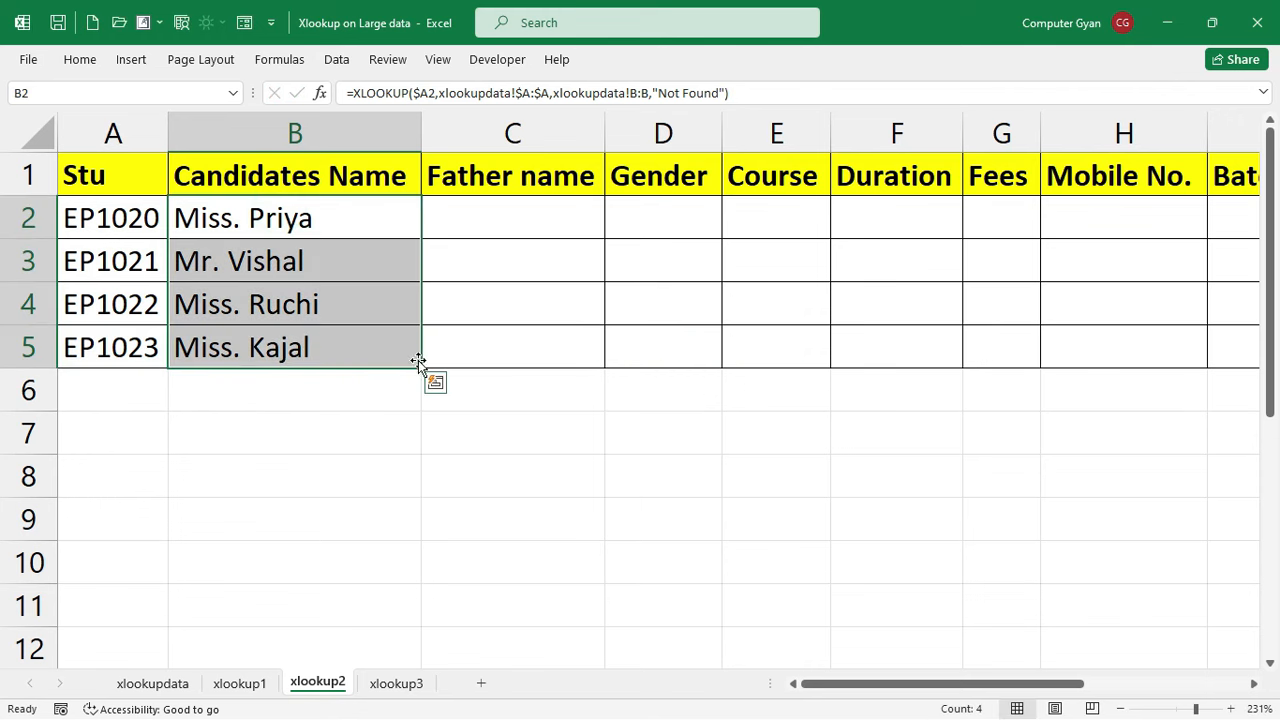
{"action": "left_click_drag", "start_coordinate": [423, 369], "coordinate": [1082, 346]}
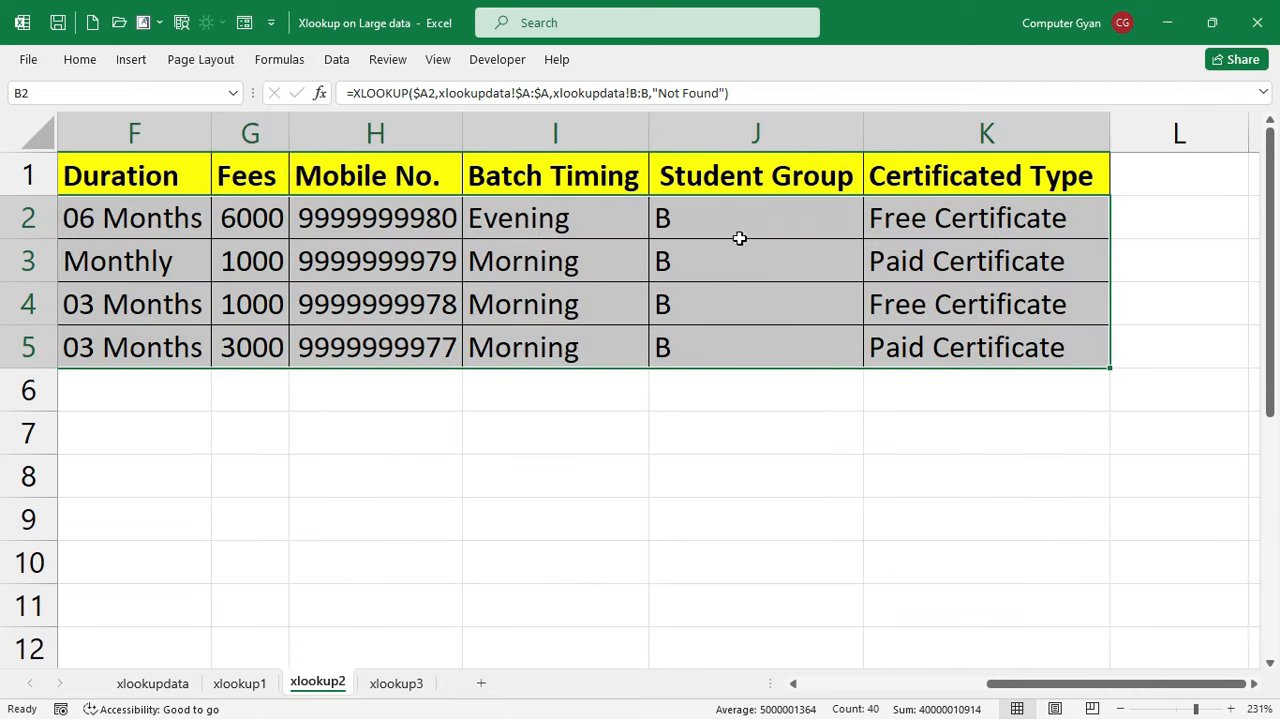
Examine the filled XLOOKUP results on xlookup2 column by column, from Student Group back to Father name
{"action": "left_click", "coordinate": [733, 222]}
{"action": "left_click_drag", "start_coordinate": [733, 222], "coordinate": [731, 329]}
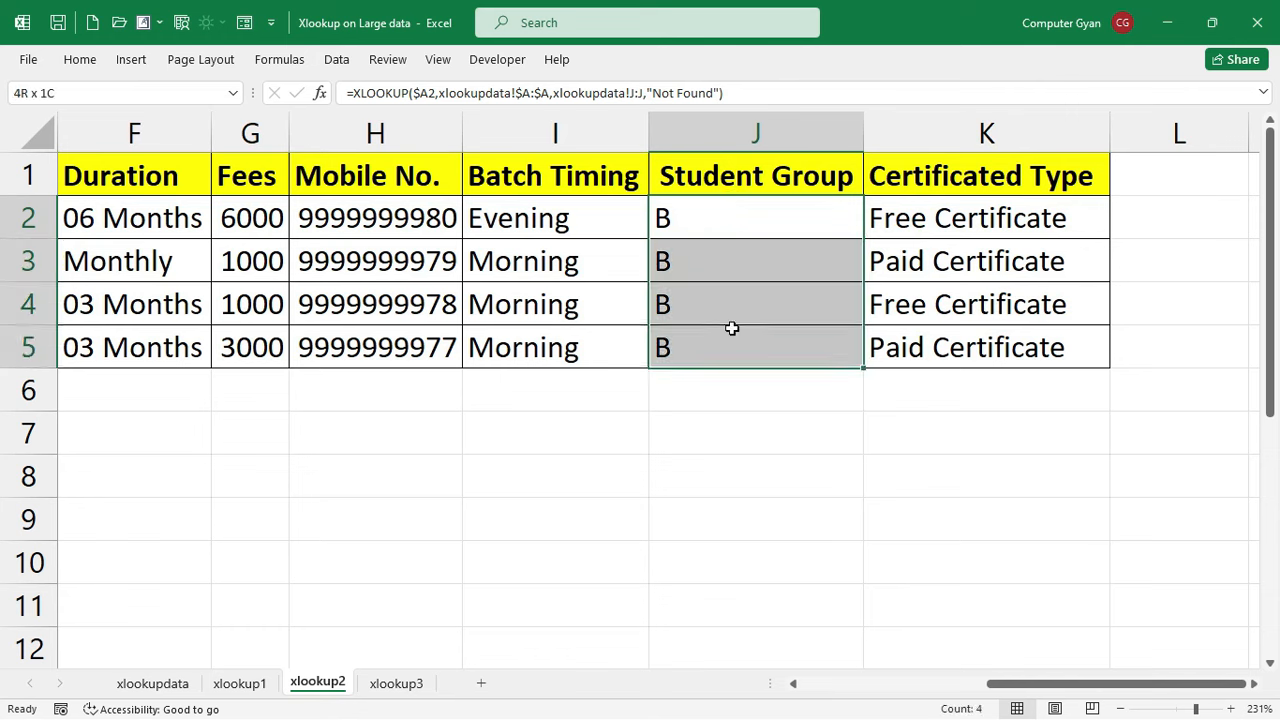
{"action": "left_click", "coordinate": [569, 233]}
{"action": "left_click", "coordinate": [570, 278]}
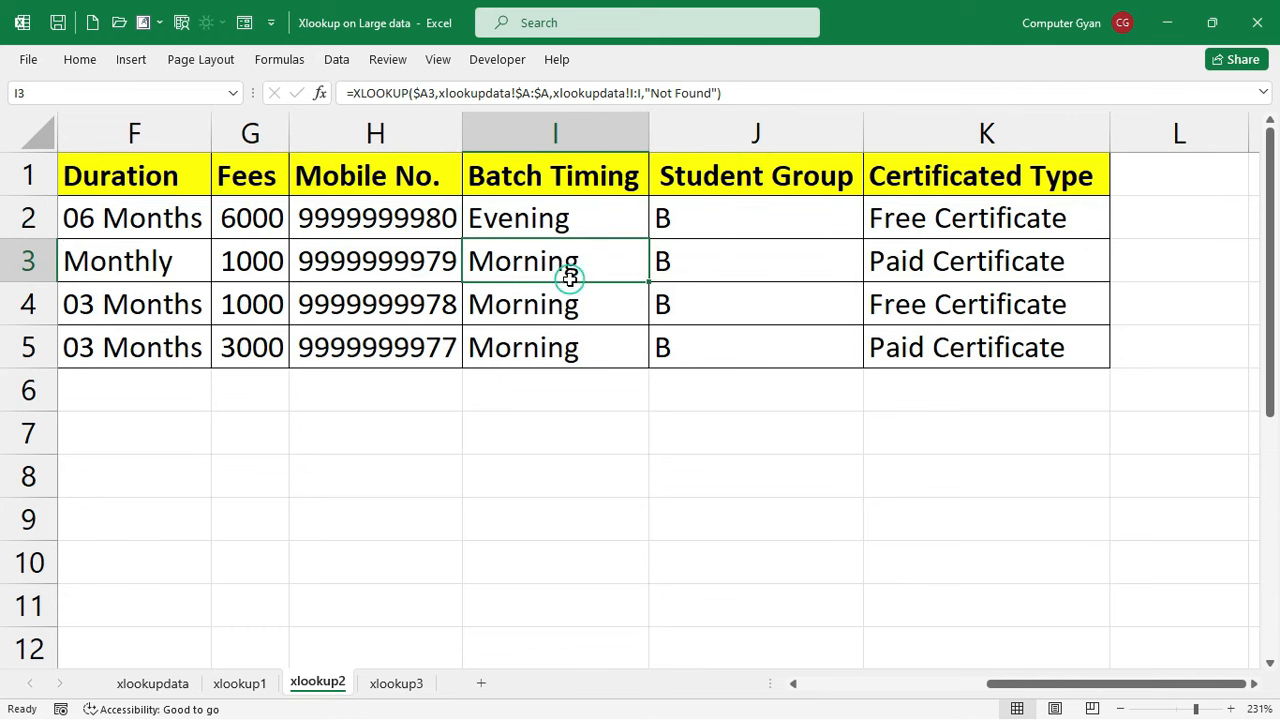
{"action": "left_click_drag", "start_coordinate": [403, 226], "coordinate": [400, 345]}
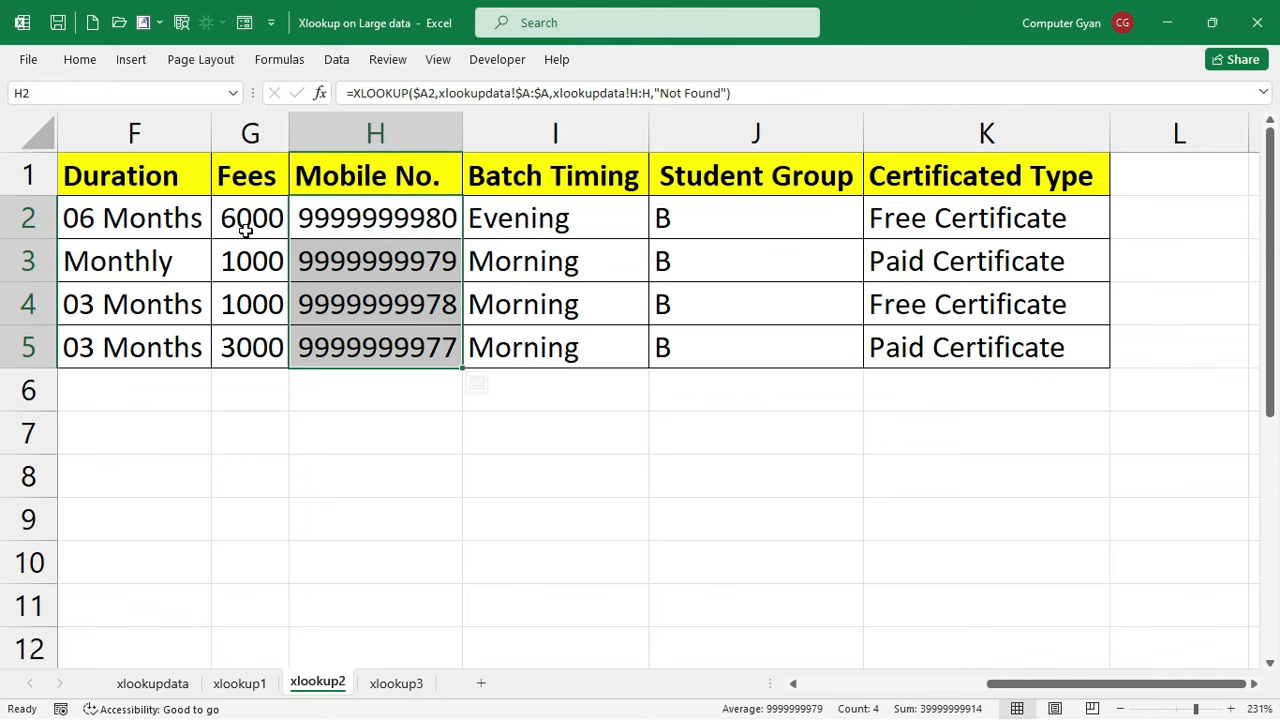
{"action": "left_click_drag", "start_coordinate": [245, 222], "coordinate": [239, 333]}
{"action": "left_click_drag", "start_coordinate": [183, 217], "coordinate": [181, 322]}
{"action": "left_click_drag", "start_coordinate": [1108, 685], "coordinate": [869, 665]}
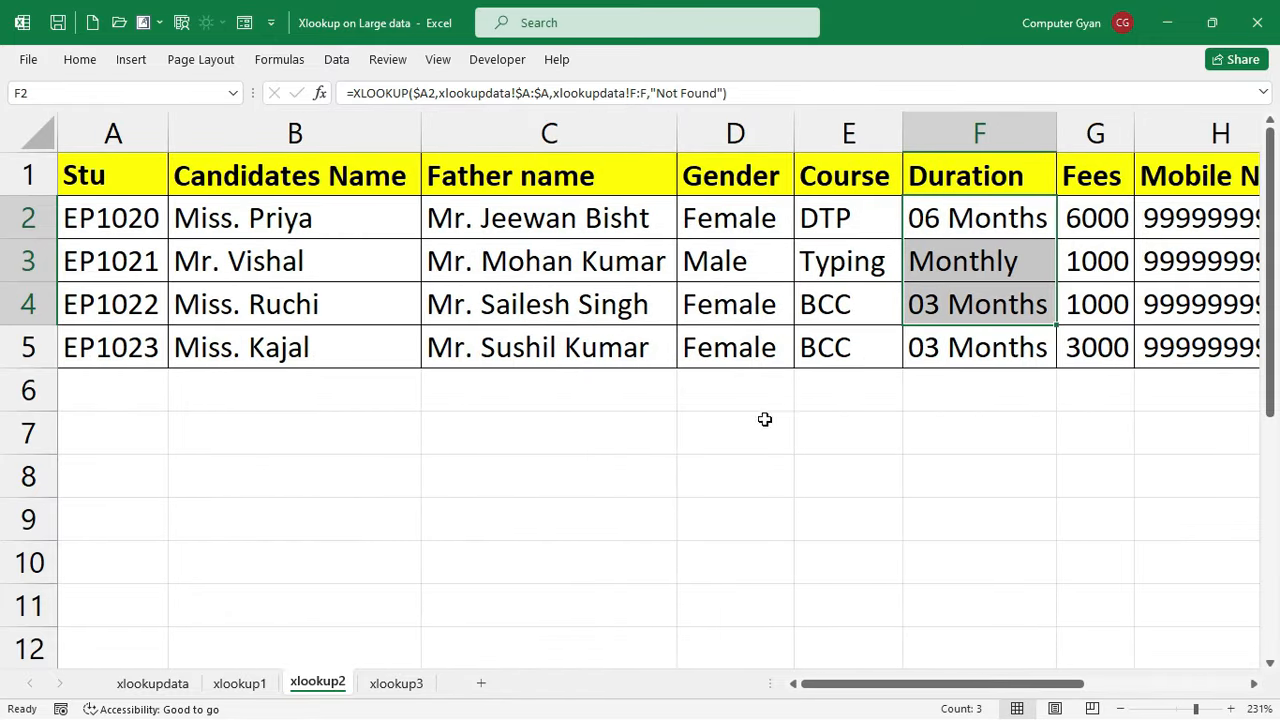
{"action": "left_click", "coordinate": [636, 215]}
{"action": "double_click", "coordinate": [636, 215]}
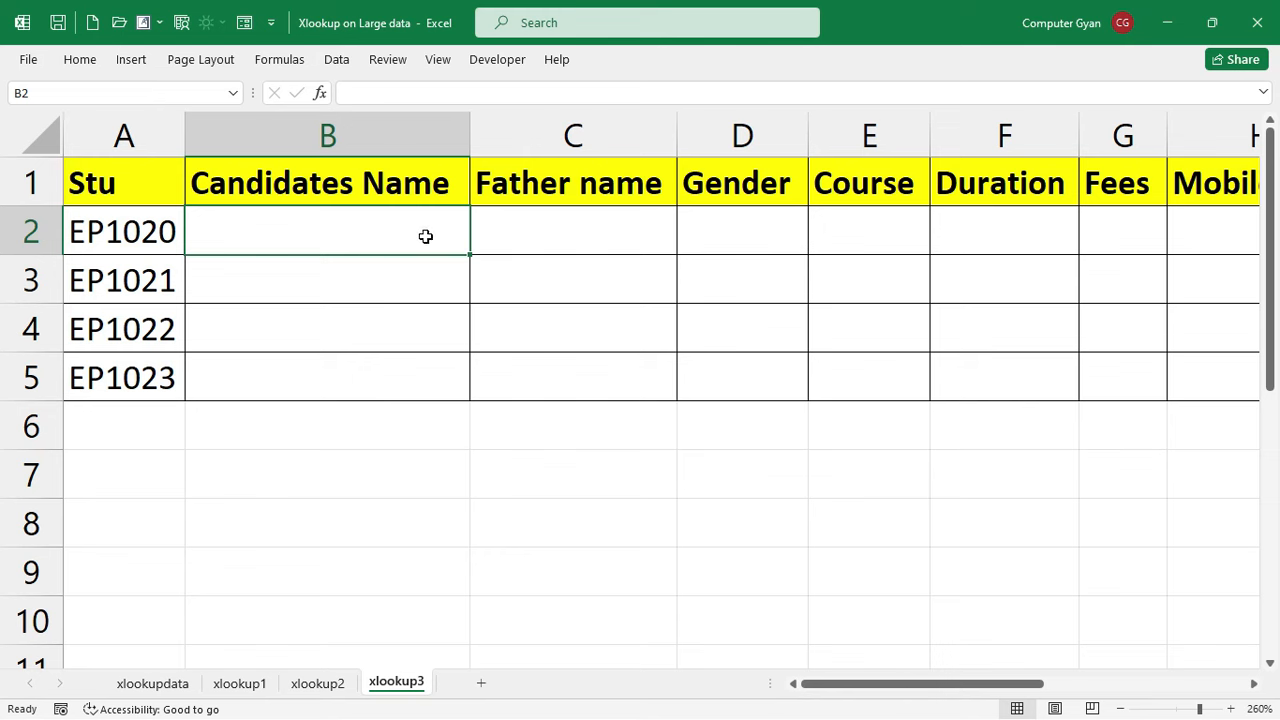
Select B2:K5 on xlookup3 and start an XLOOKUP formula with $A2 as the lookup value, locking only its column
{"action": "left_click_drag", "start_coordinate": [405, 230], "coordinate": [443, 363]}
{"action": "left_click_drag", "start_coordinate": [366, 229], "coordinate": [1041, 378]}
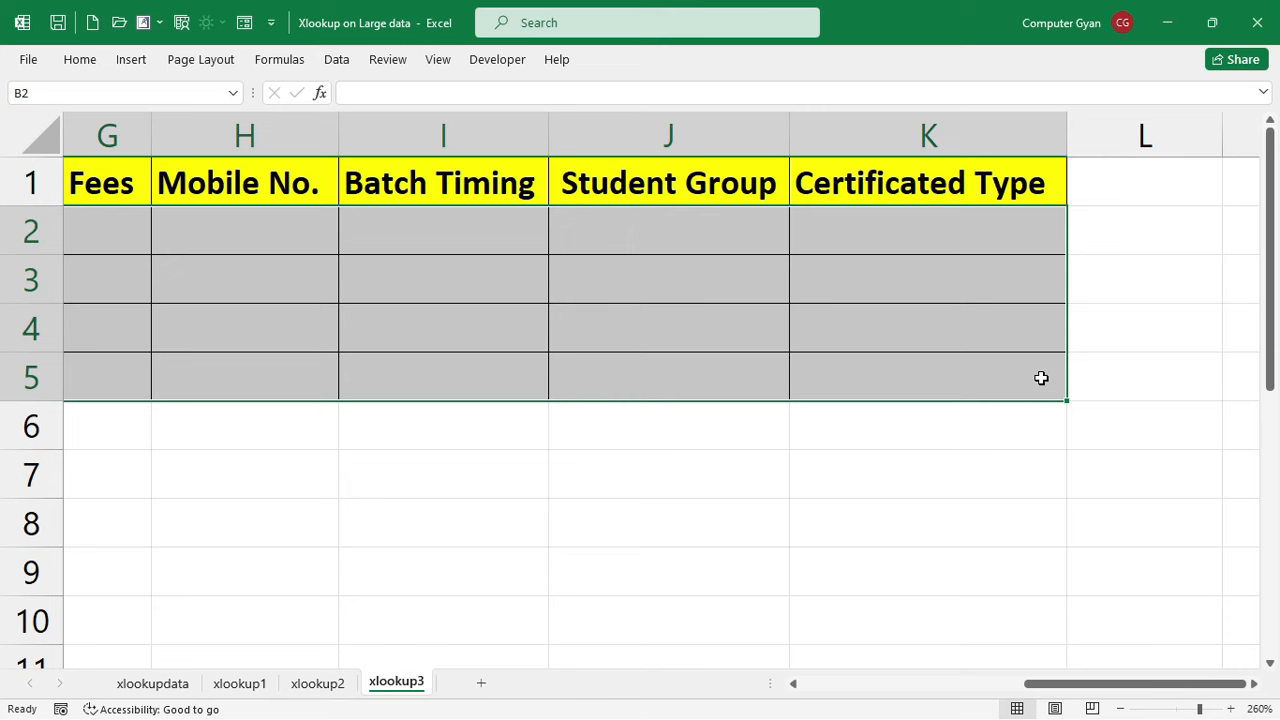
{"action": "type", "text": "="}
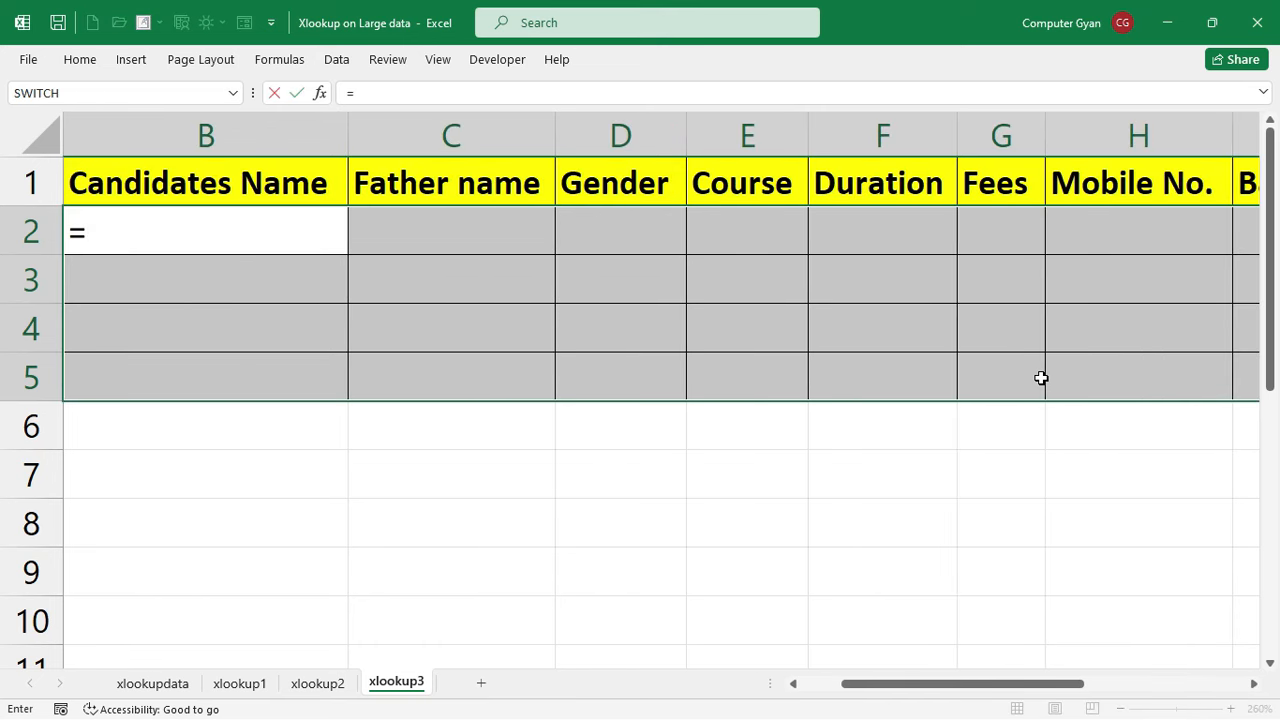
{"action": "type", "text": "XLOO"}
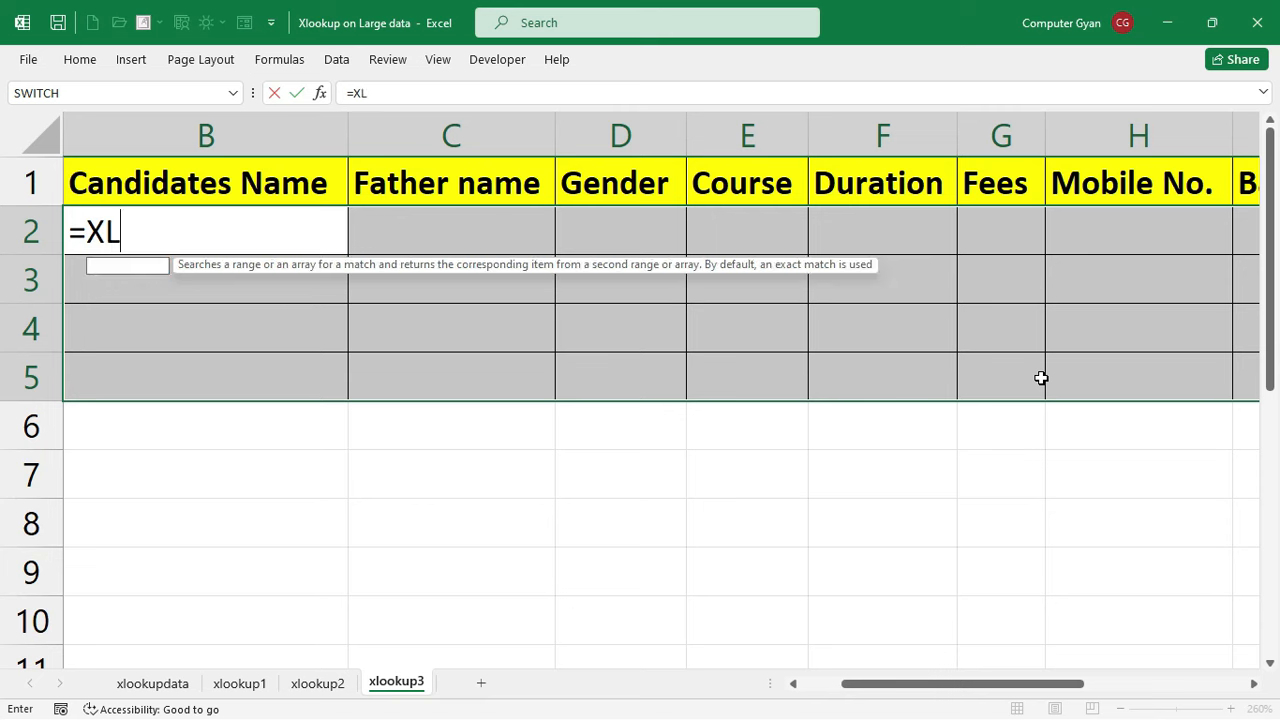
{"action": "key", "text": "Tab"}
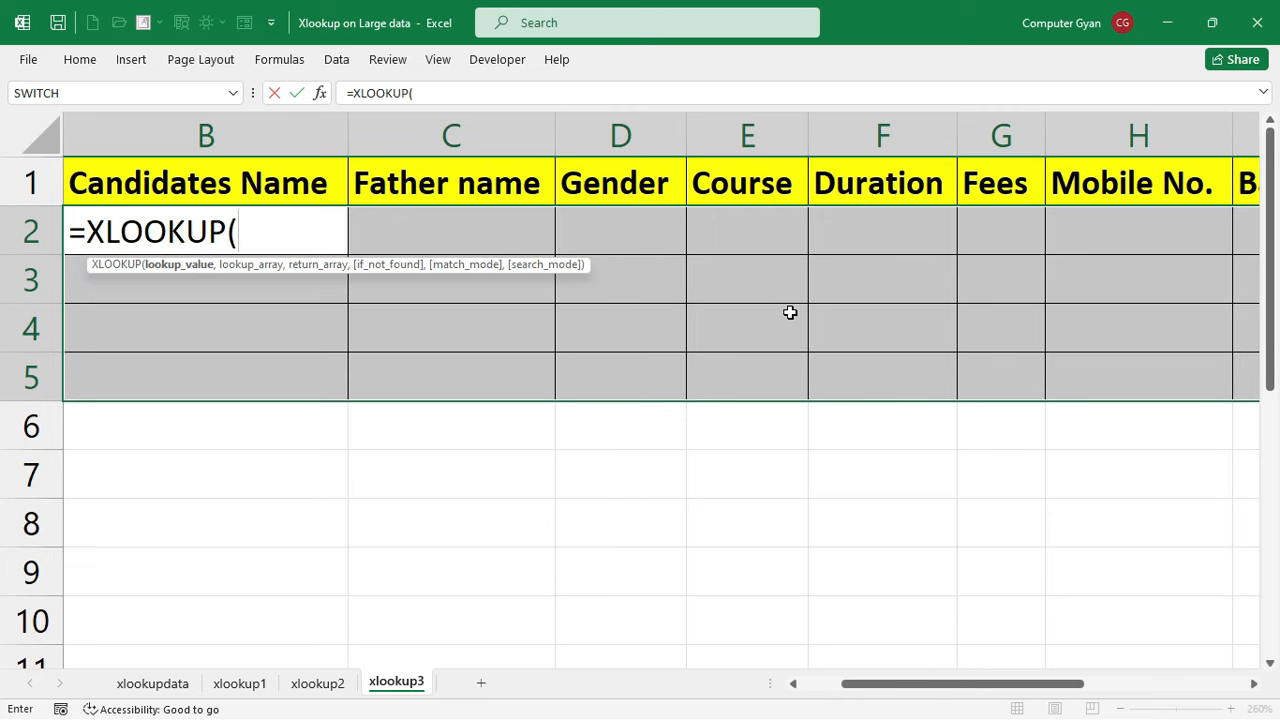
{"action": "key", "text": "Left"}
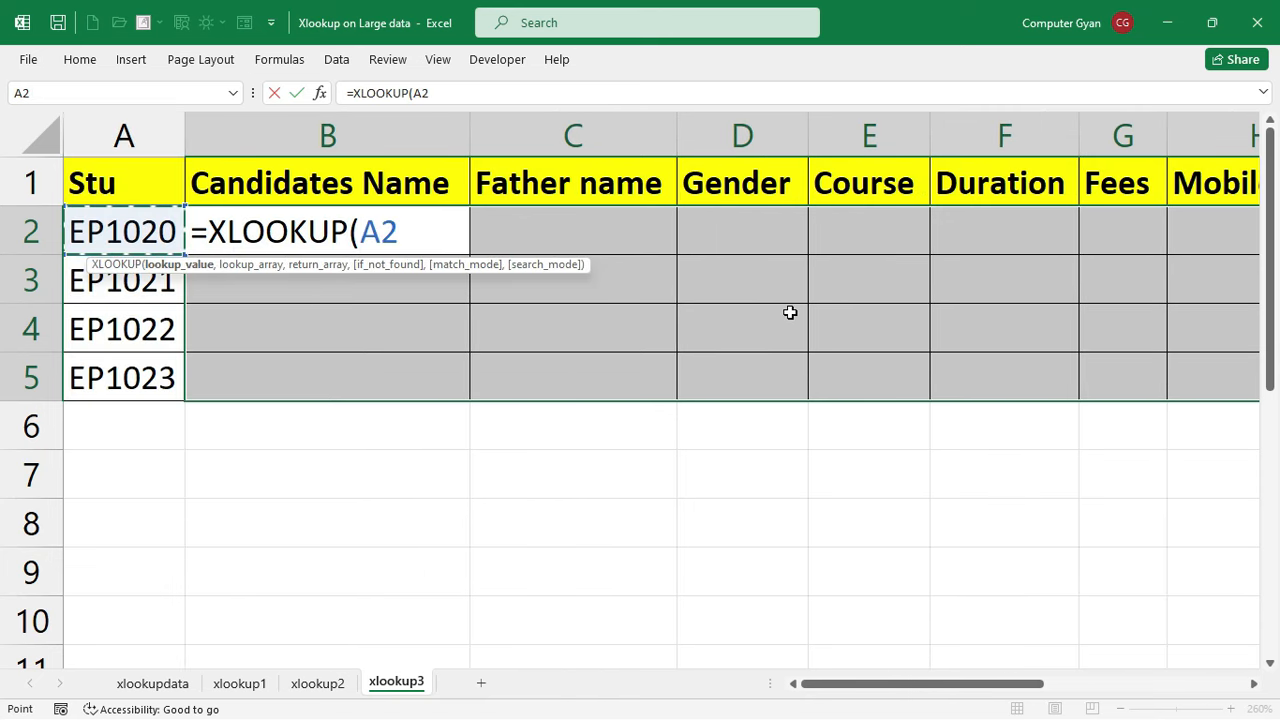
{"action": "key", "text": "F4"}
{"action": "key", "text": "F4"}
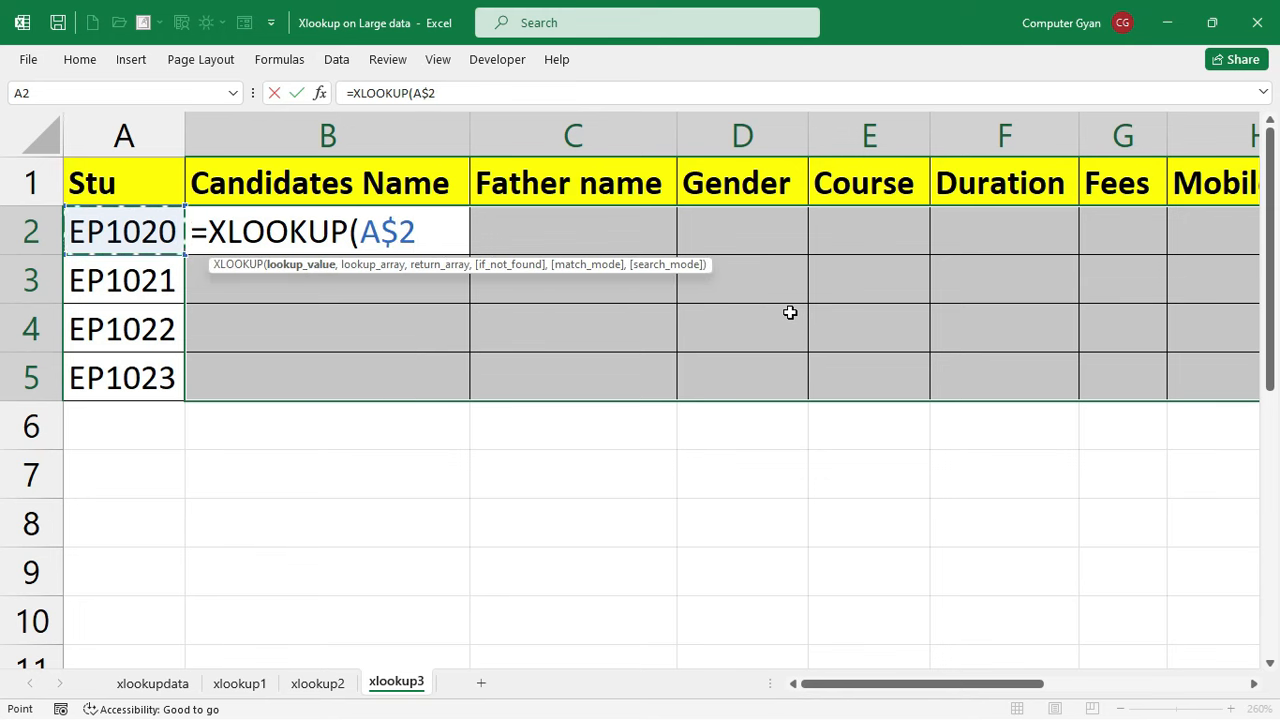
{"action": "key", "text": "F4"}
{"action": "type", "text": ","}
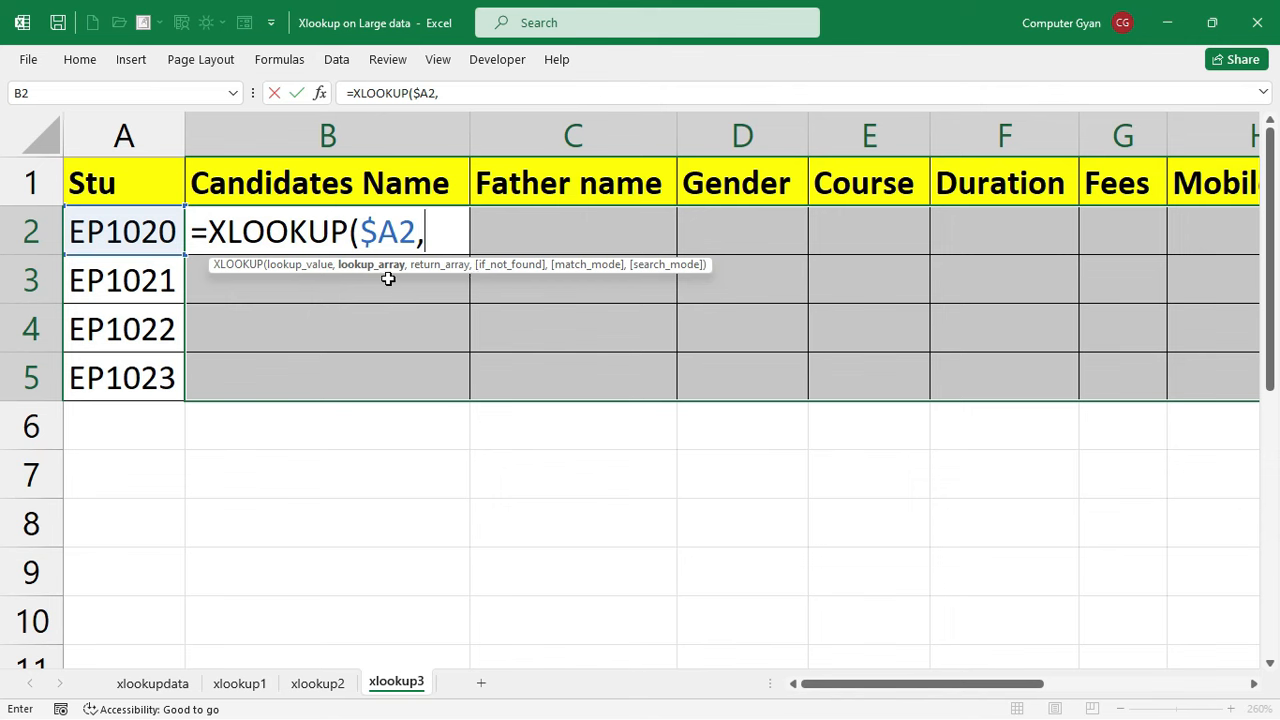
Complete the formula with lookup array xlookupdata!$A:$A and return array xlookupdata!B:B, entering it in all selected cells at once
{"action": "left_click", "coordinate": [152, 683]}
{"action": "left_click", "coordinate": [84, 131]}
{"action": "key", "text": "F4"}
{"action": "type", "text": ","}
{"action": "left_click", "coordinate": [258, 118]}
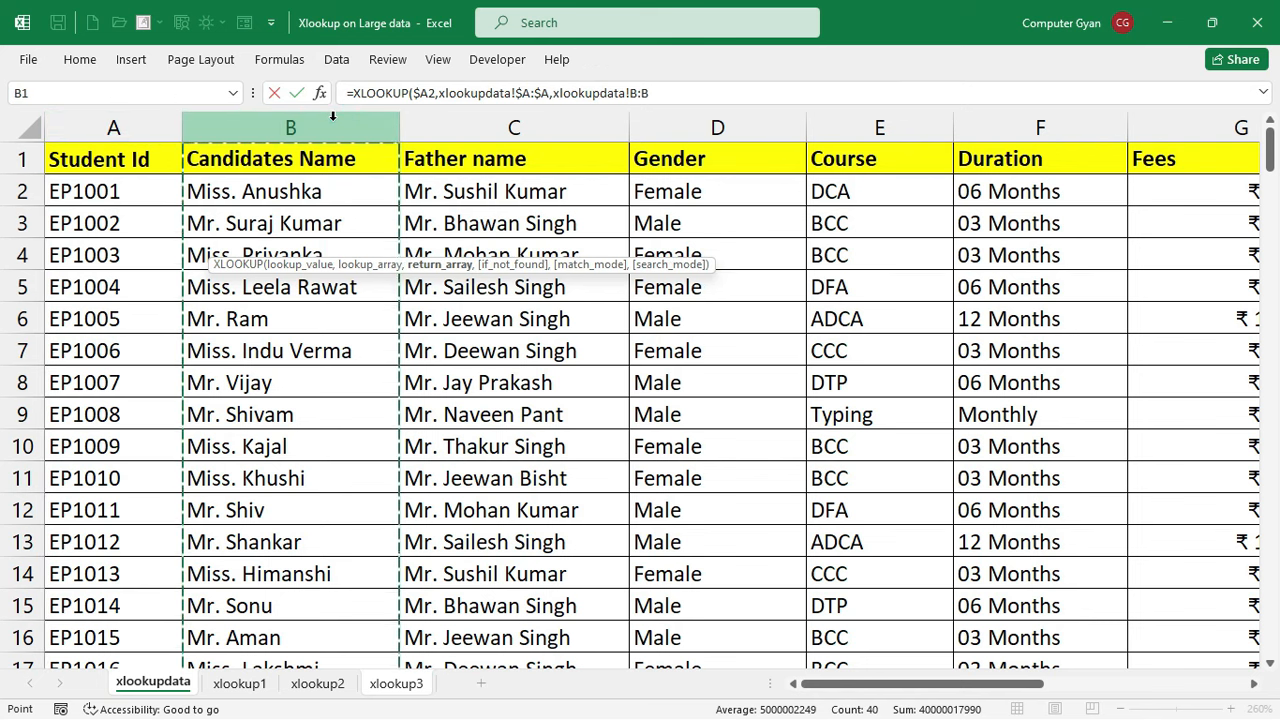
{"action": "type", "text": ")"}
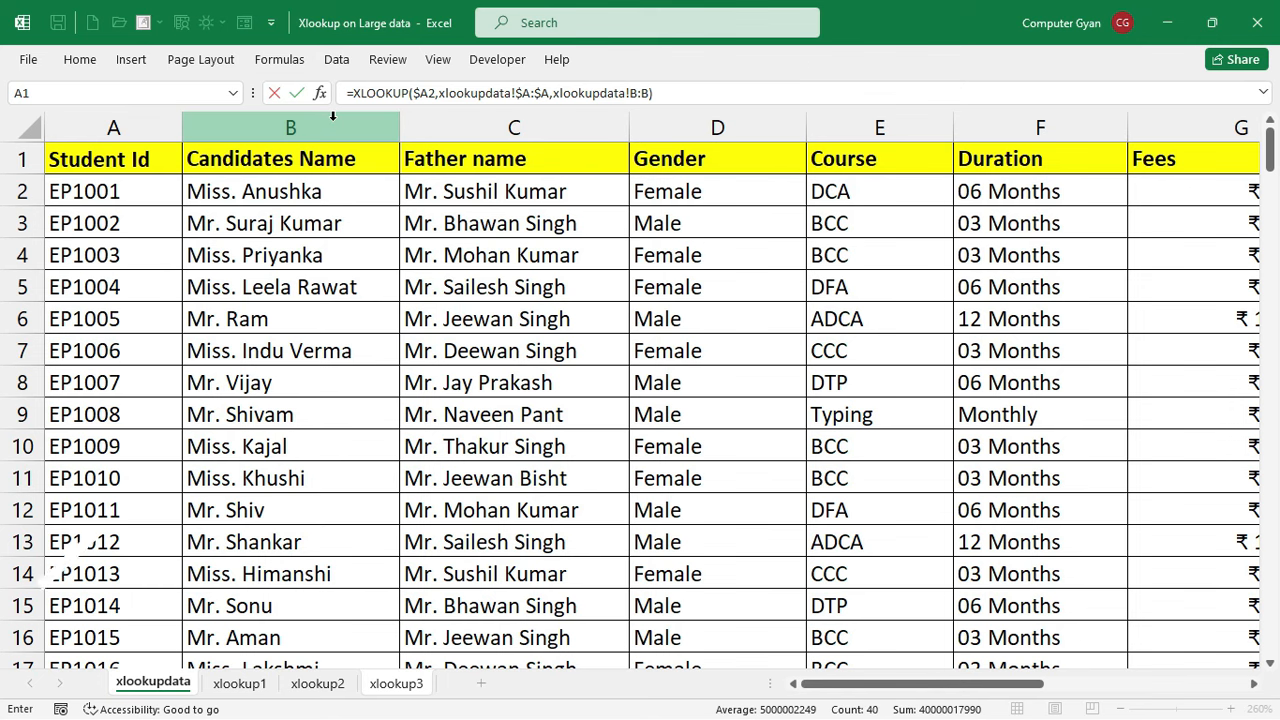
{"action": "key", "text": "ctrl+Return"}
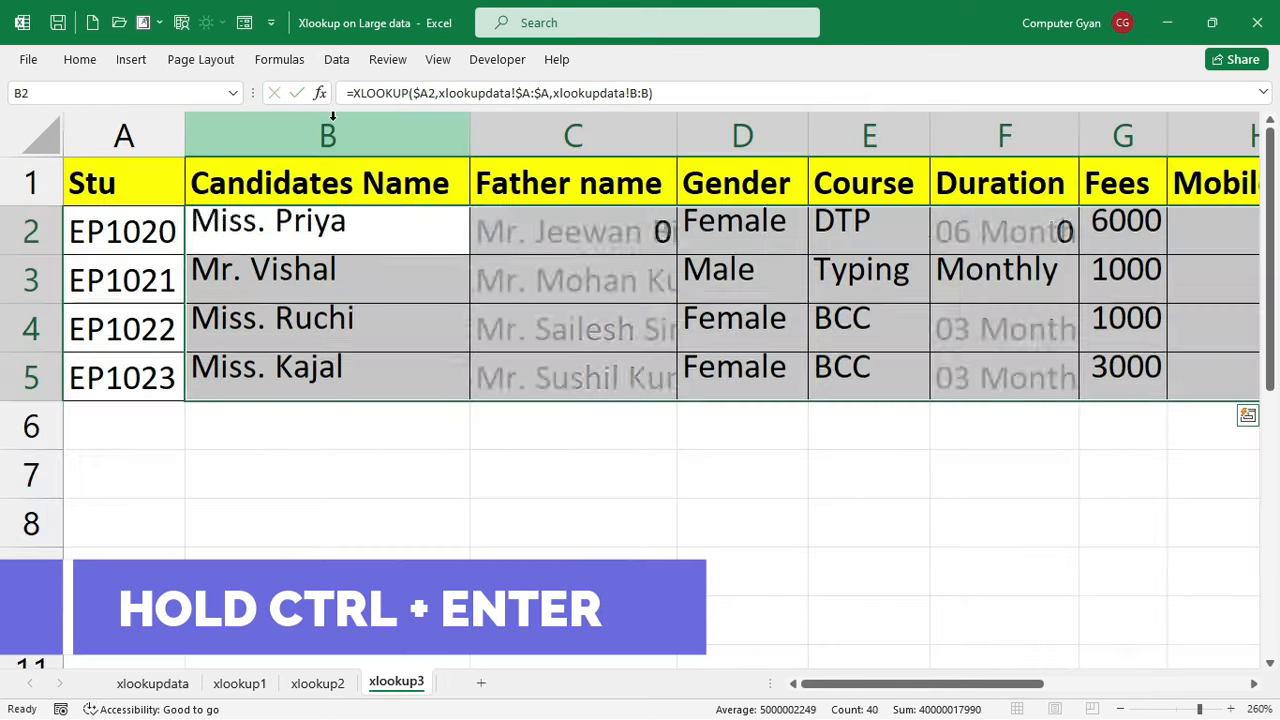
Widen the Father name, Duration and Mobile No. columns on xlookup3 so their contents fit
{"action": "double_click", "coordinate": [676, 136]}
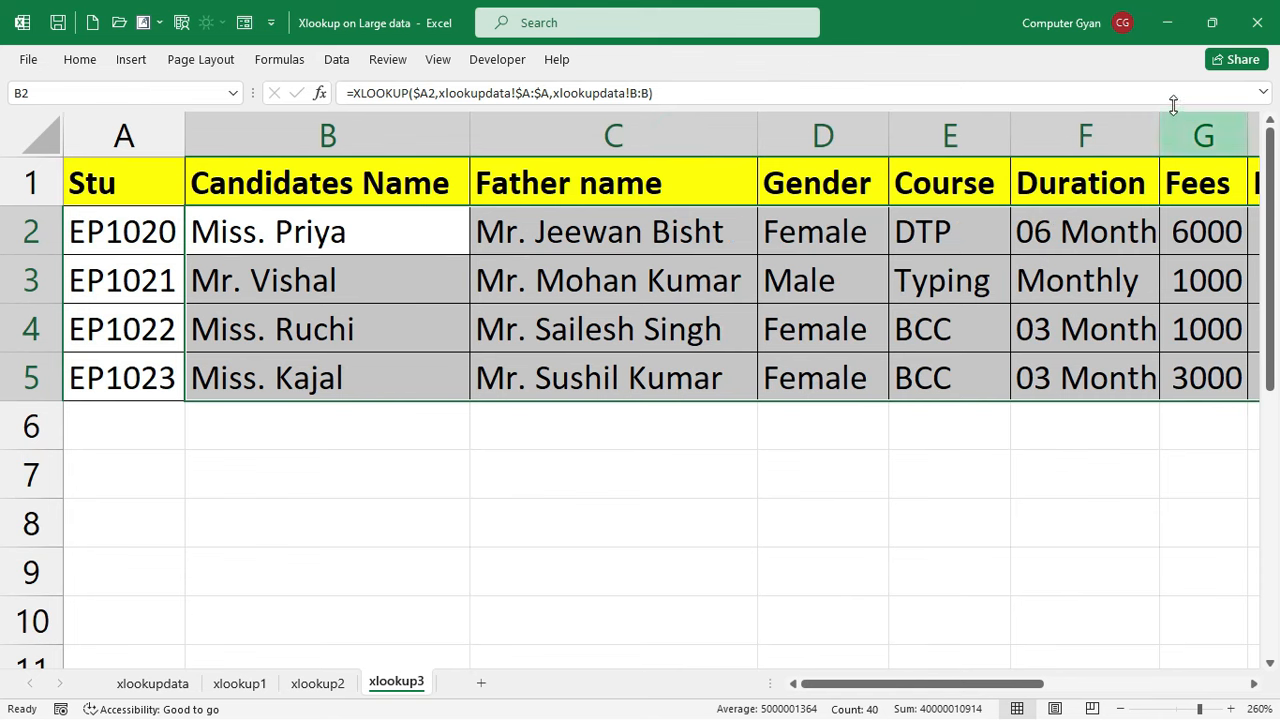
{"action": "double_click", "coordinate": [1159, 136]}
{"action": "left_click_drag", "start_coordinate": [990, 690], "coordinate": [1150, 689]}
{"action": "left_click_drag", "start_coordinate": [634, 136], "coordinate": [721, 136]}
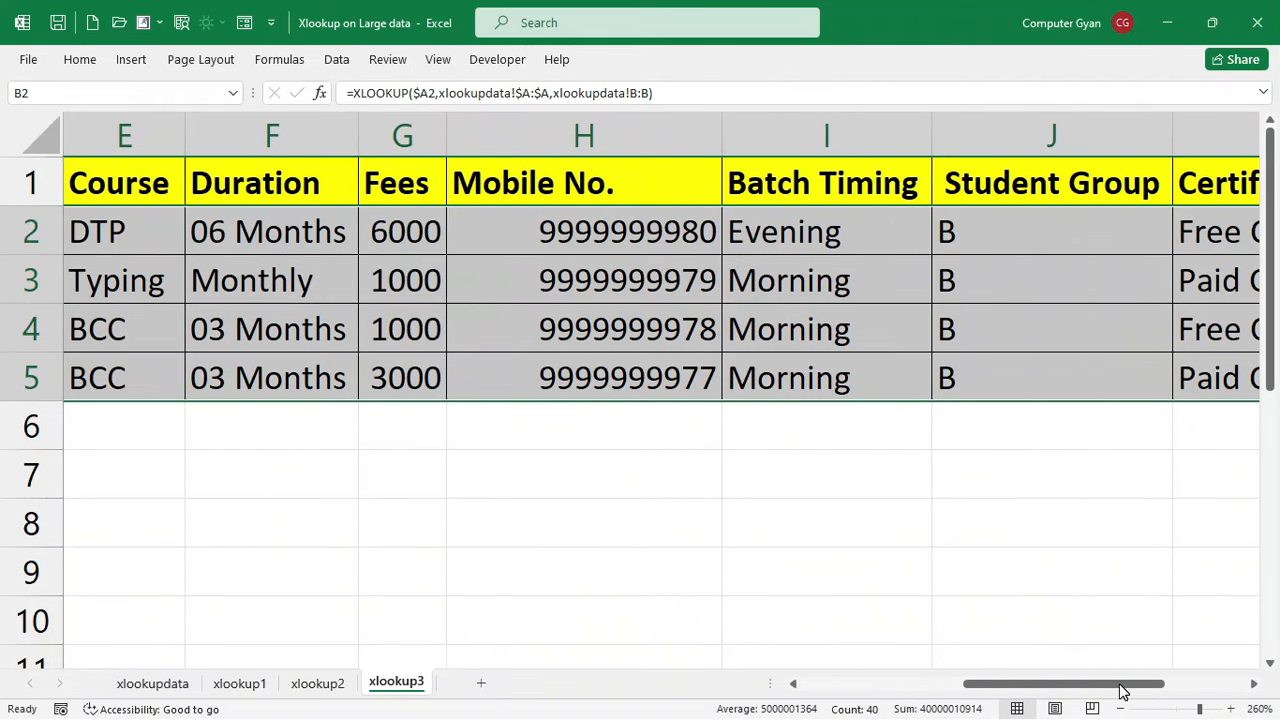
{"action": "left_click_drag", "start_coordinate": [1120, 689], "coordinate": [1200, 689]}
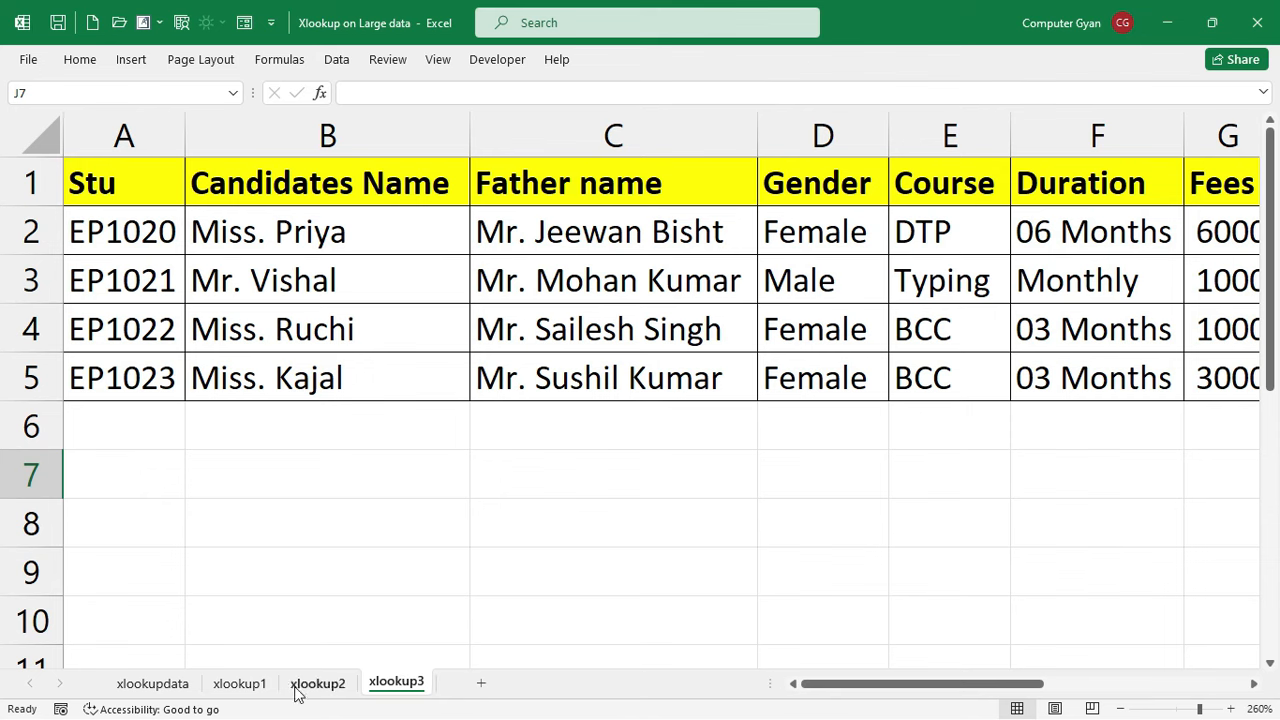
Review the xlookupdata, xlookup1, xlookup2 and xlookup3 sheets, ending on xlookupdata
{"action": "left_click", "coordinate": [180, 690]}
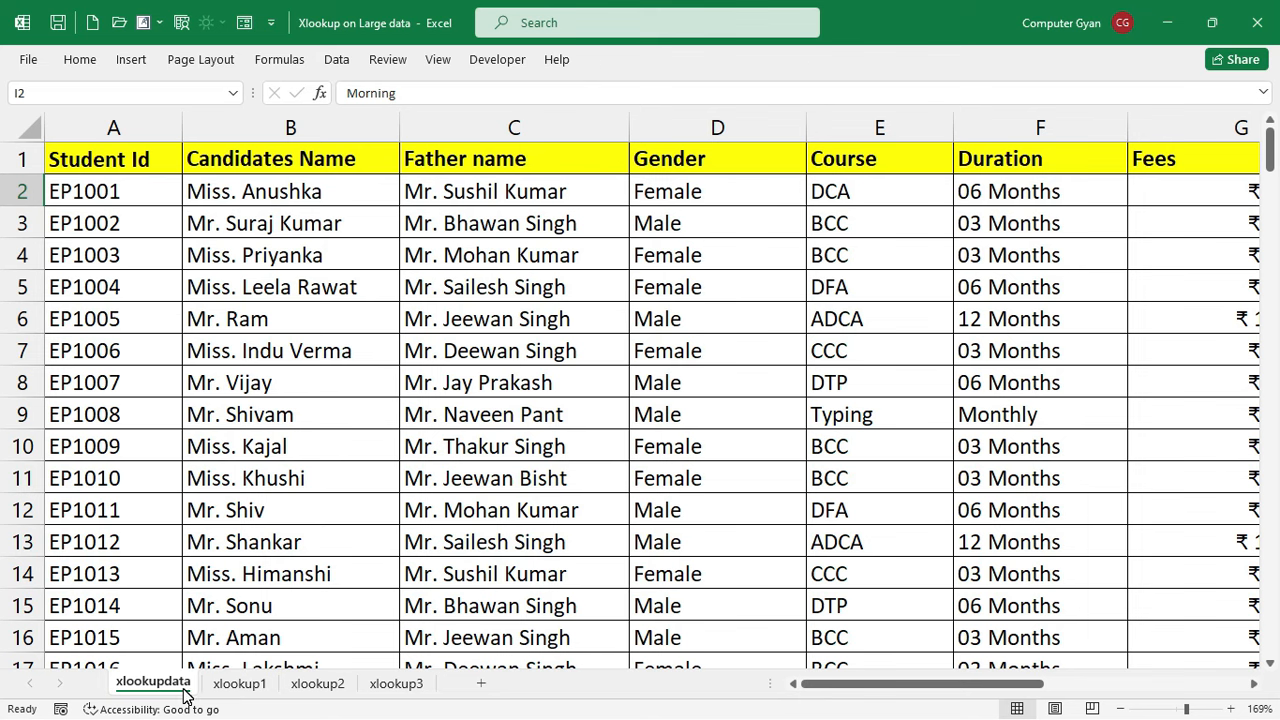
{"action": "left_click", "coordinate": [245, 688]}
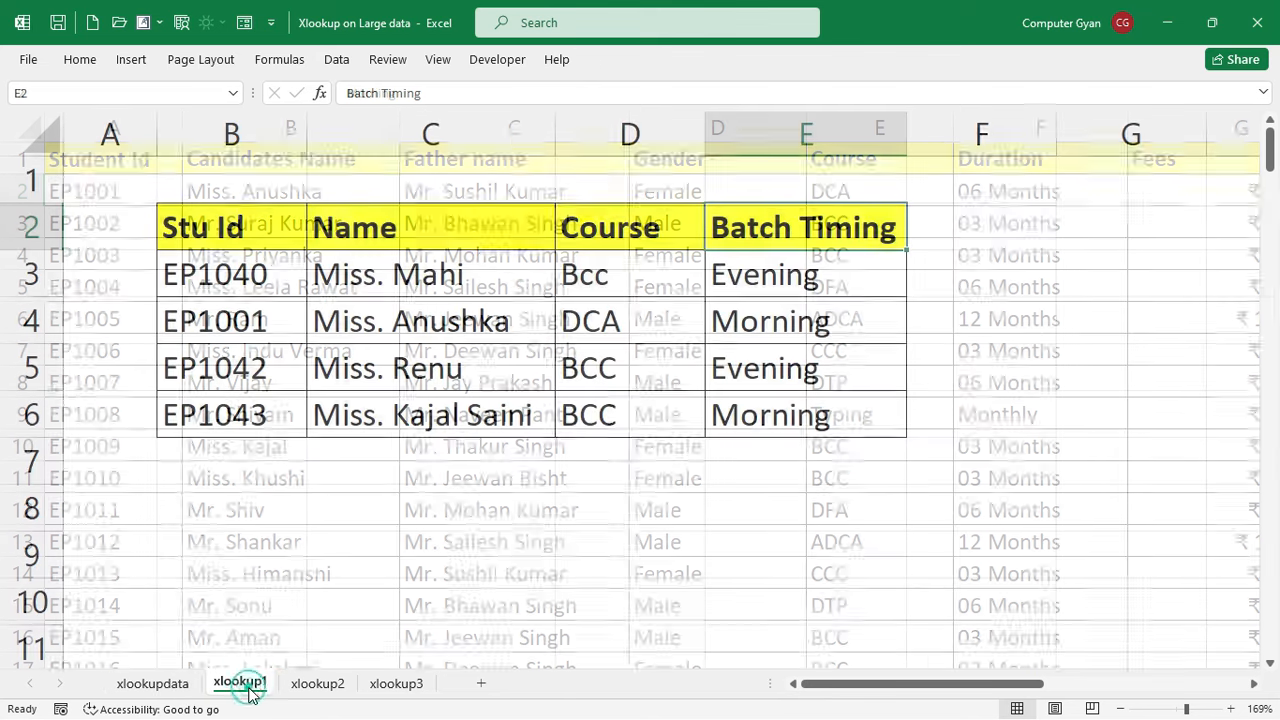
{"action": "left_click", "coordinate": [293, 688]}
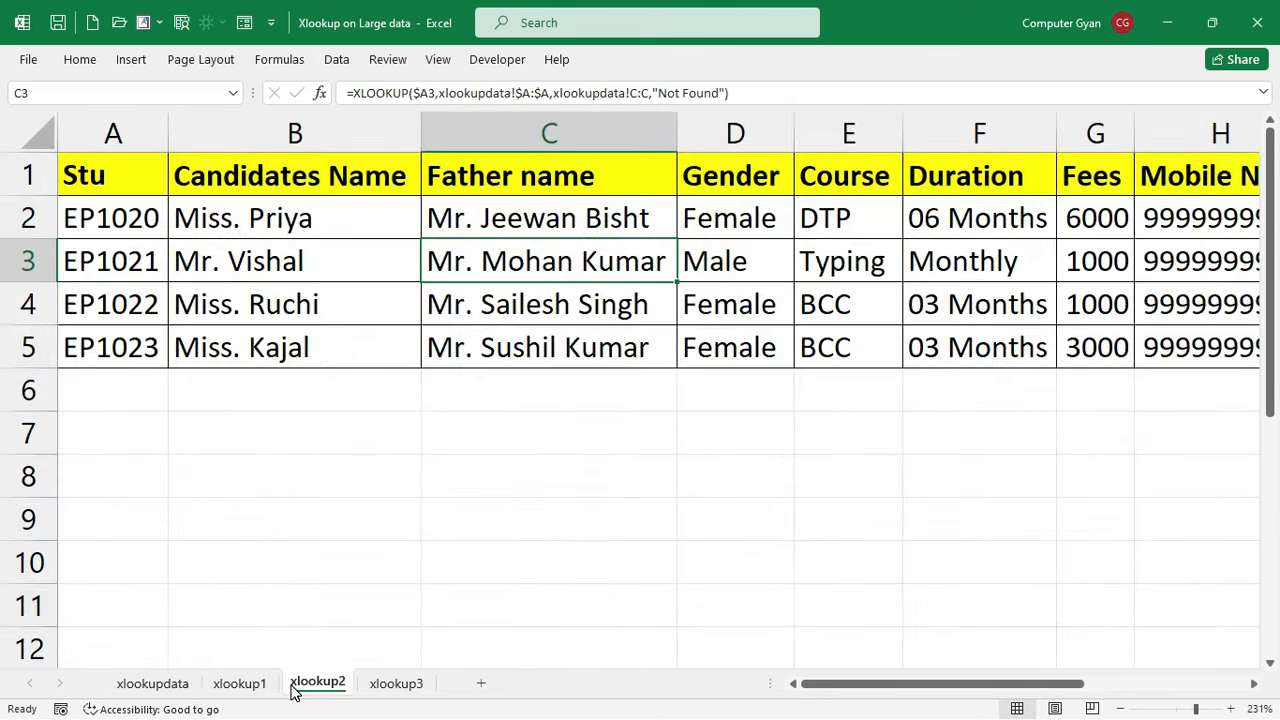
{"action": "left_click", "coordinate": [393, 687]}
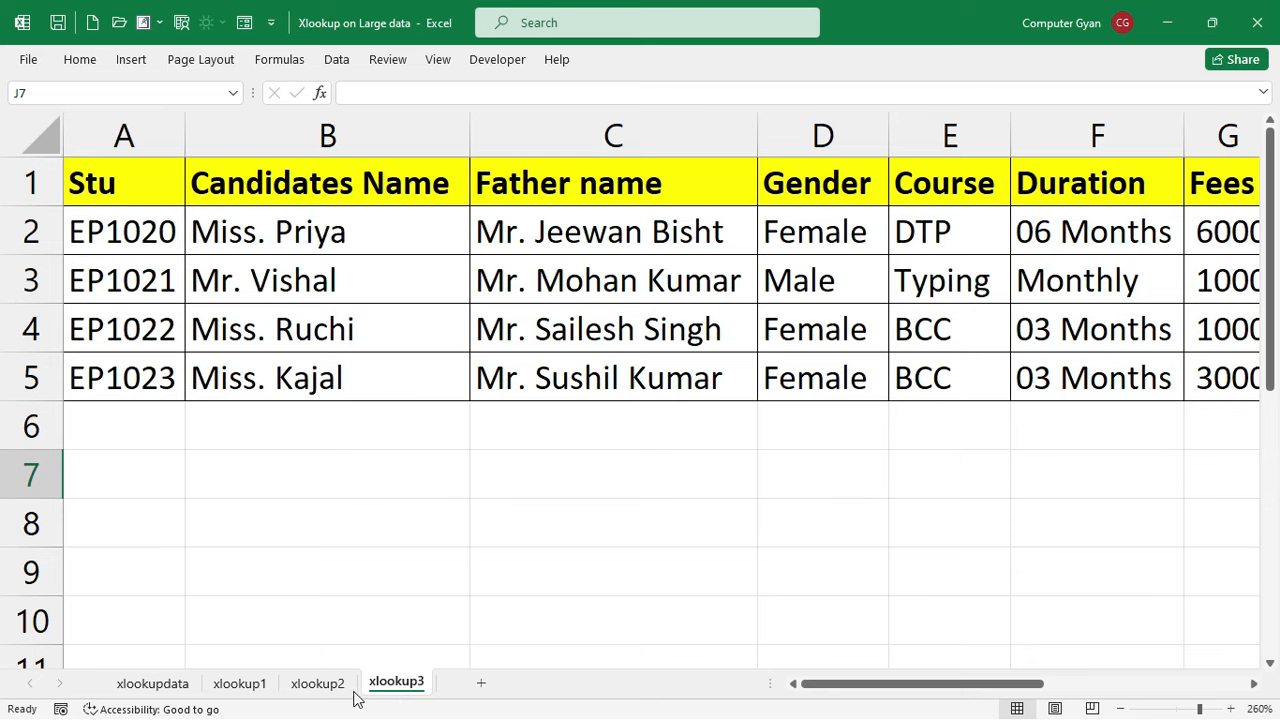
{"action": "left_click", "coordinate": [180, 688]}
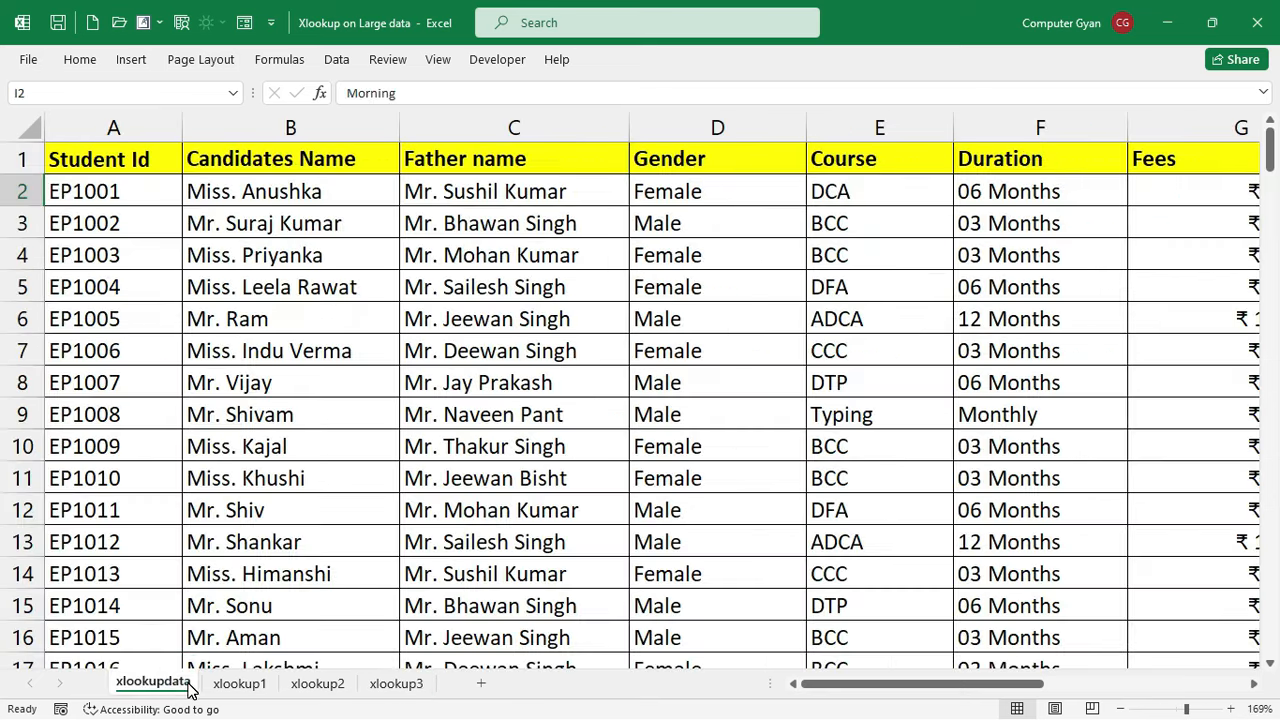